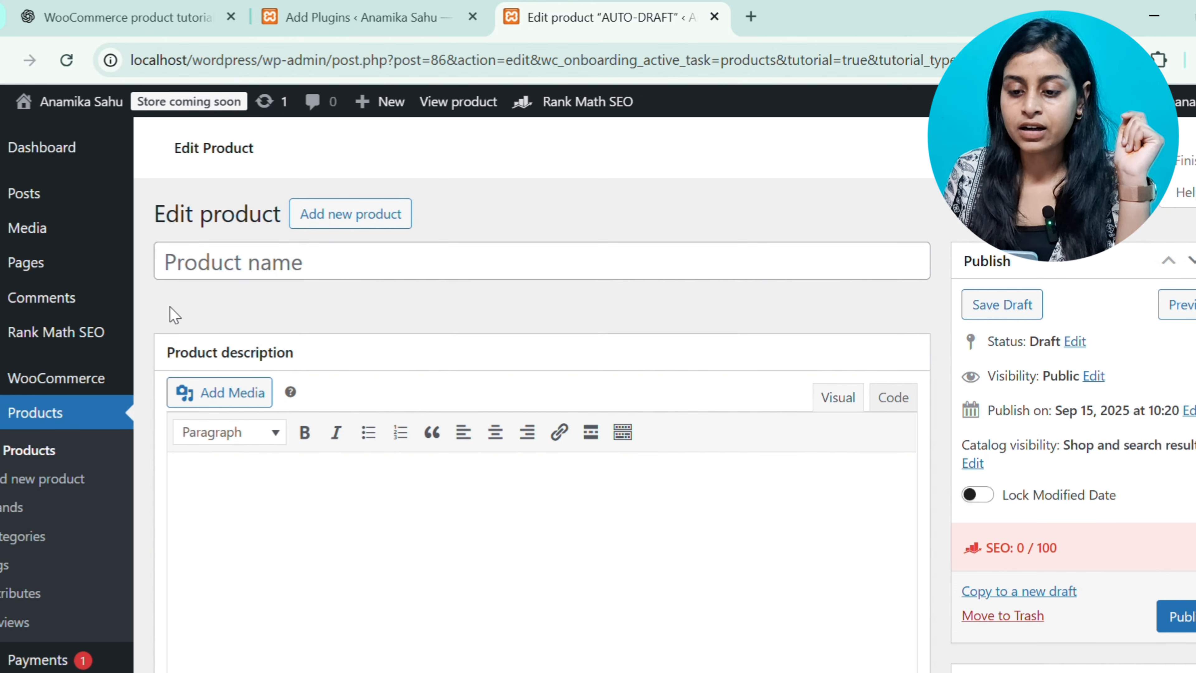
Scroll through the Edit product page to review its sections, from product name down to the Rank Math SEO box
mouse_move(139, 218)
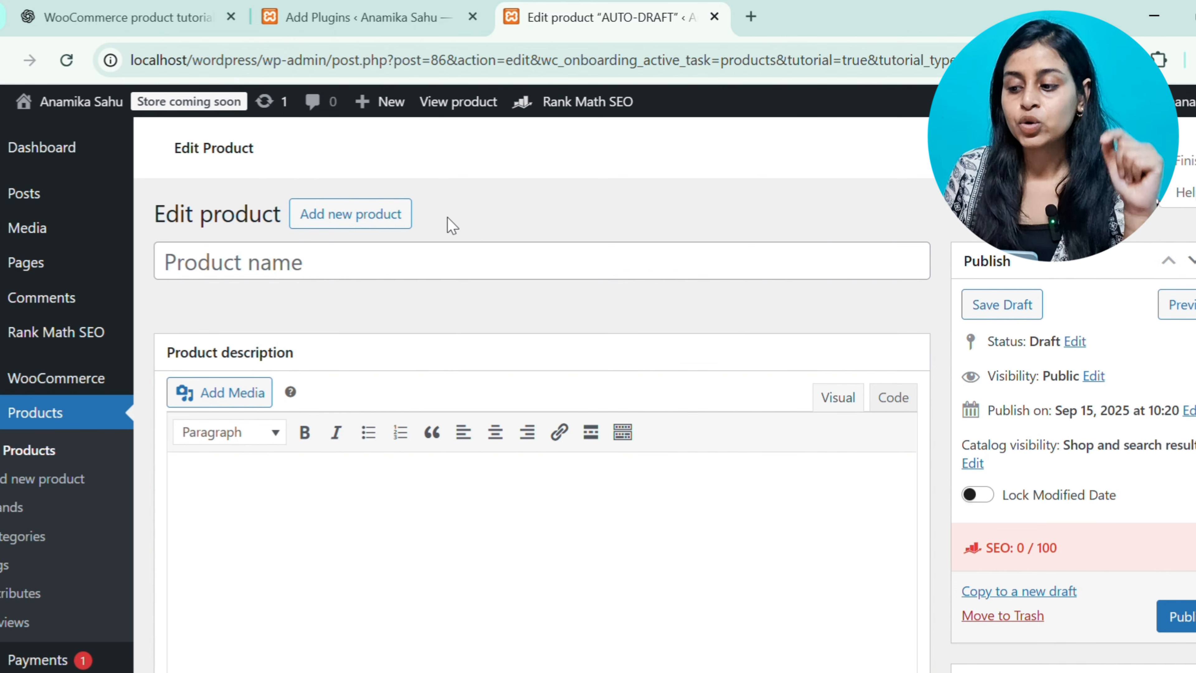
scroll(452, 225, "down", 1)
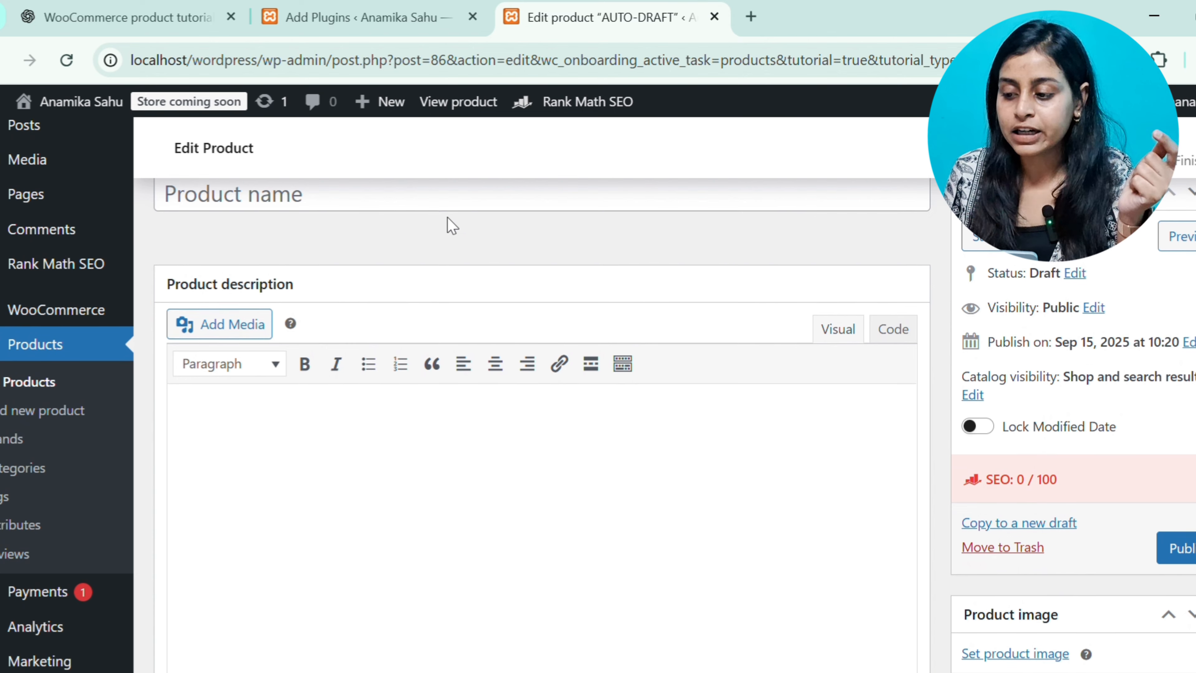
scroll(453, 226, "up", 1)
scroll(452, 226, "up", 1)
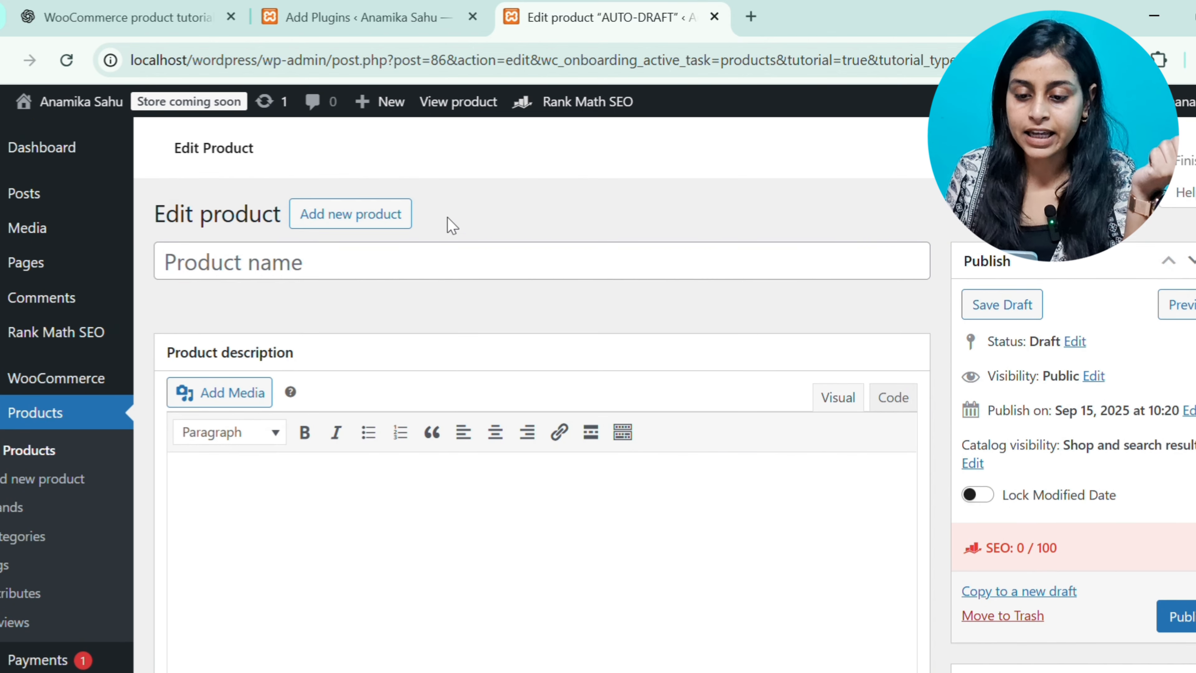
left_click(422, 276)
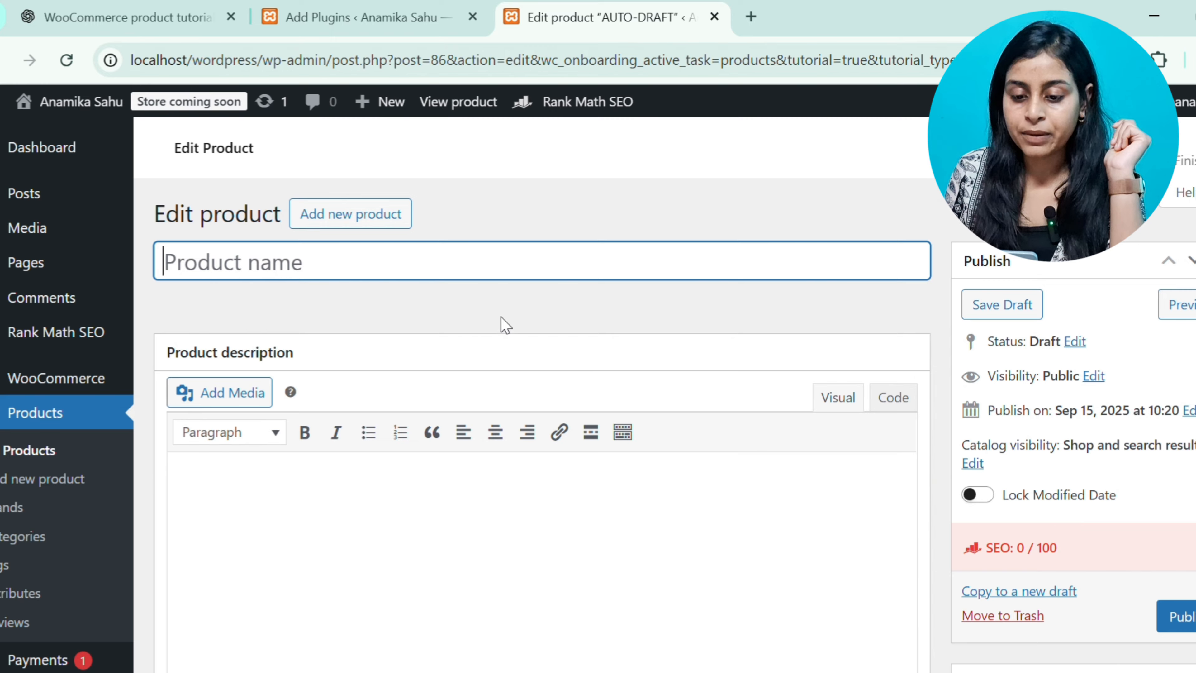
scroll(504, 324, "down", 4)
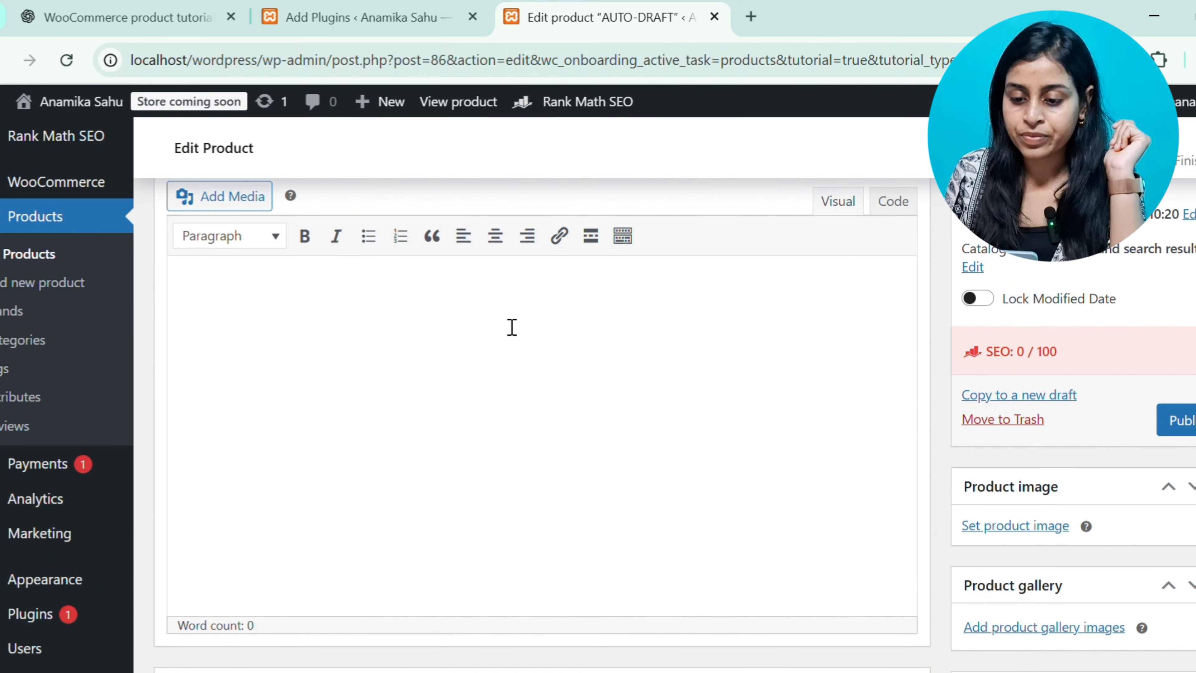
scroll(512, 327, "down", 8)
scroll(504, 324, "down", 2)
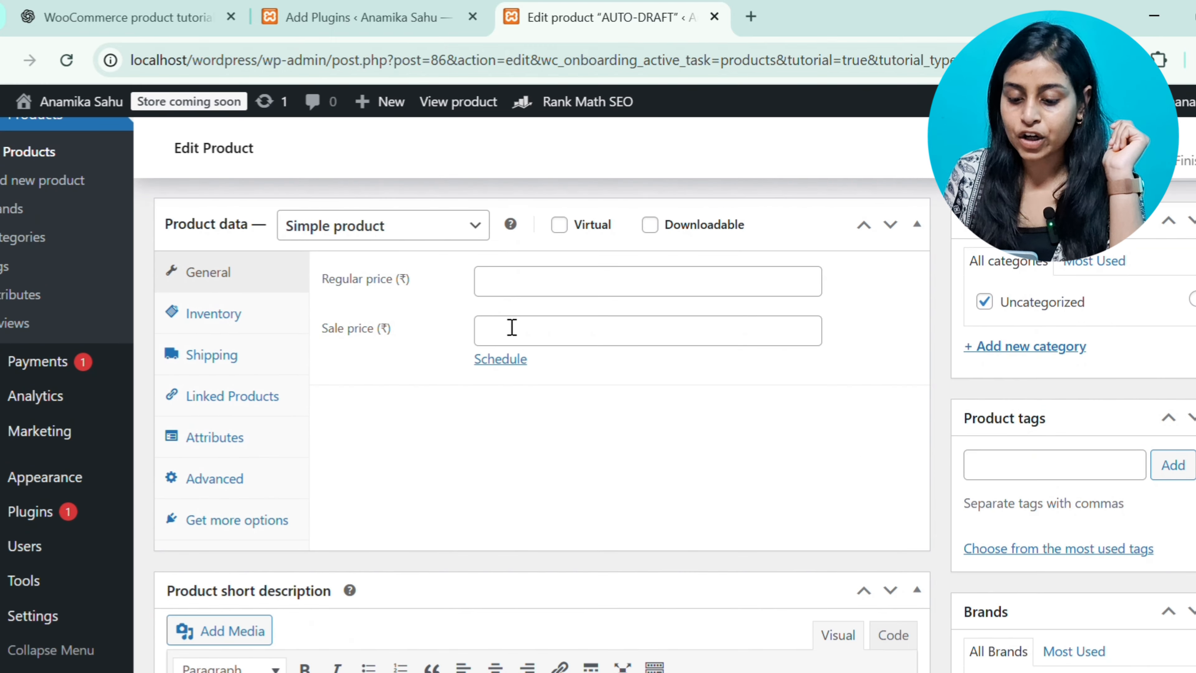
scroll(503, 330, "down", 6)
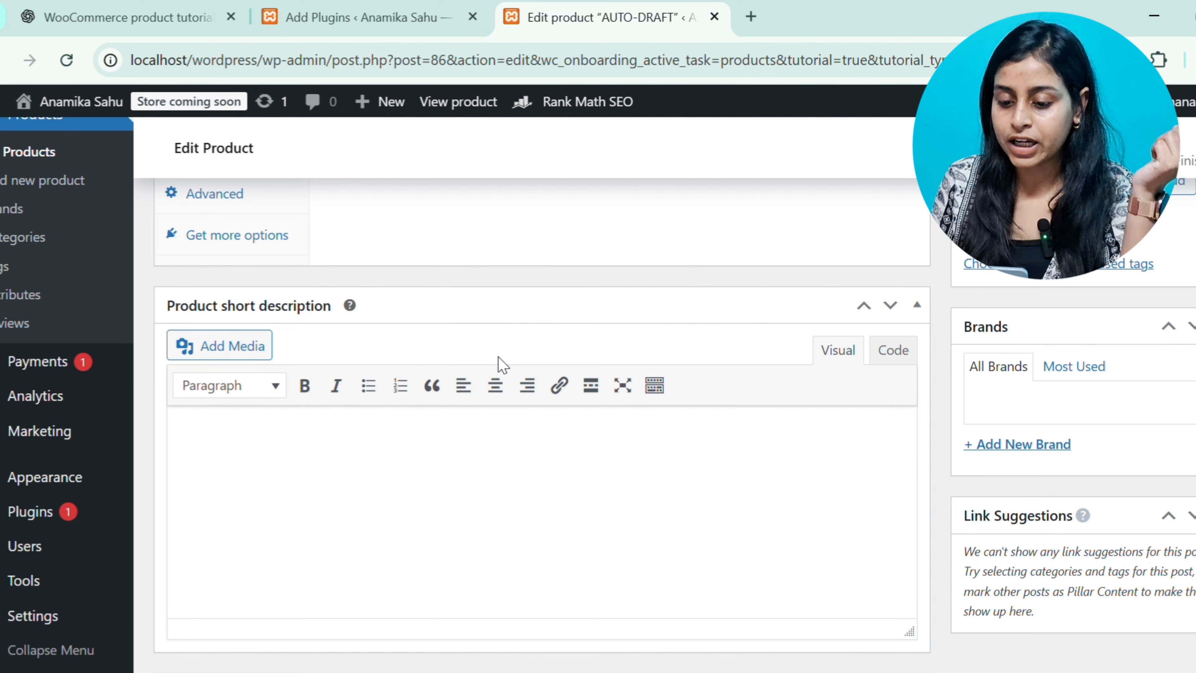
scroll(506, 365, "down", 5)
scroll(504, 365, "down", 5)
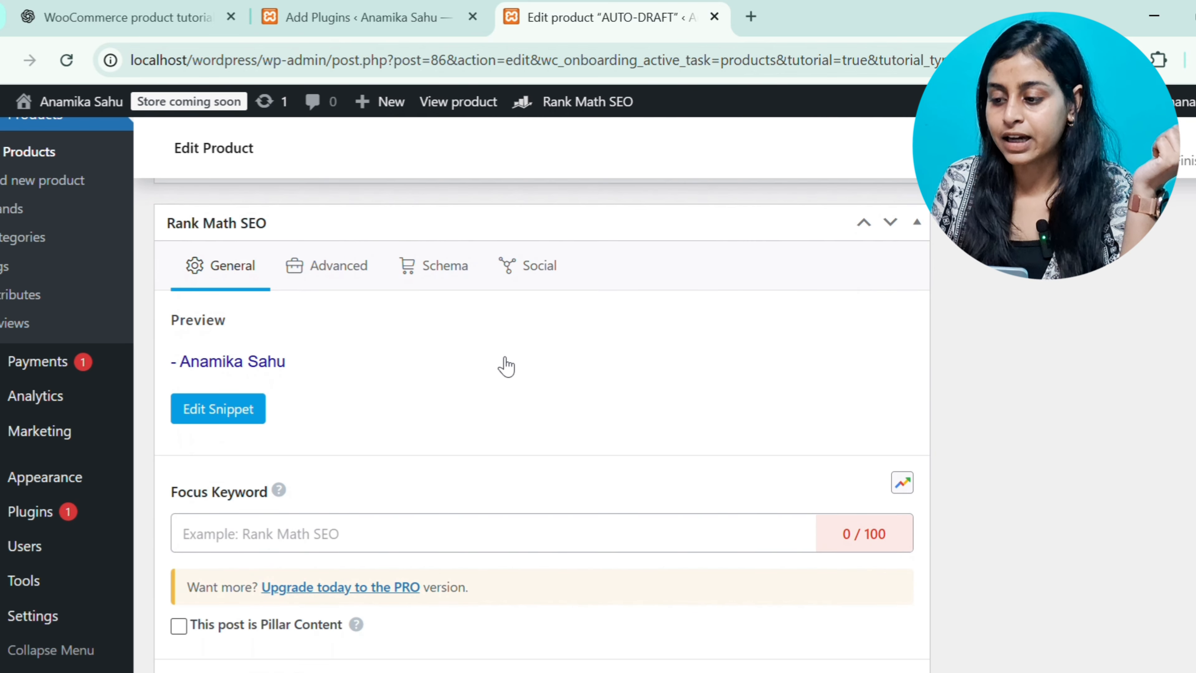
scroll(503, 365, "up", 20)
scroll(501, 364, "up", 3)
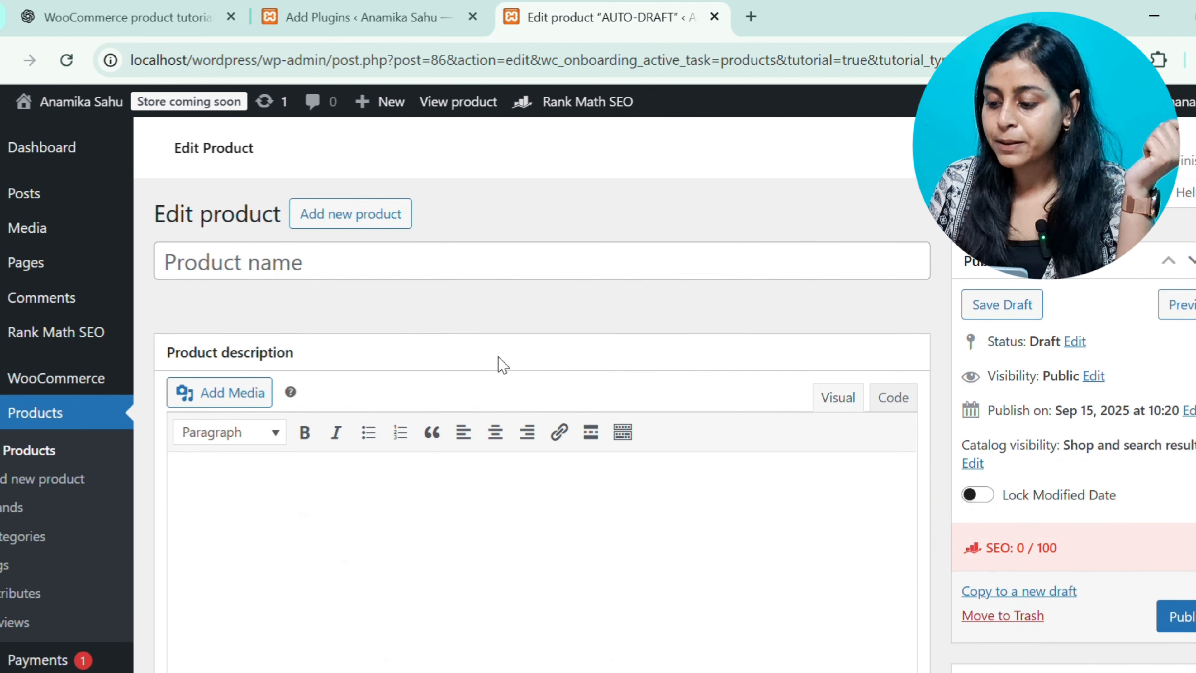
scroll(942, 349, "down", 6)
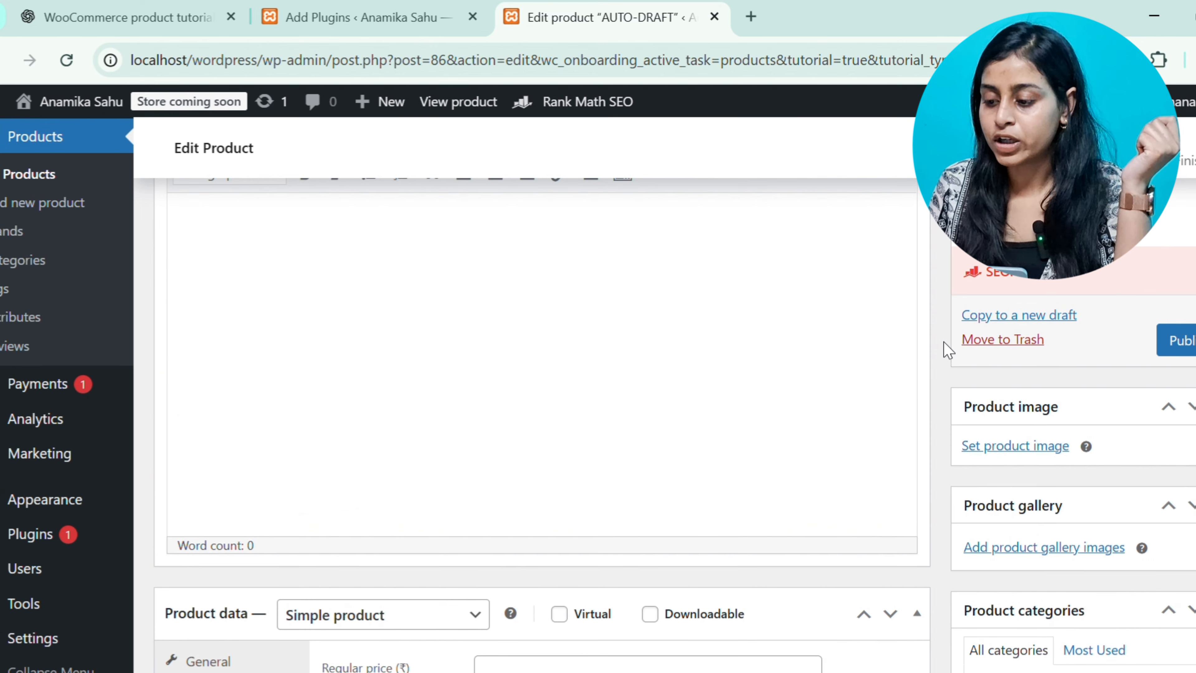
Open the product image picker, switch to the media library and select the pink butterfly slide image showing top and sole
left_click(1100, 419)
left_click(1082, 417)
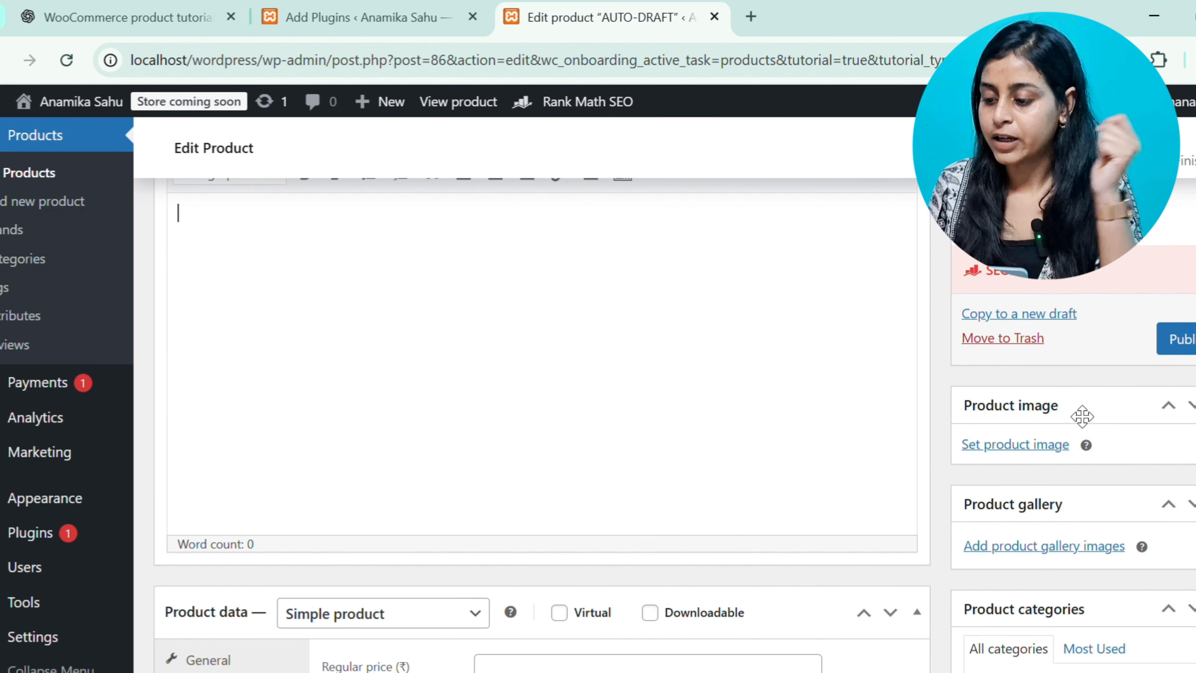
left_click(1057, 446)
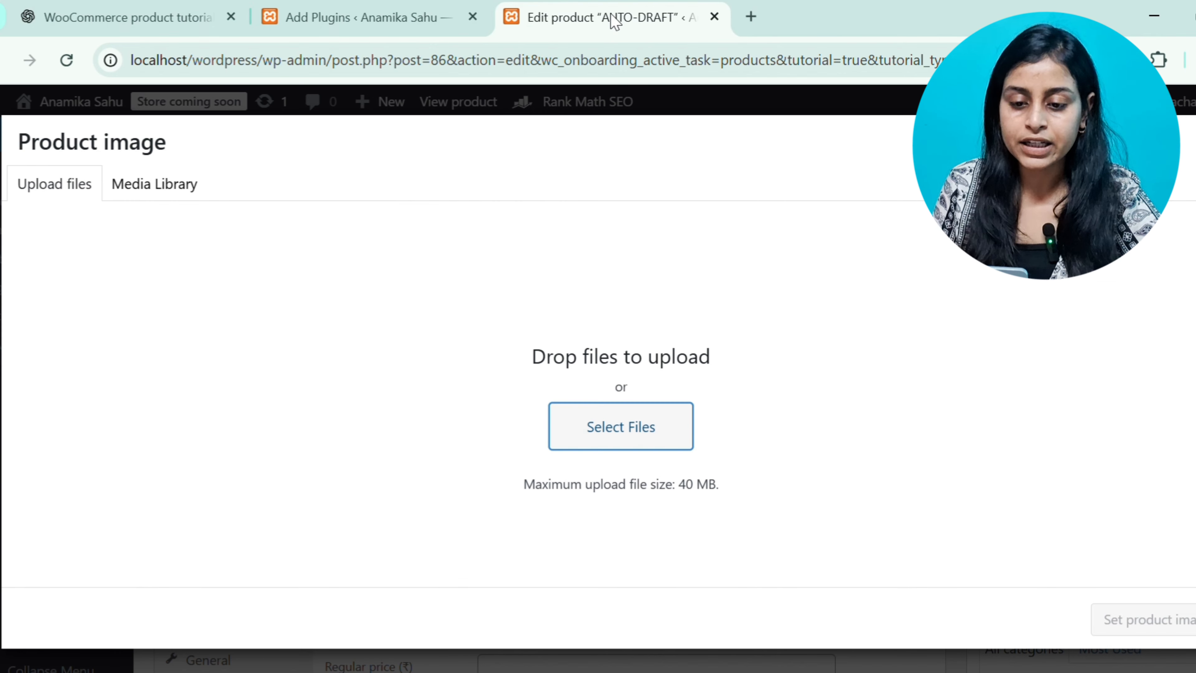
left_click(176, 193)
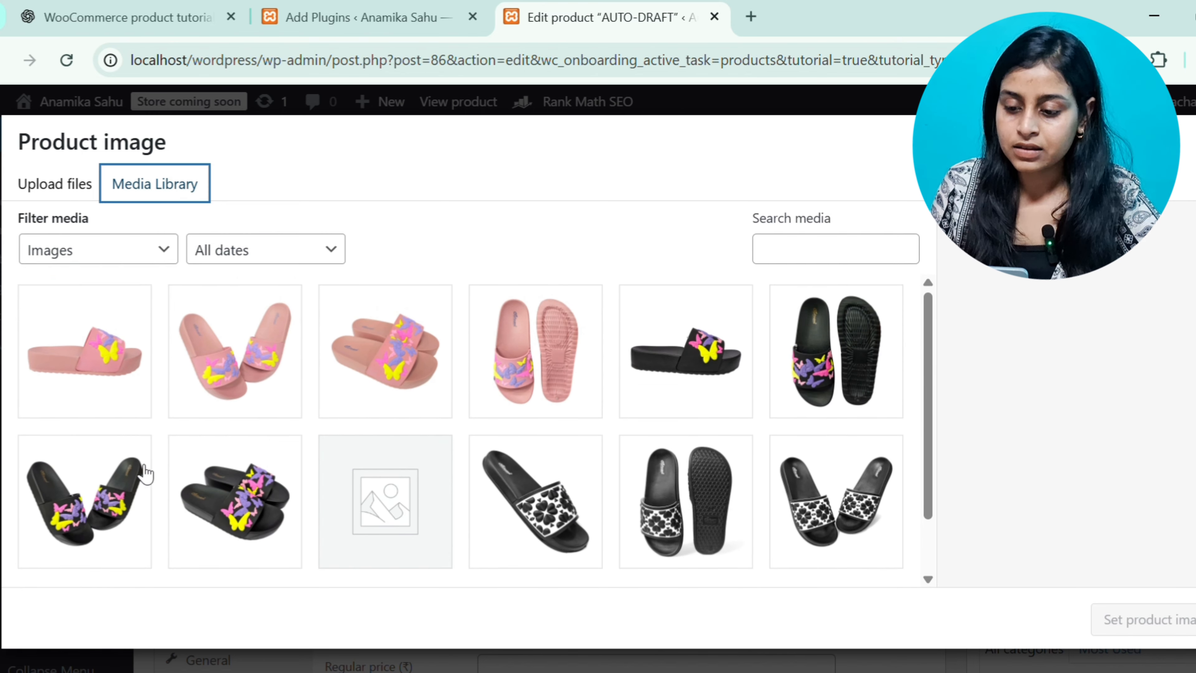
left_click(582, 372)
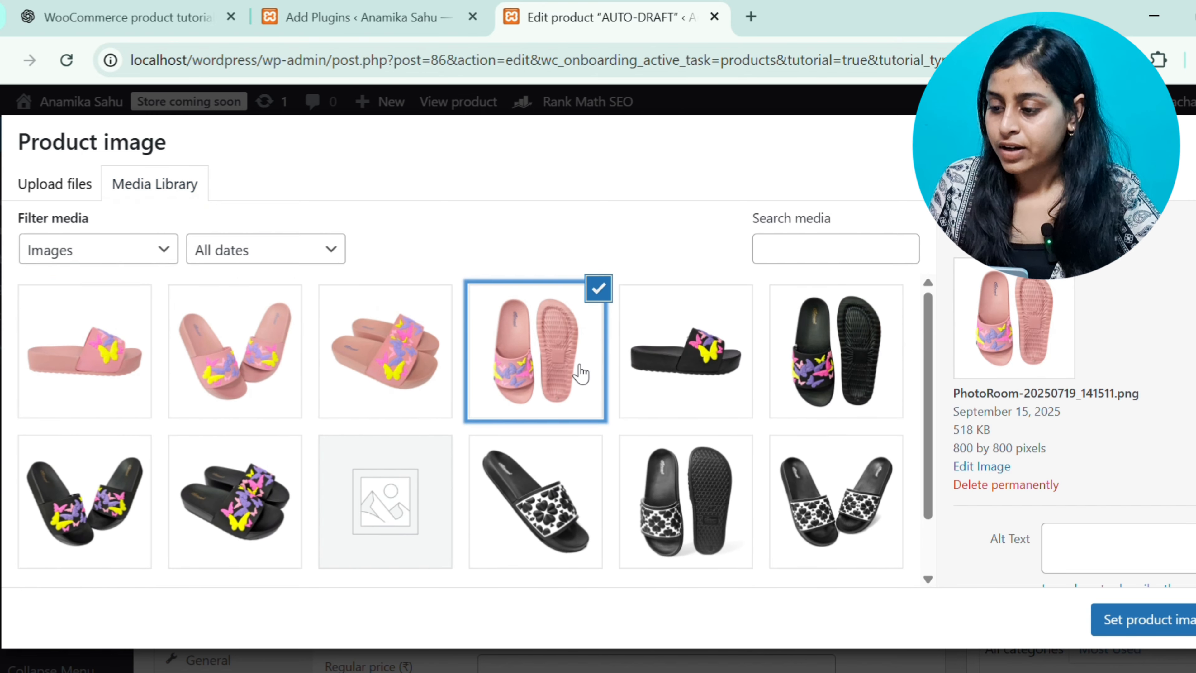
Set the selected image's alt text to "Footwear for women"
scroll(992, 488, "down", 1)
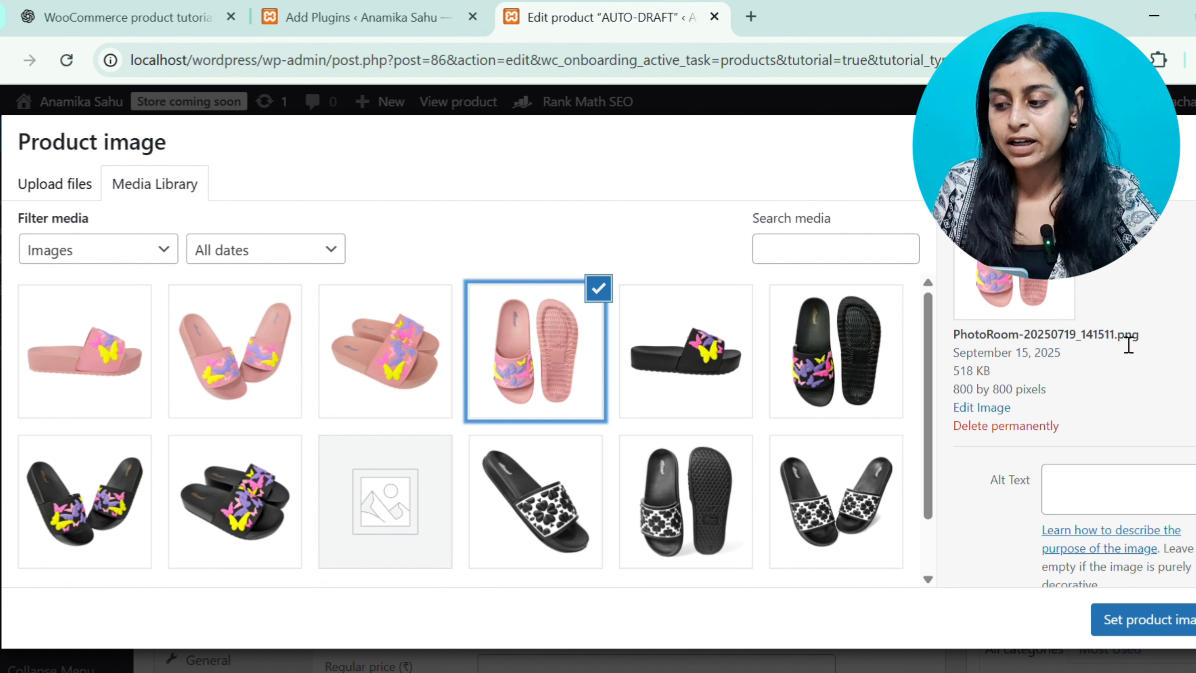
left_click_drag(1119, 340, 1149, 335)
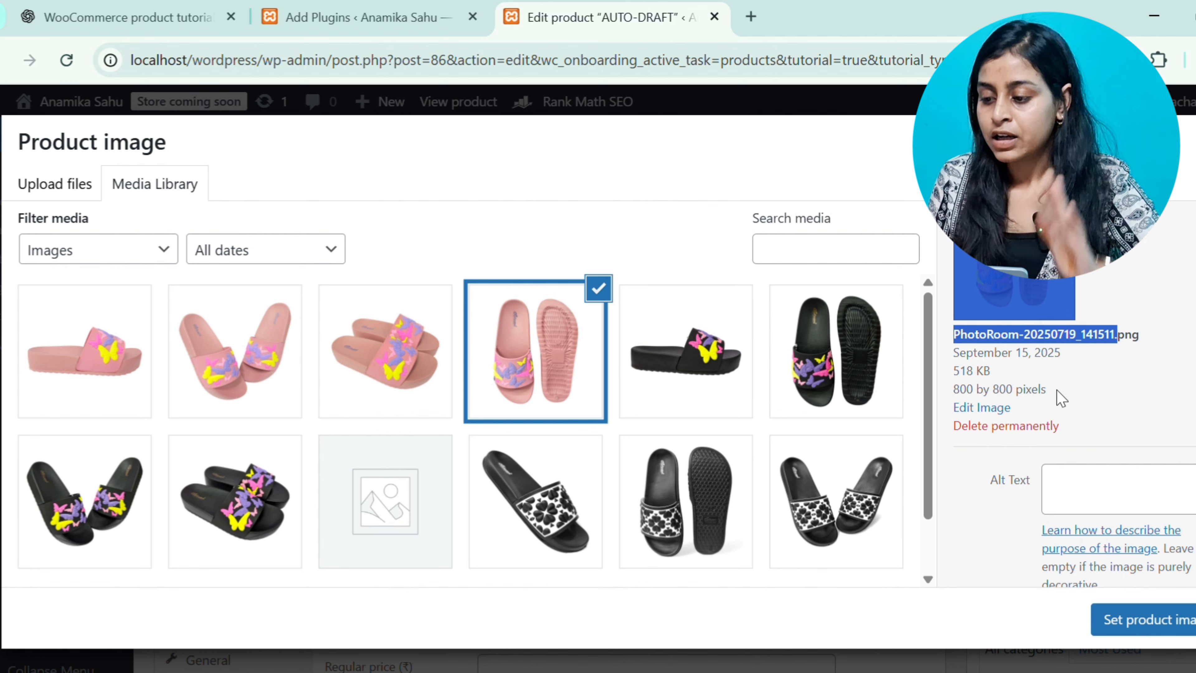
scroll(1062, 399, "down", 1)
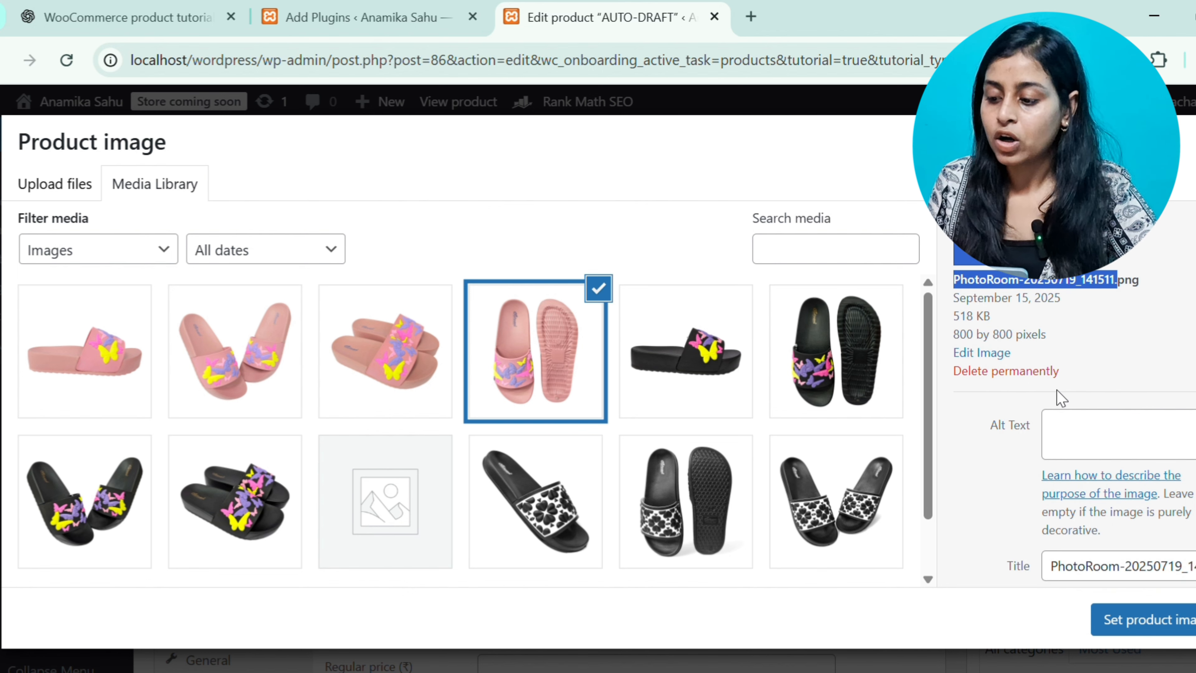
left_click(1083, 437)
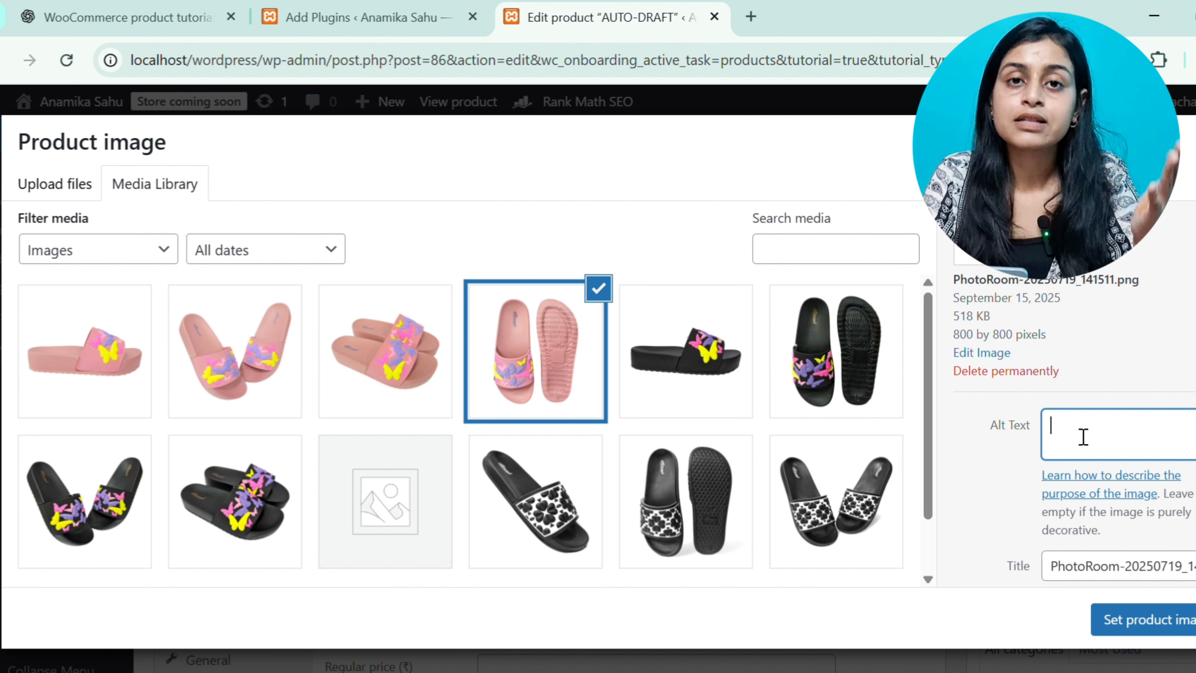
scroll(1083, 438, "up", 1)
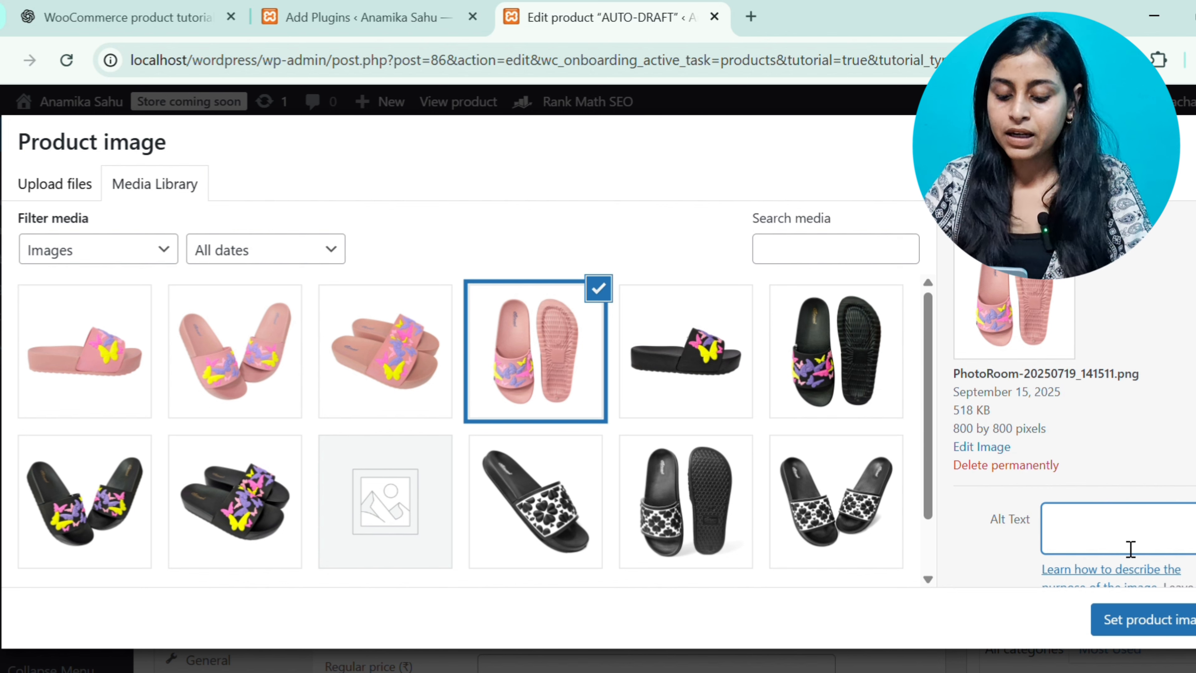
type("W")
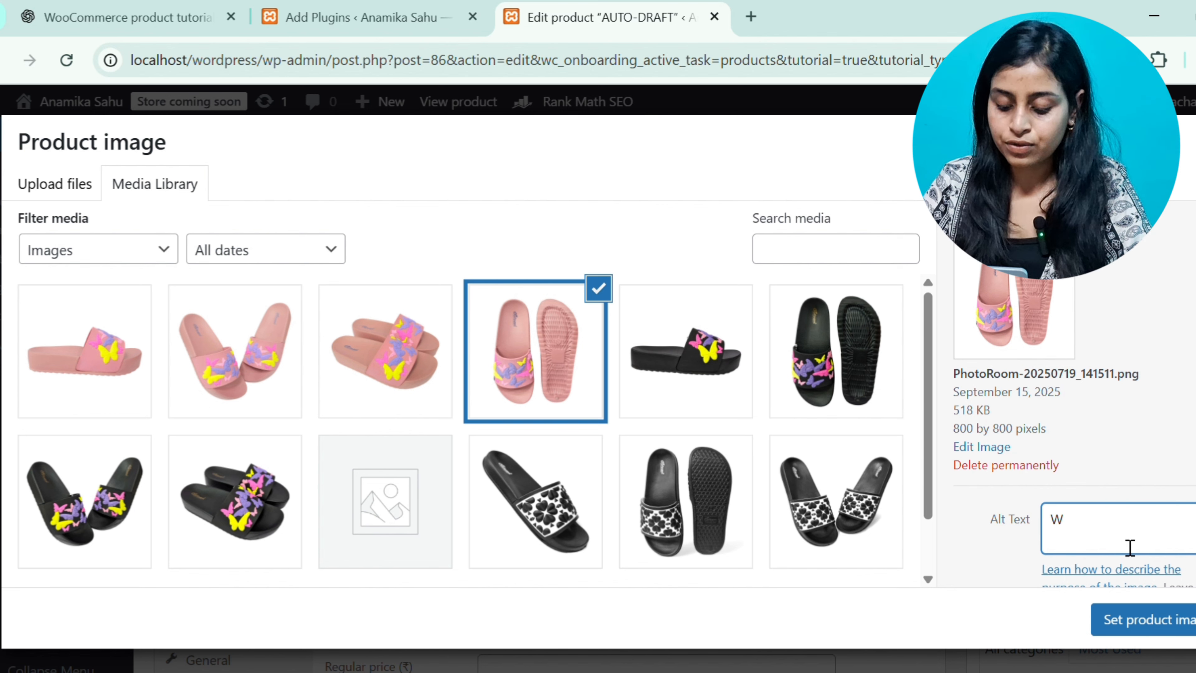
key("BackSpace")
type("Foot")
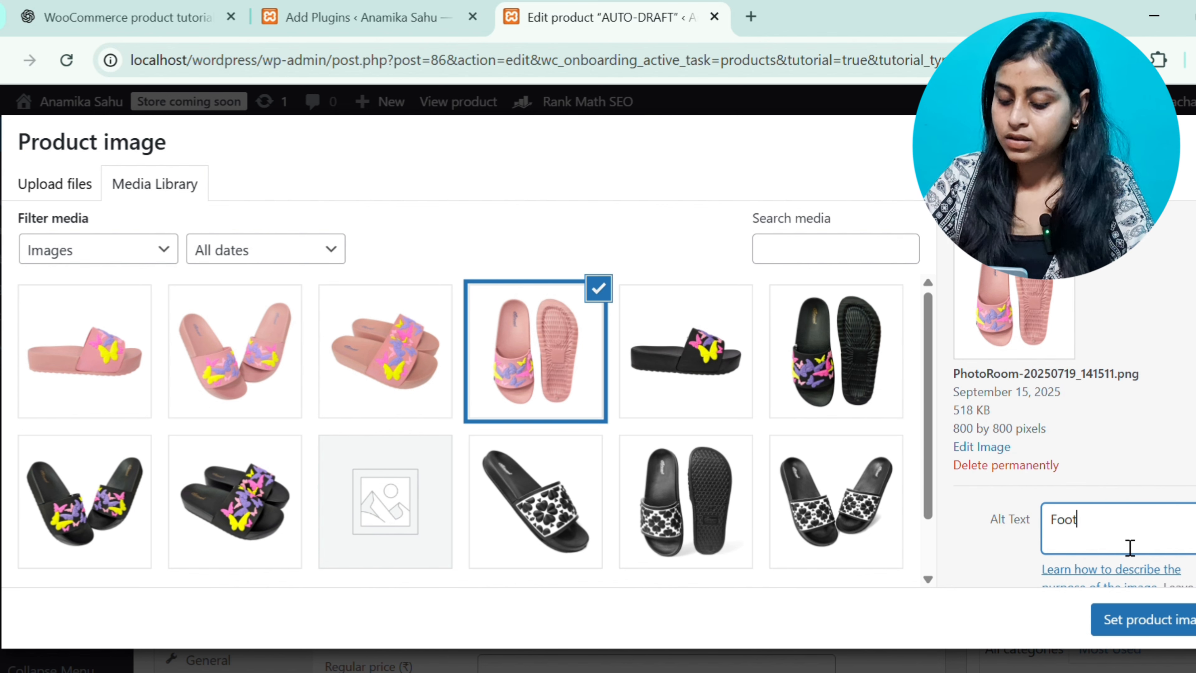
type("wear for women")
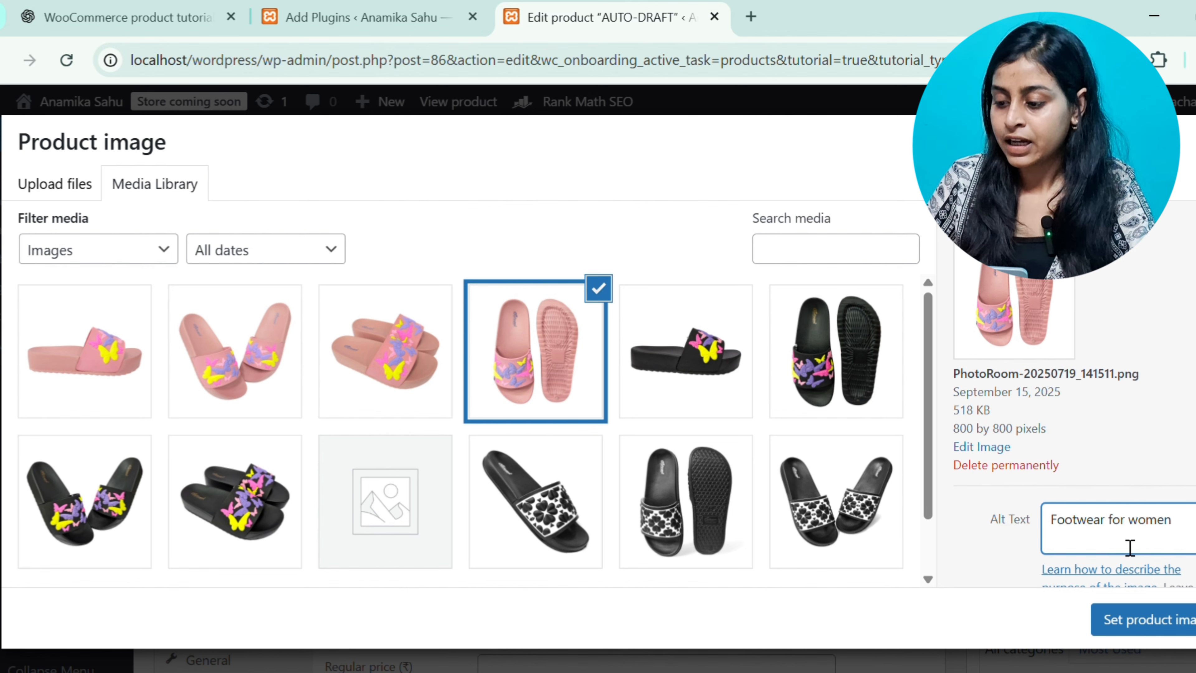
Retitle the image "Women Footwear" and set it as the product image
scroll(1130, 548, "down", 3)
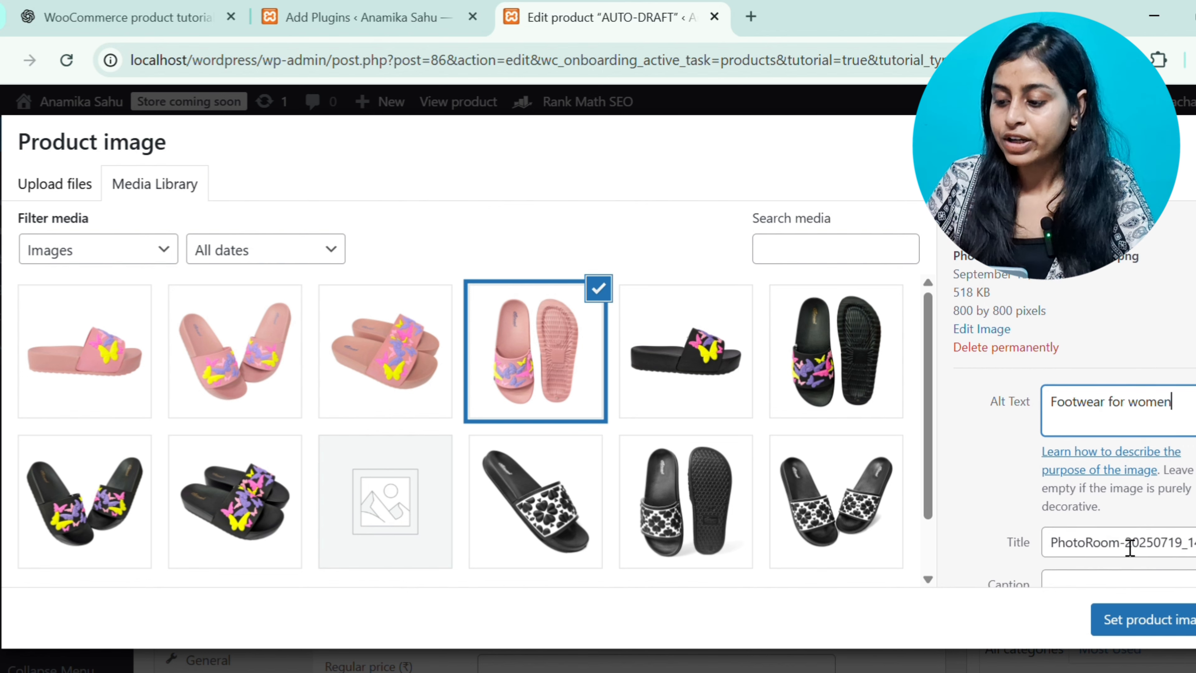
left_click_drag(1061, 546, 1192, 546)
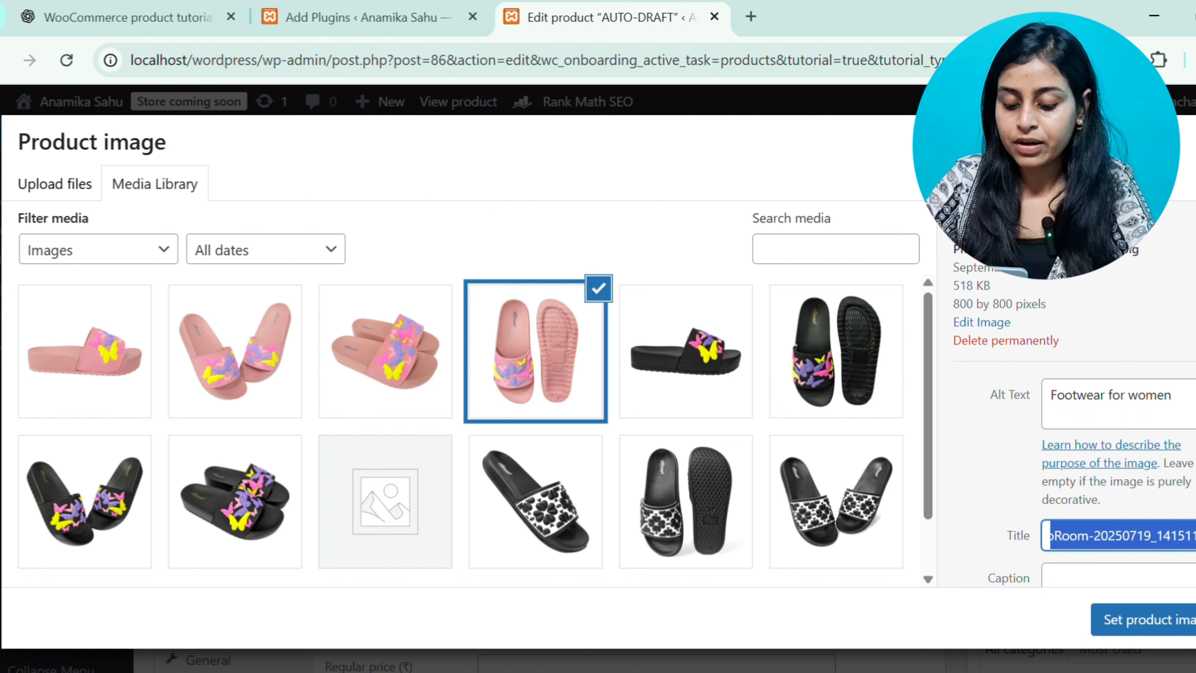
type("Women")
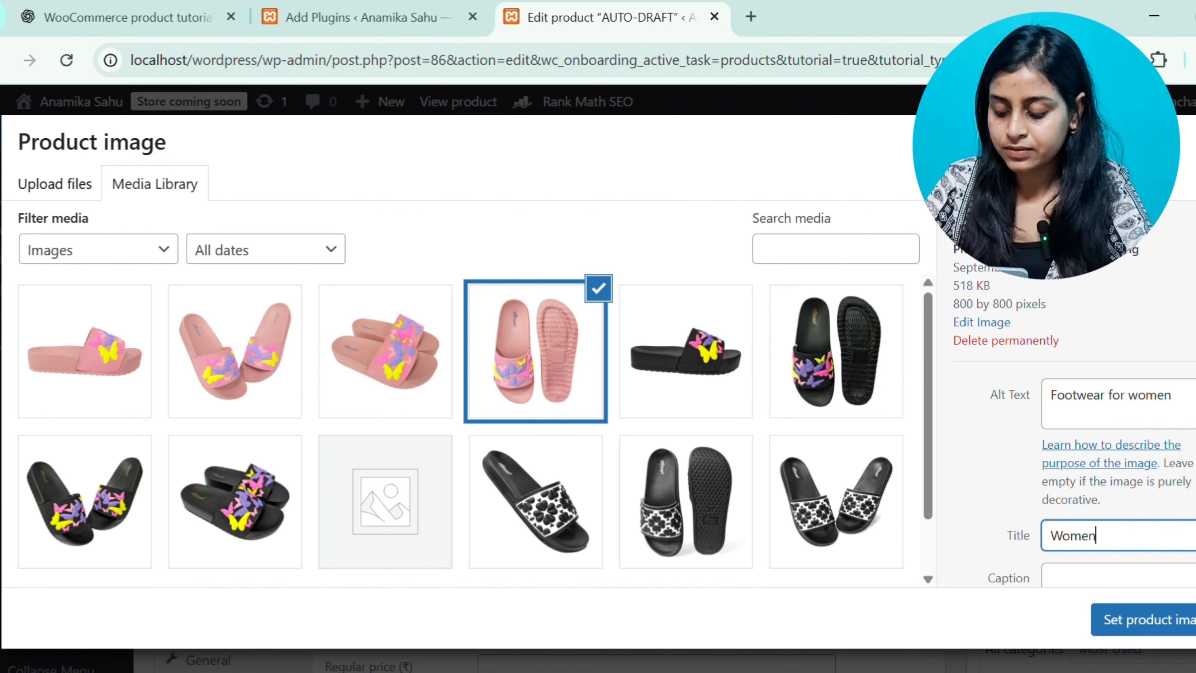
type(" Footwear")
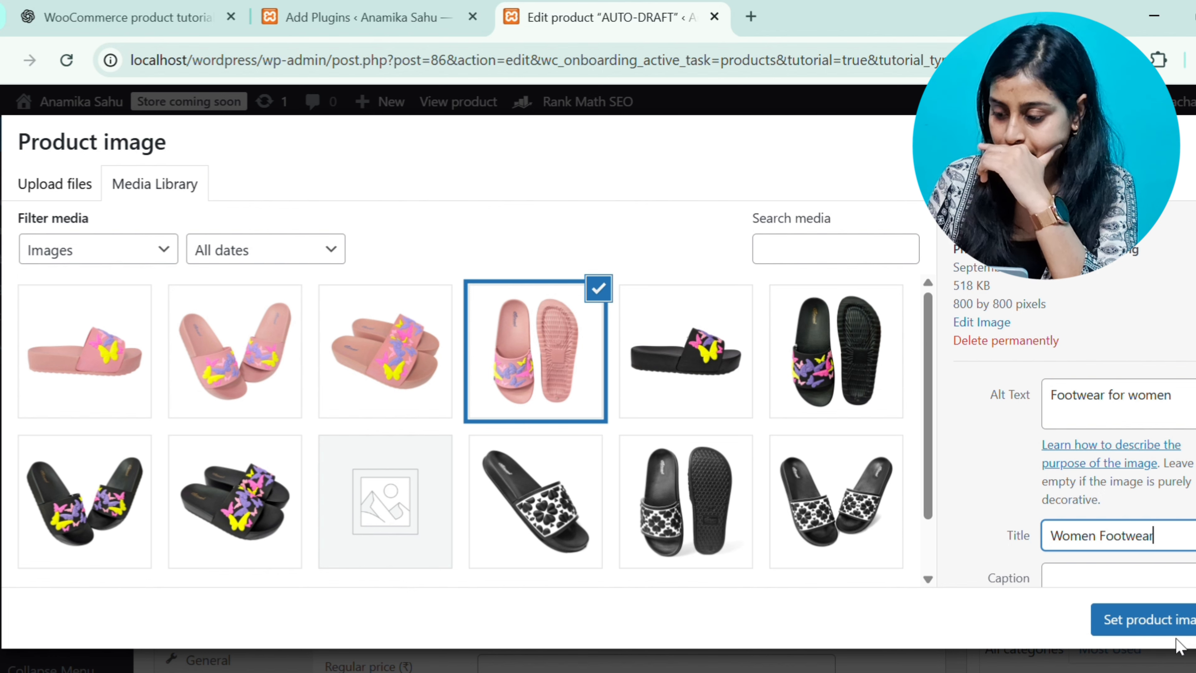
left_click(1180, 624)
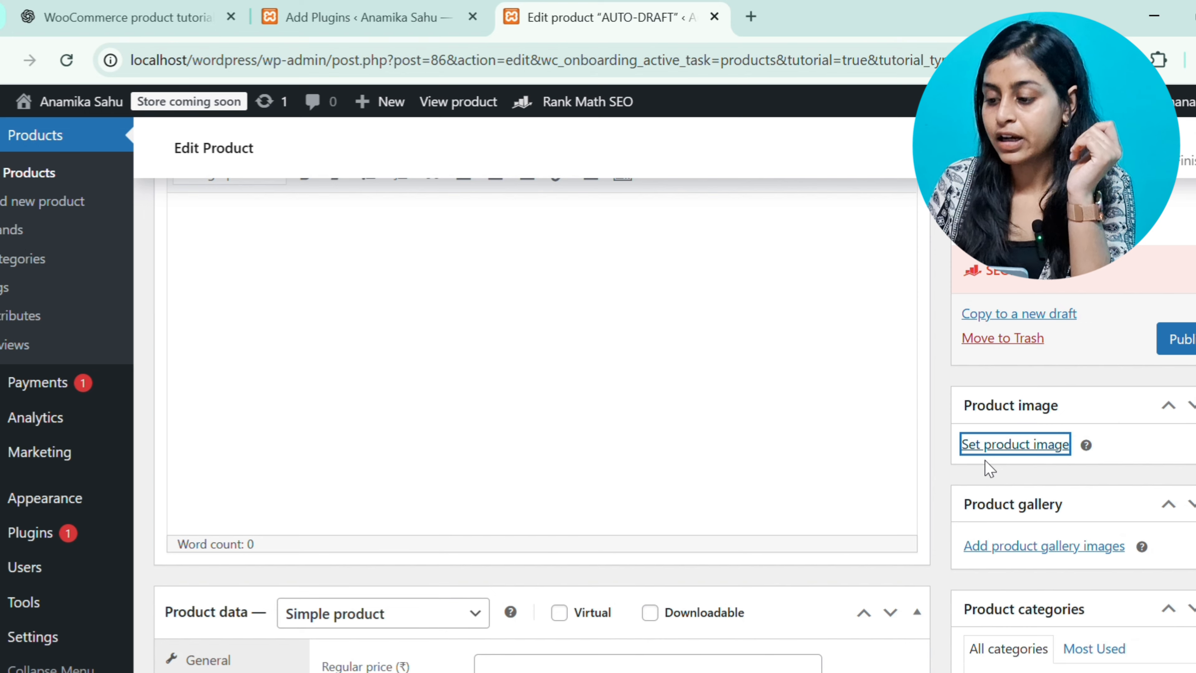
Open the product gallery picker and select the first three pink butterfly slide images in the media library
scroll(990, 468, "down", 3)
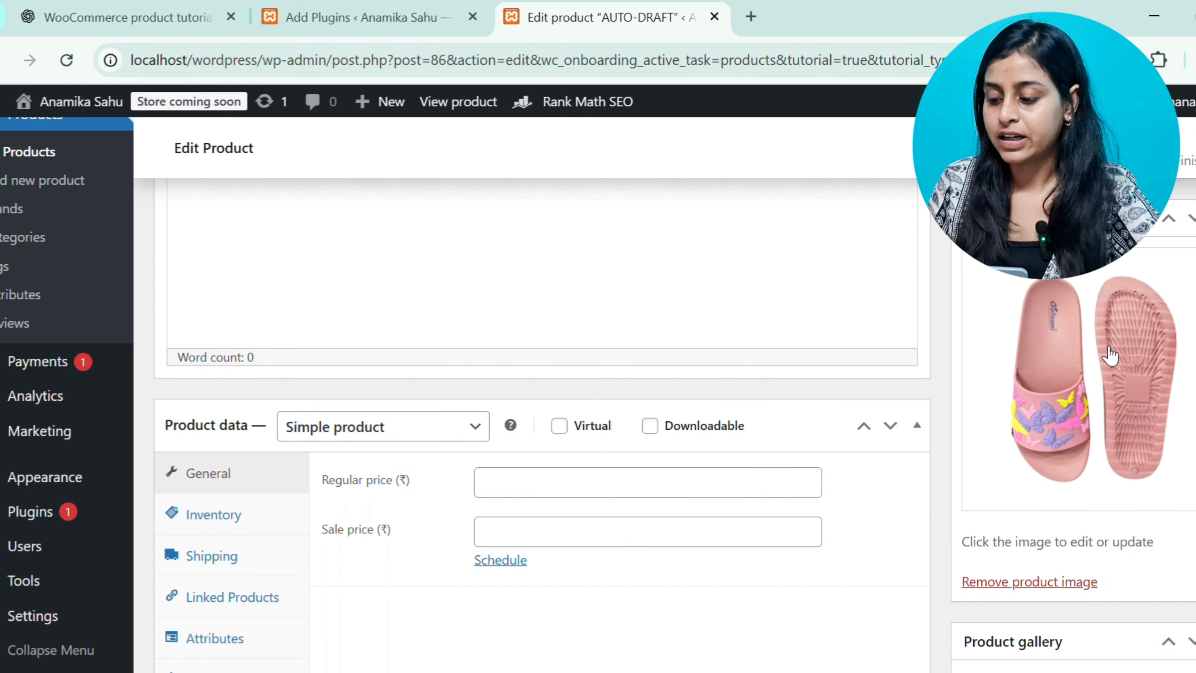
scroll(1039, 418, "down", 1)
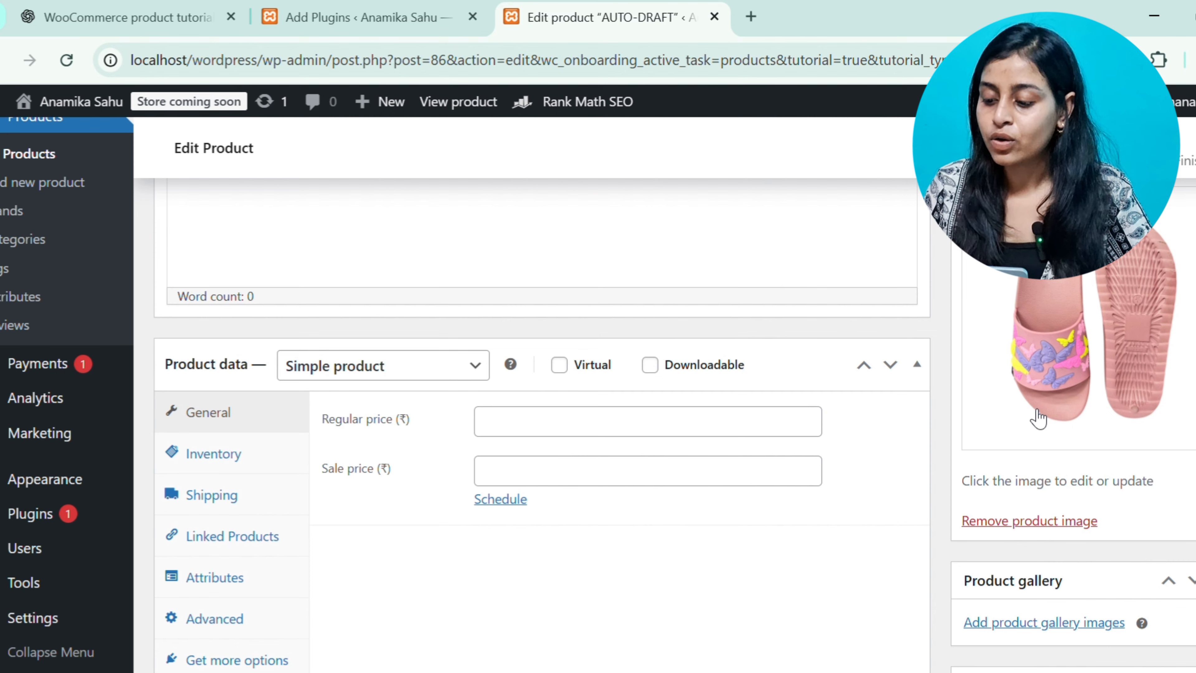
scroll(1039, 418, "down", 3)
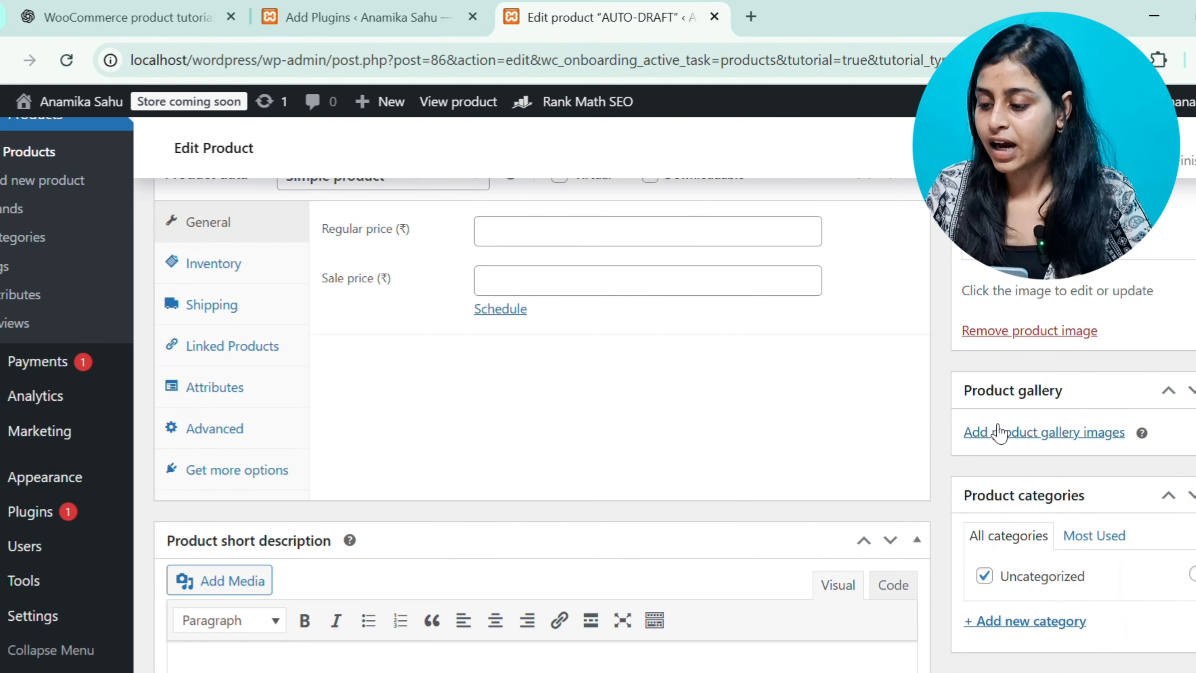
left_click(1075, 434)
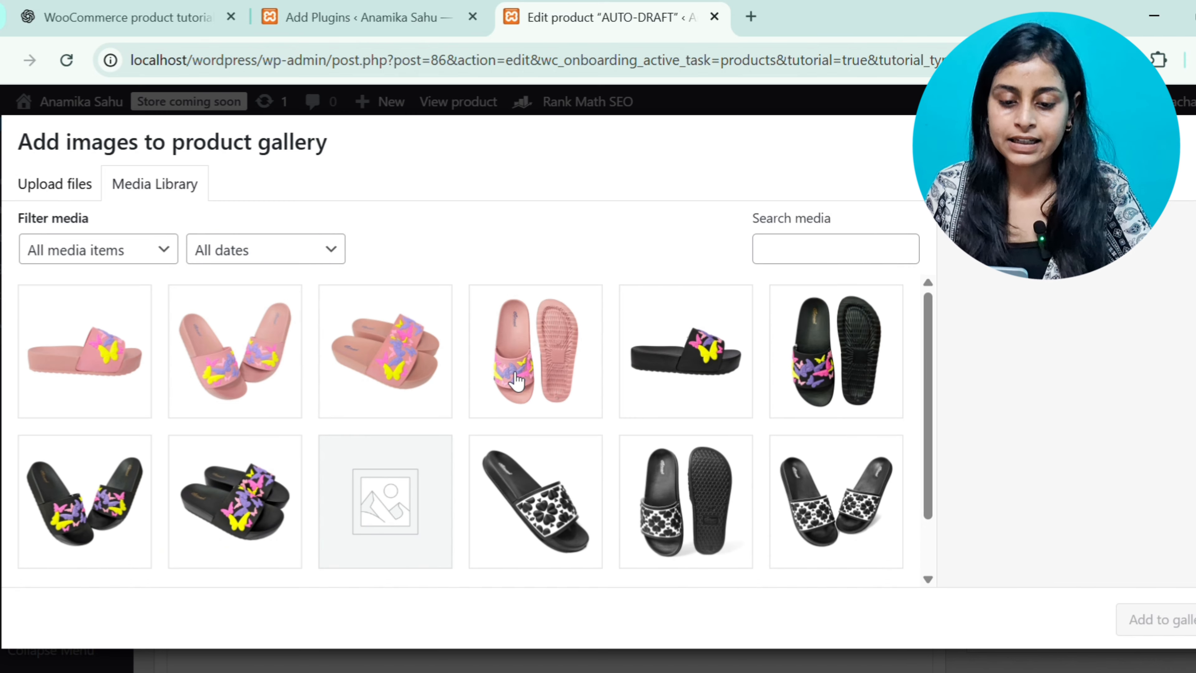
left_click(58, 405)
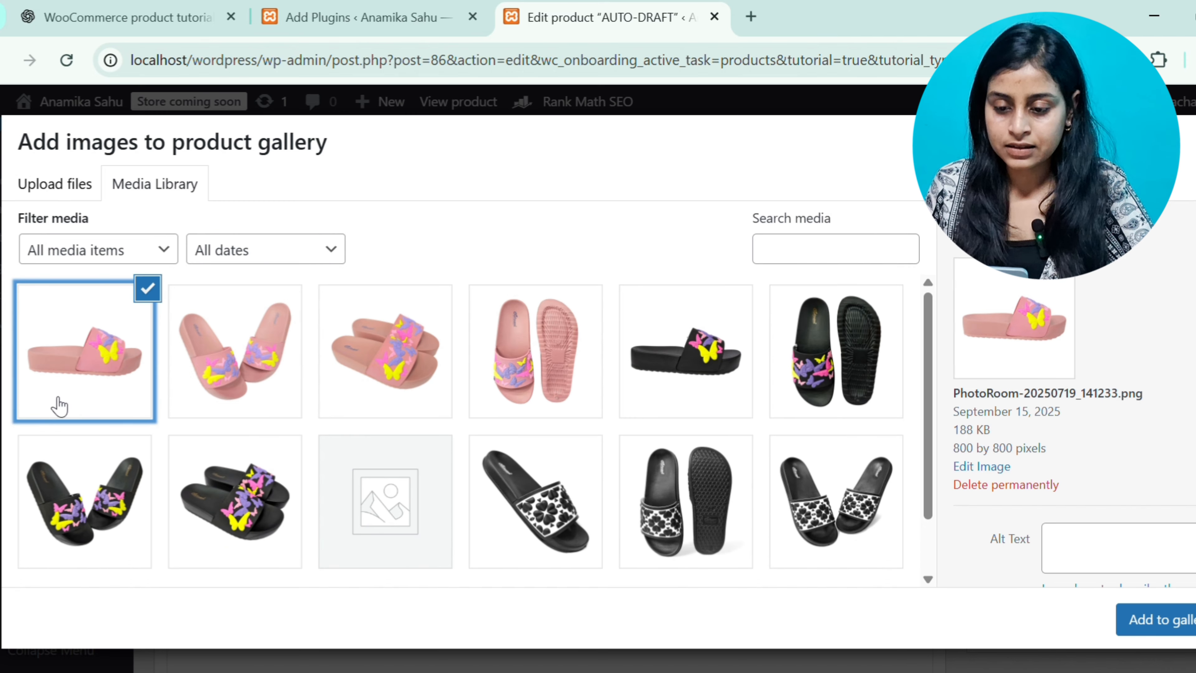
key("Right")
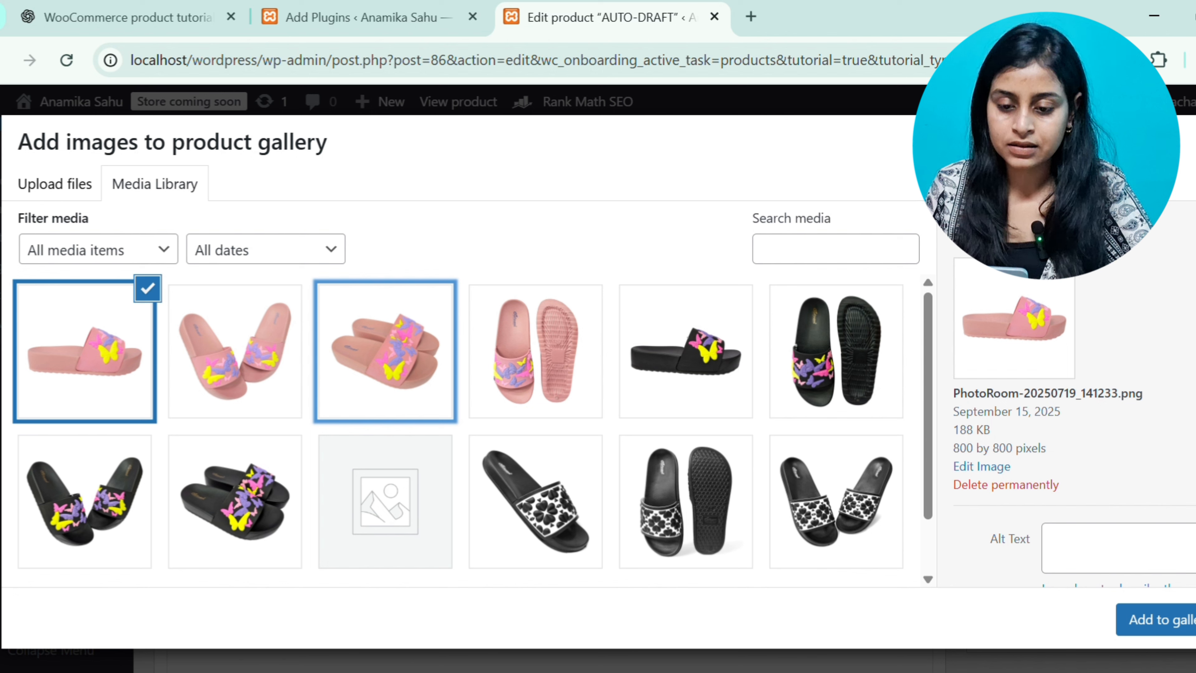
left_click(232, 369)
left_click(339, 356)
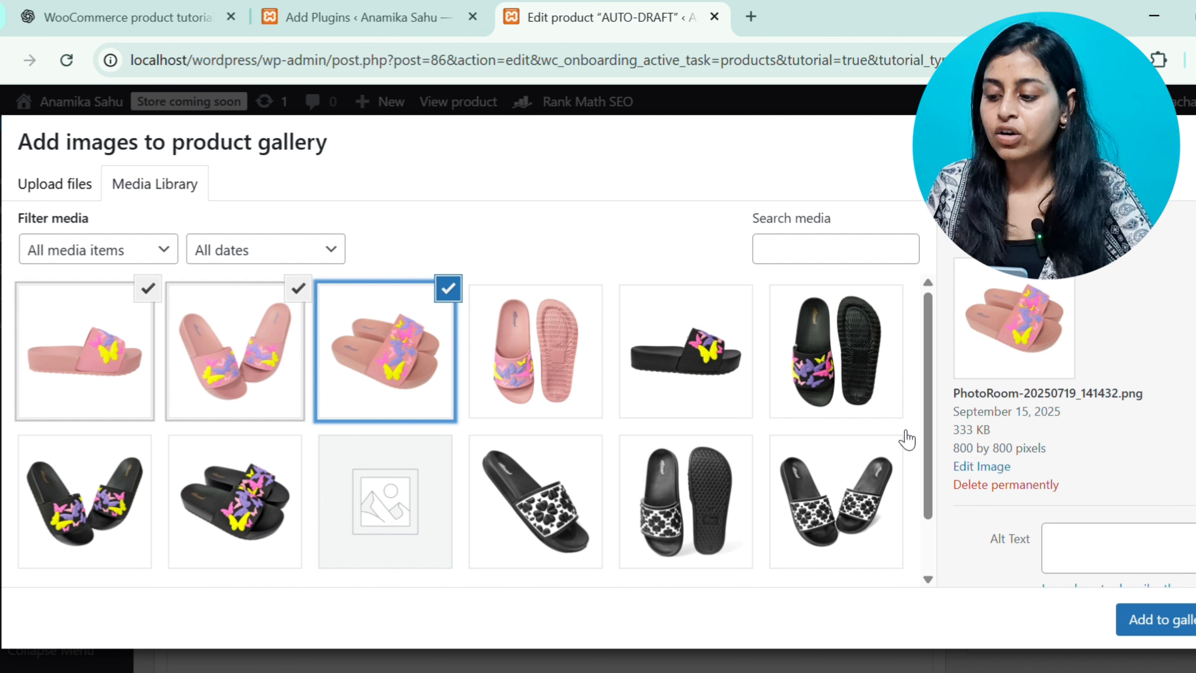
Set the third selected gallery image's alt text to "Women footwear" and select that text
scroll(1097, 443, "down", 2)
left_click(1099, 457)
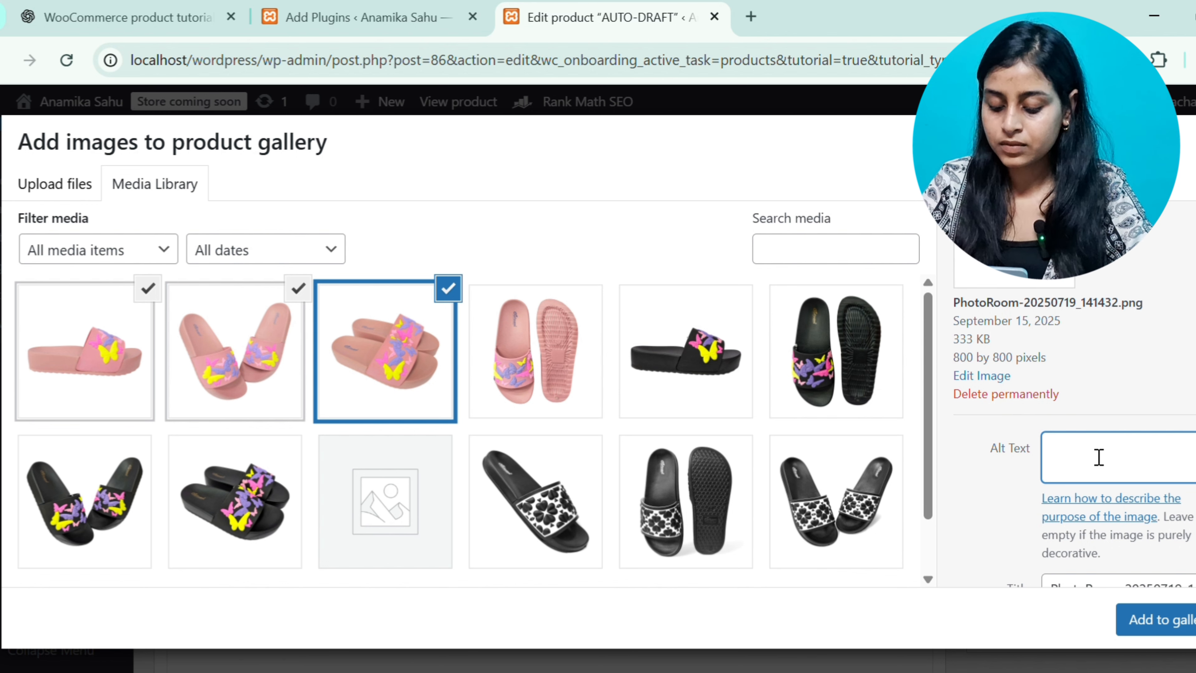
type("Women foo")
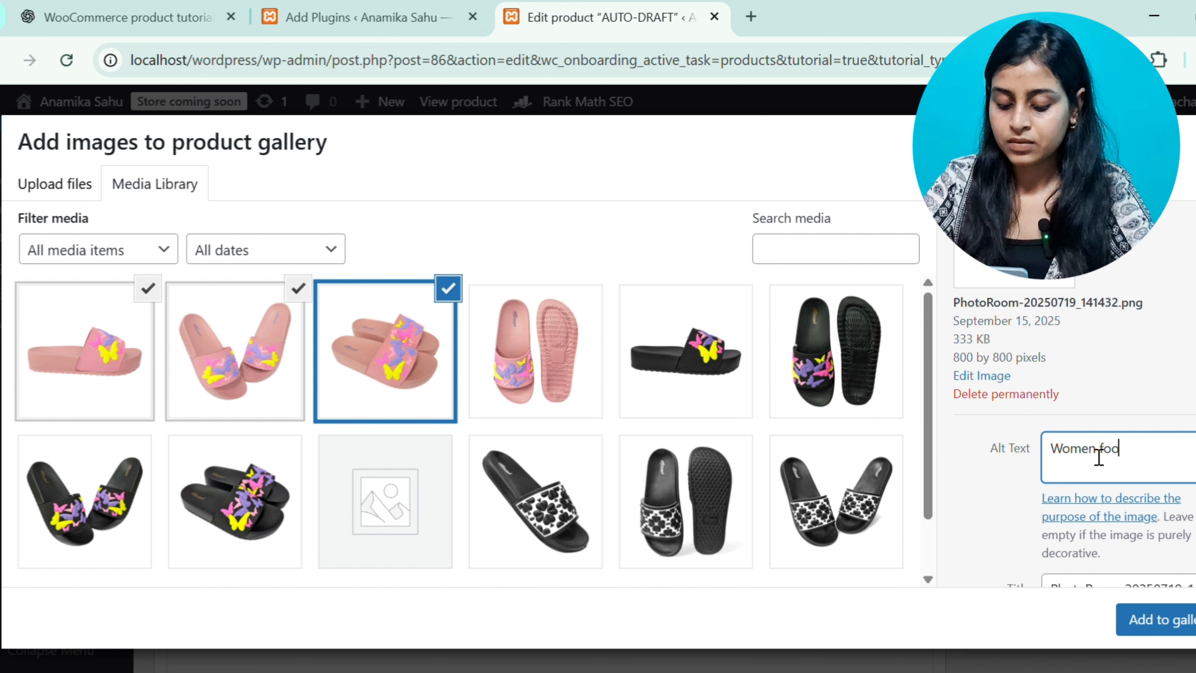
type("twear")
key("ctrl+a")
key("ctrl+c")
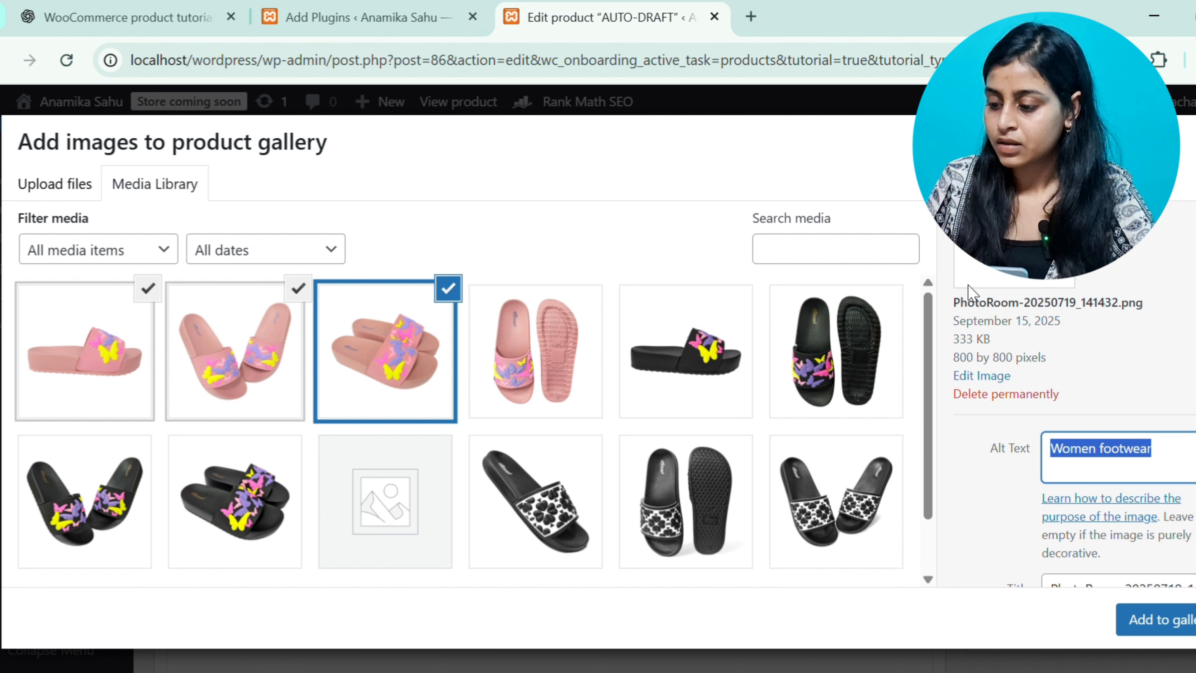
Paste "Women footwear" as the image title and add the selected images to the product gallery
scroll(1092, 408, "down", 2)
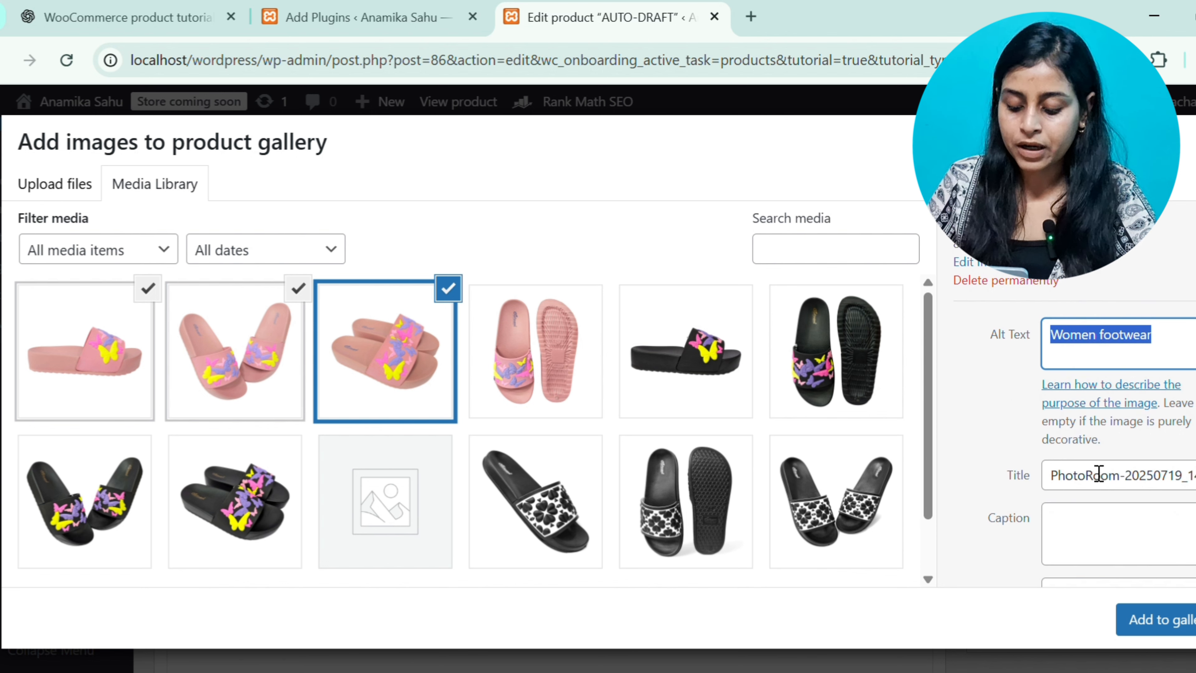
left_click(1099, 474)
key("ctrl+a")
key("ctrl+v")
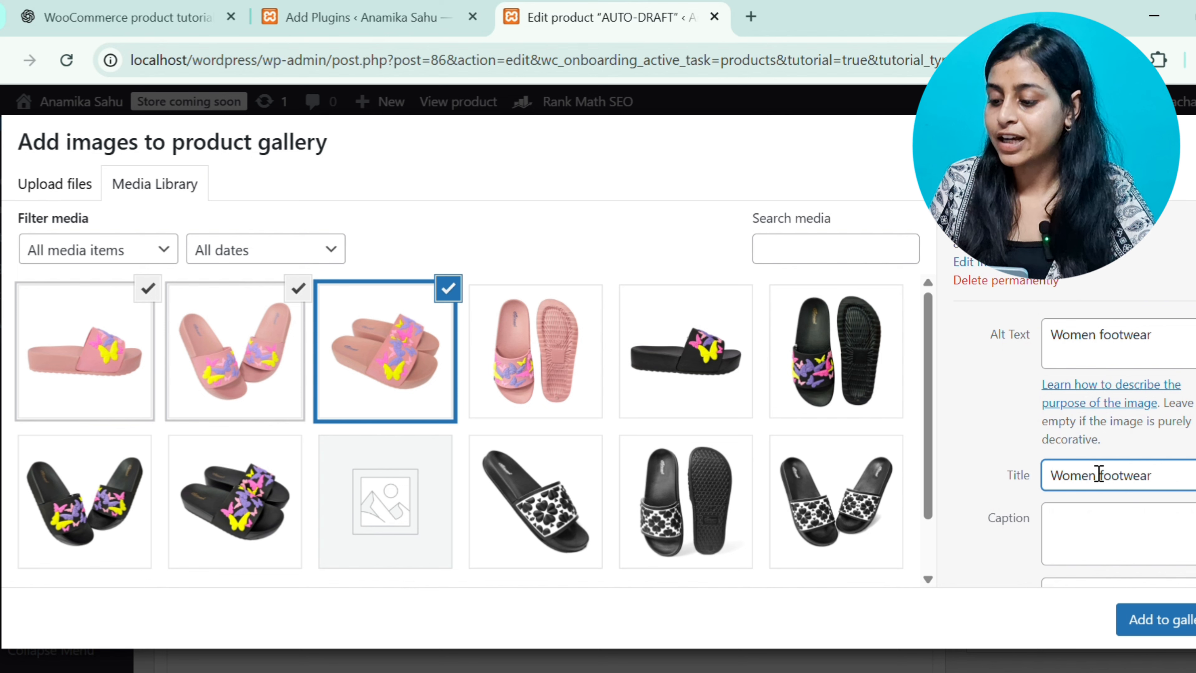
left_click(1018, 451)
scroll(1017, 450, "down", 3)
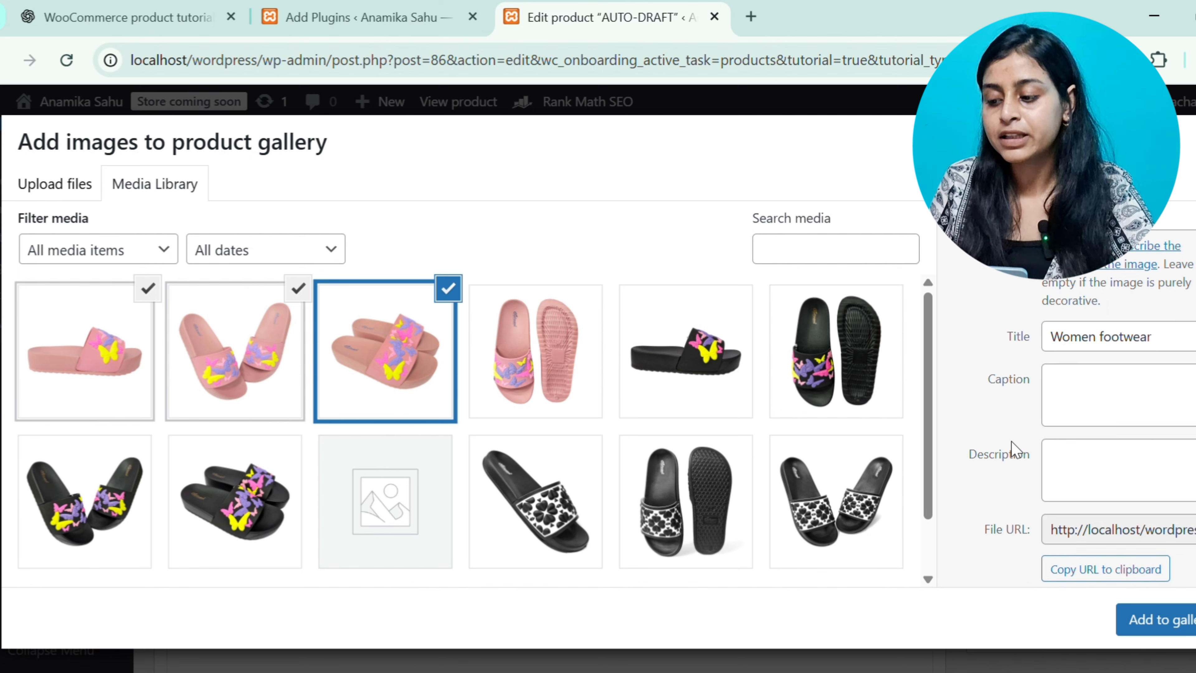
left_click(1153, 474)
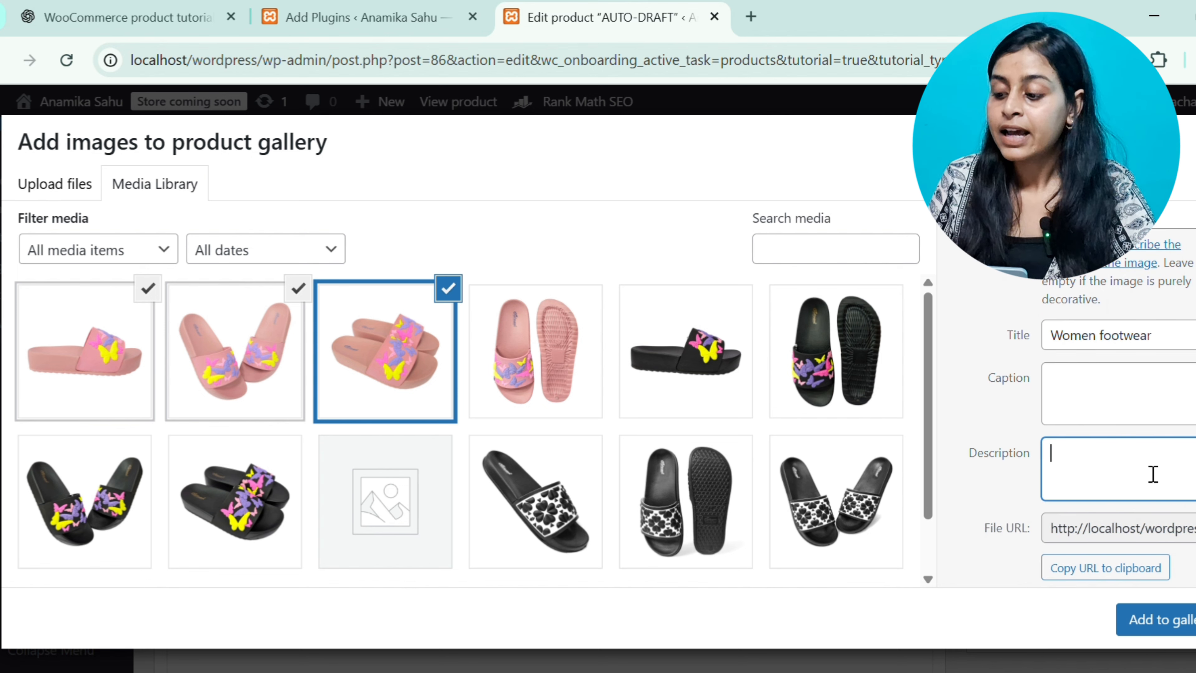
left_click(1182, 621)
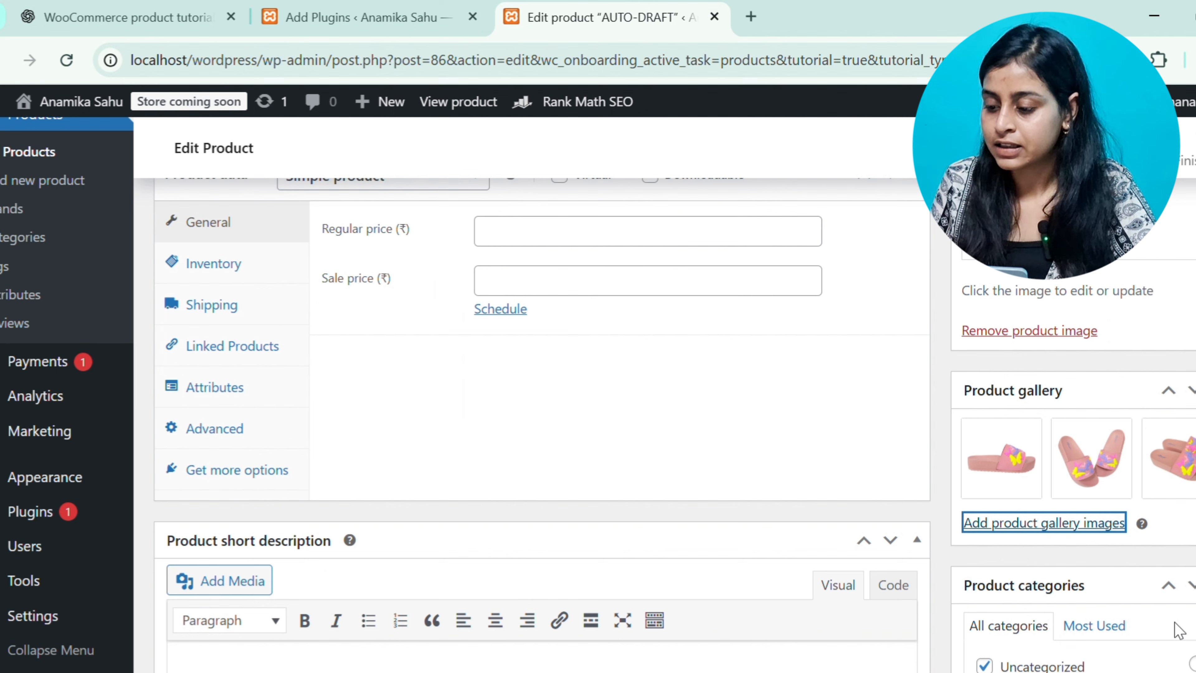
Name the product "Women Stylish footwear | Soft & Affordable"
scroll(1044, 435, "up", 4)
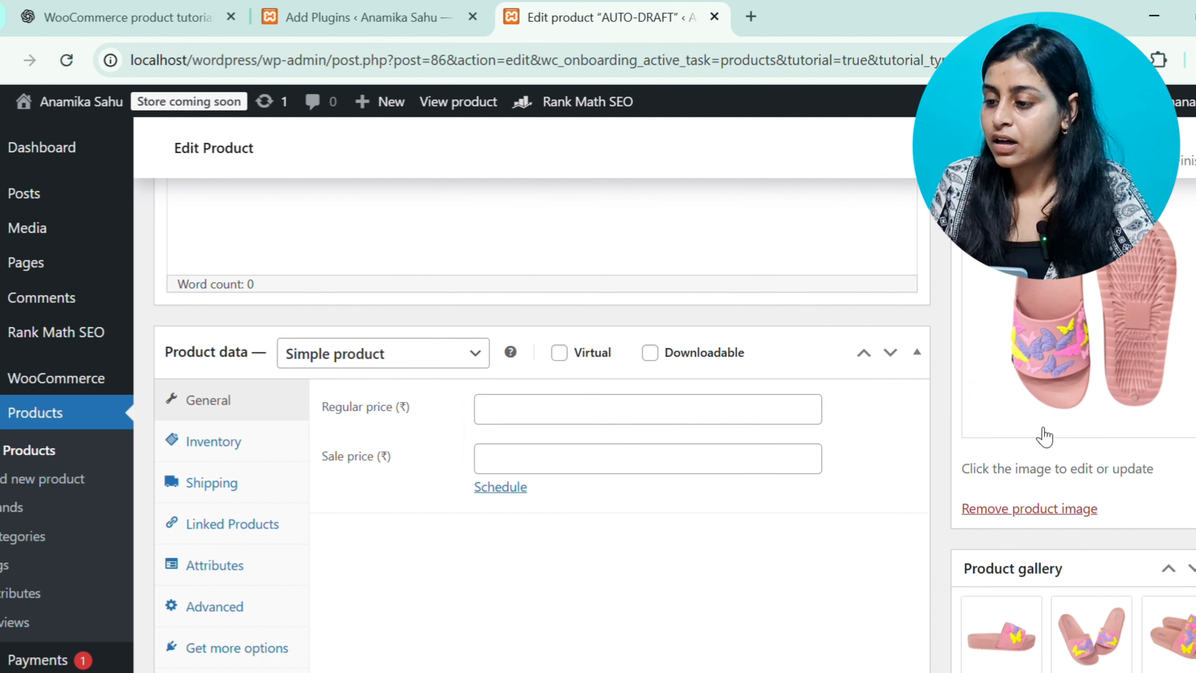
scroll(1036, 432, "down", 2)
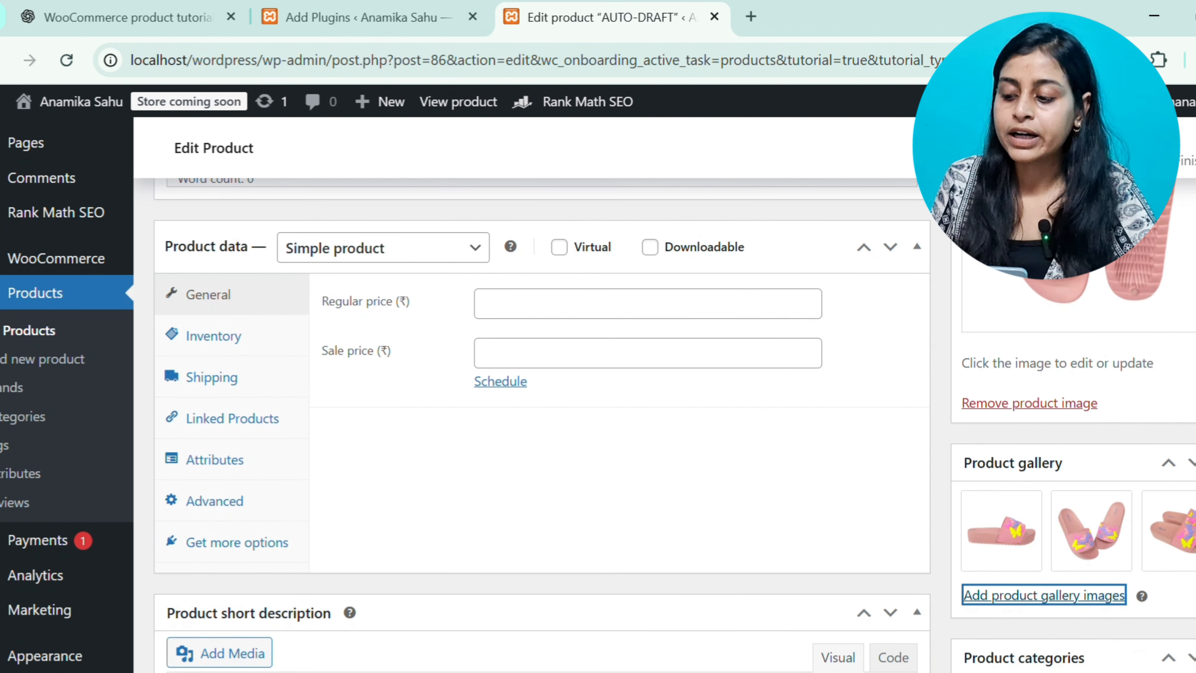
scroll(730, 257, "up", 8)
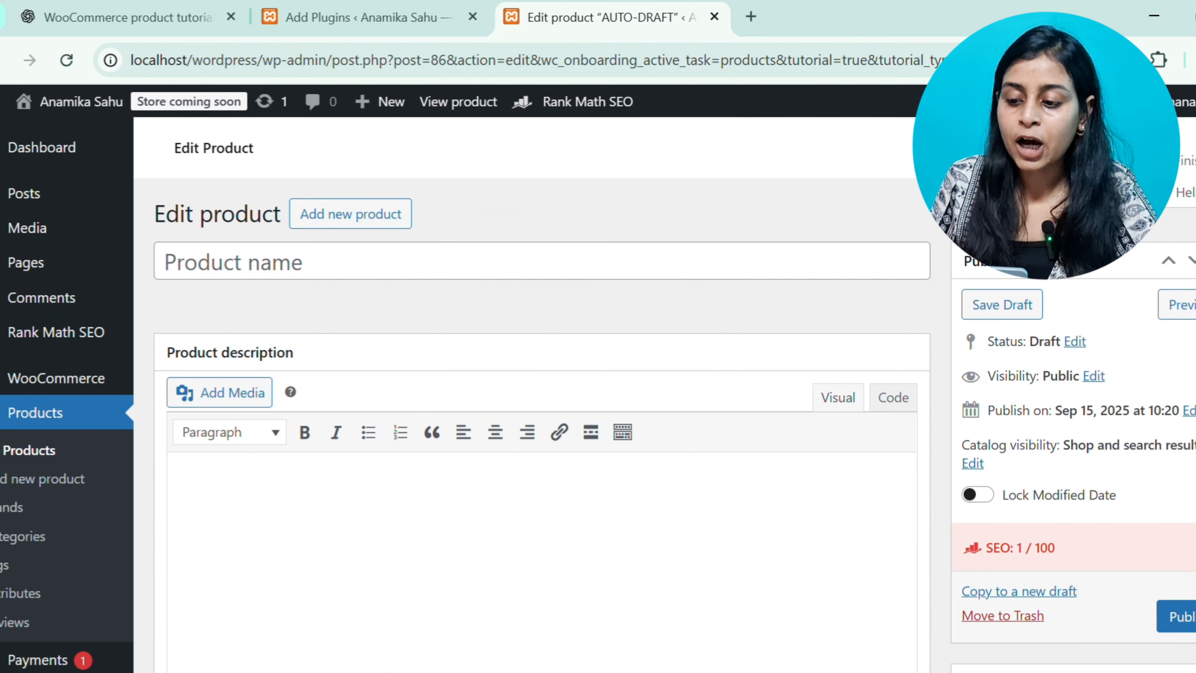
left_click(731, 257)
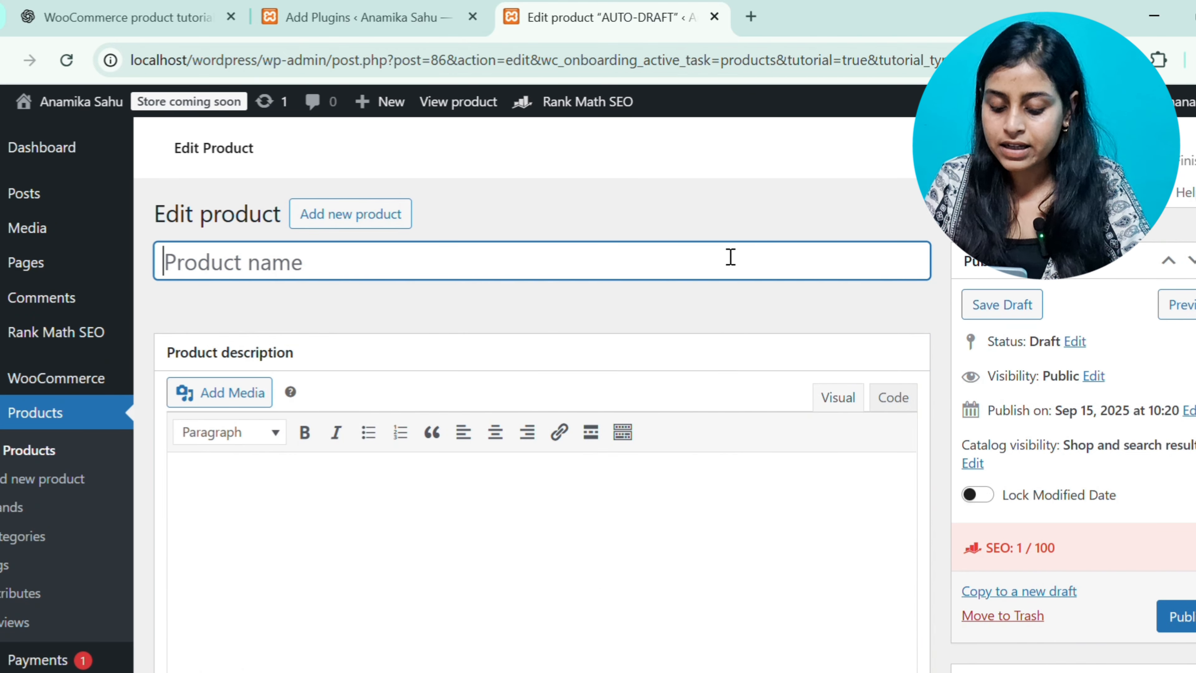
type("Wome")
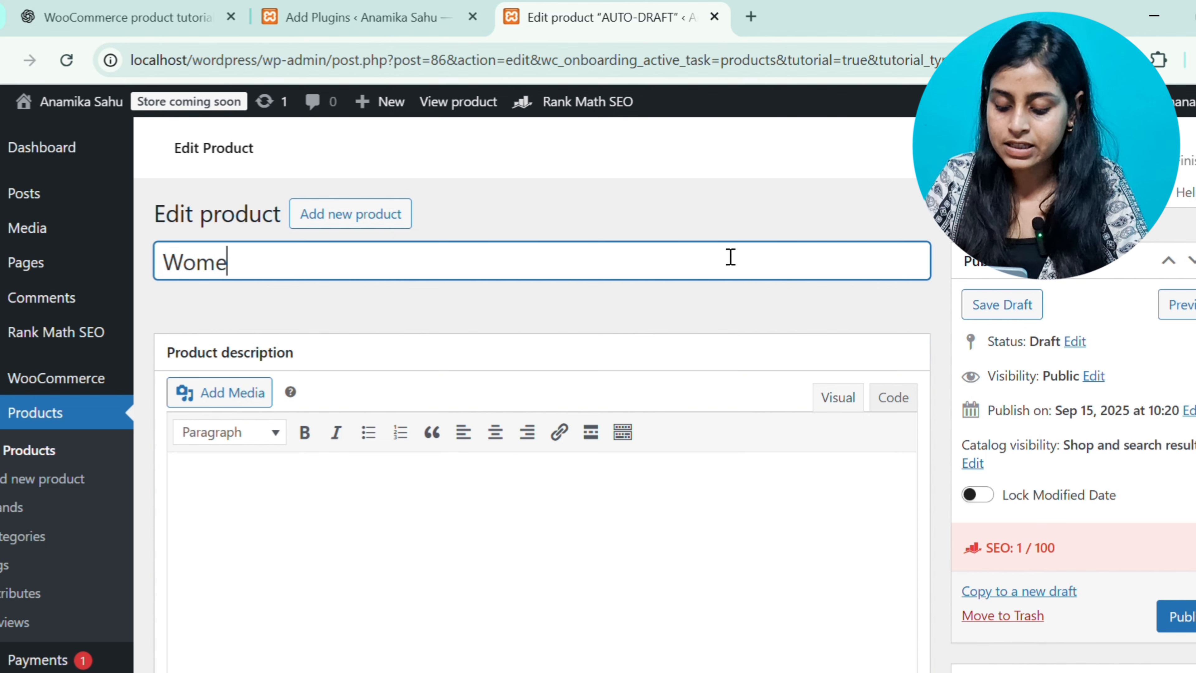
type("n Stylish G")
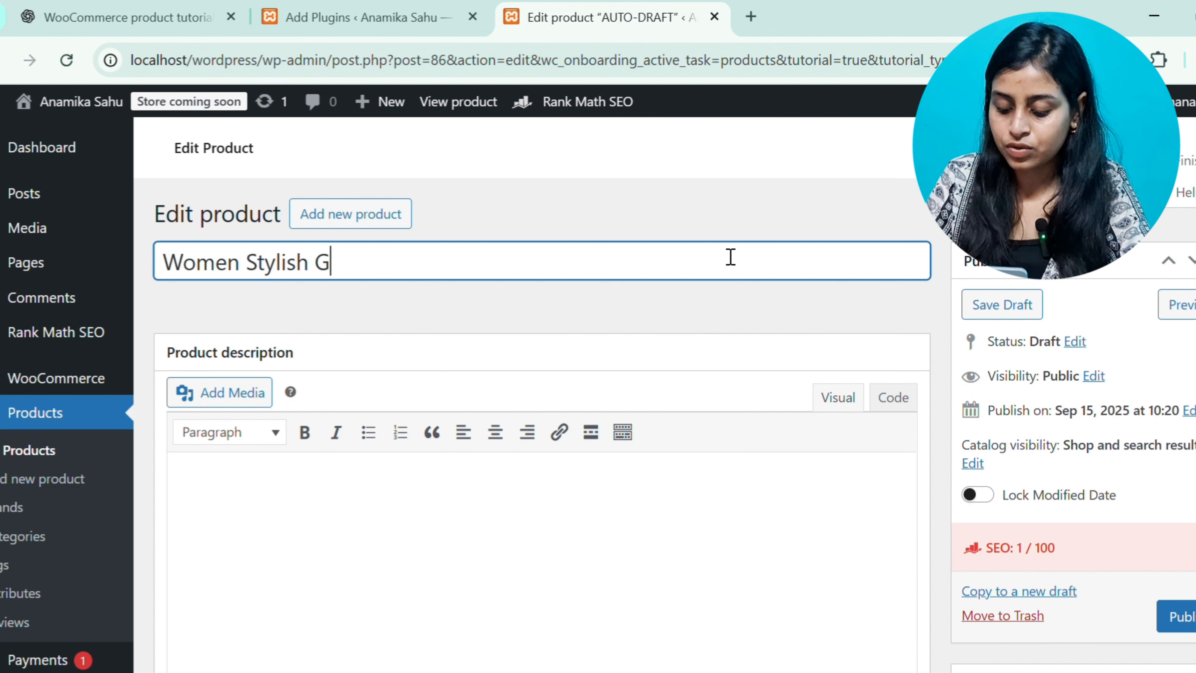
key("BackSpace")
type("foo")
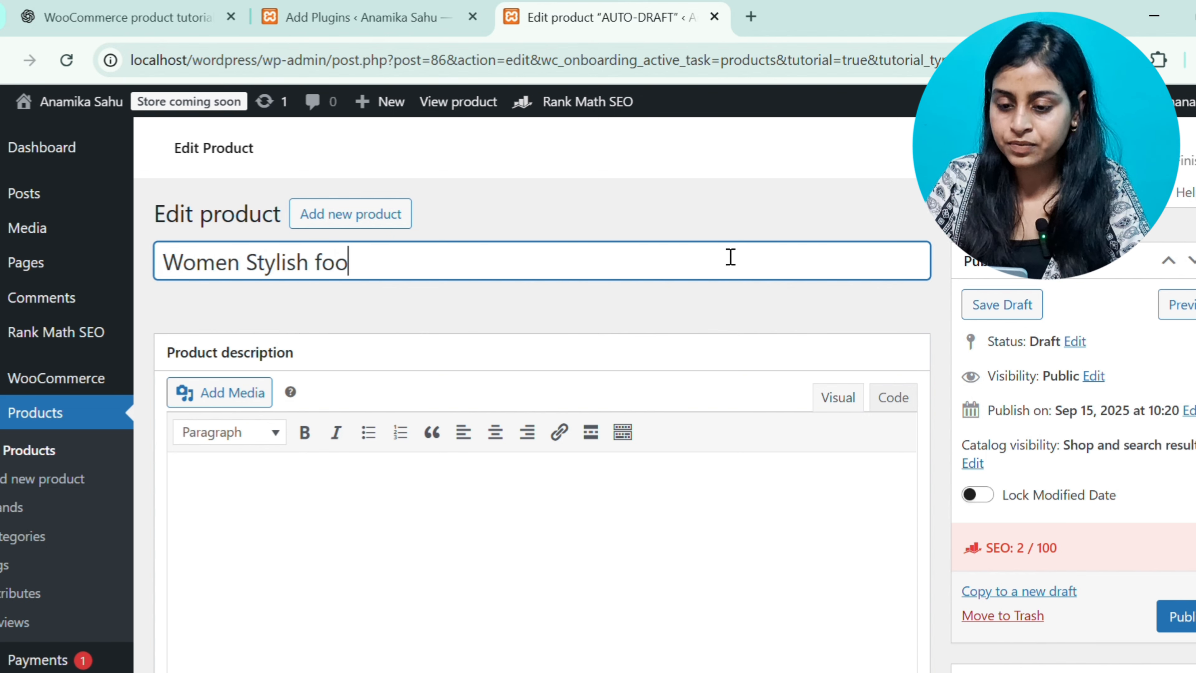
type("twear |")
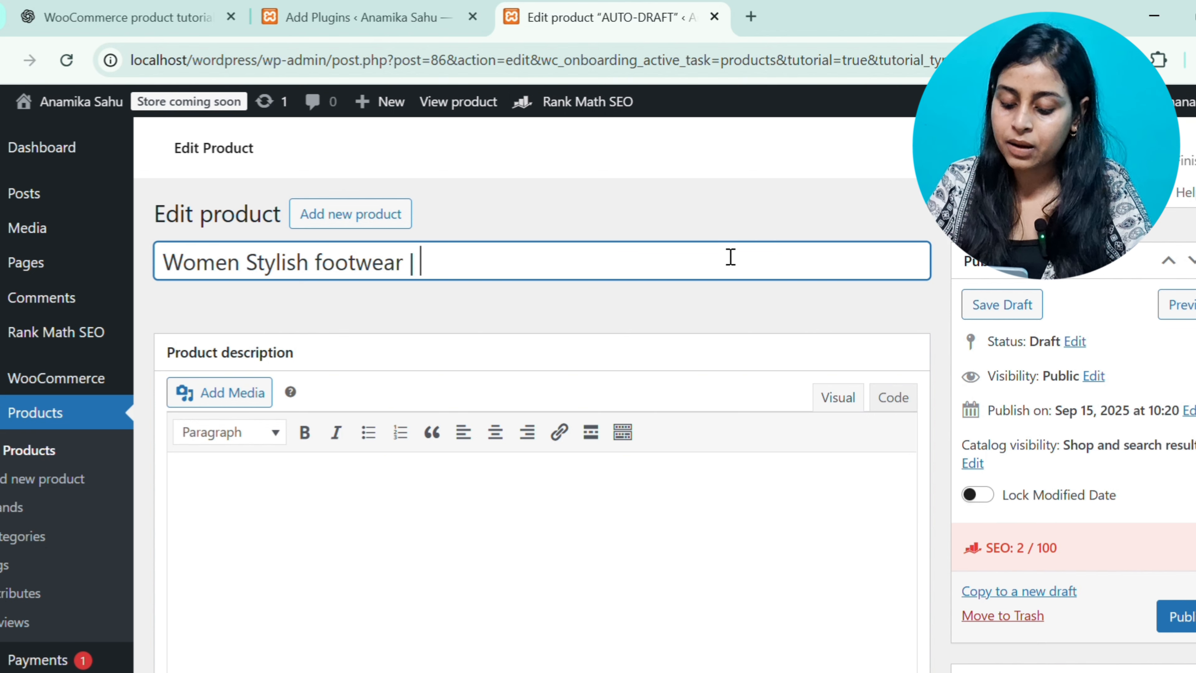
type("Soft ")
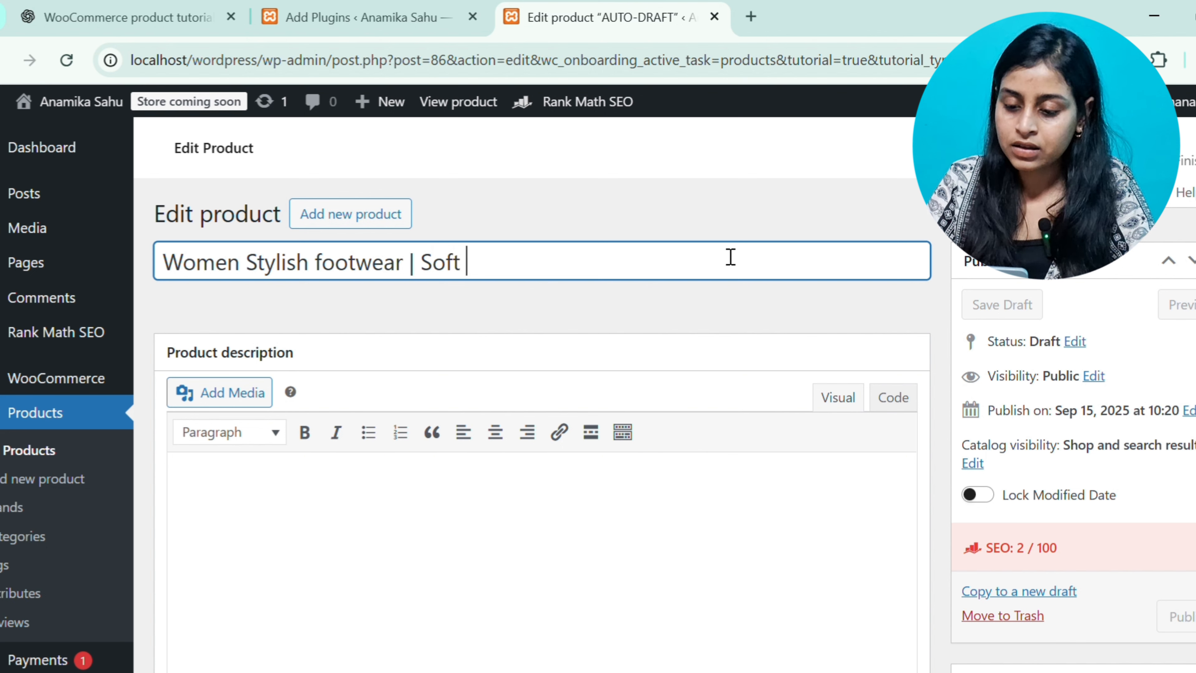
type("& A")
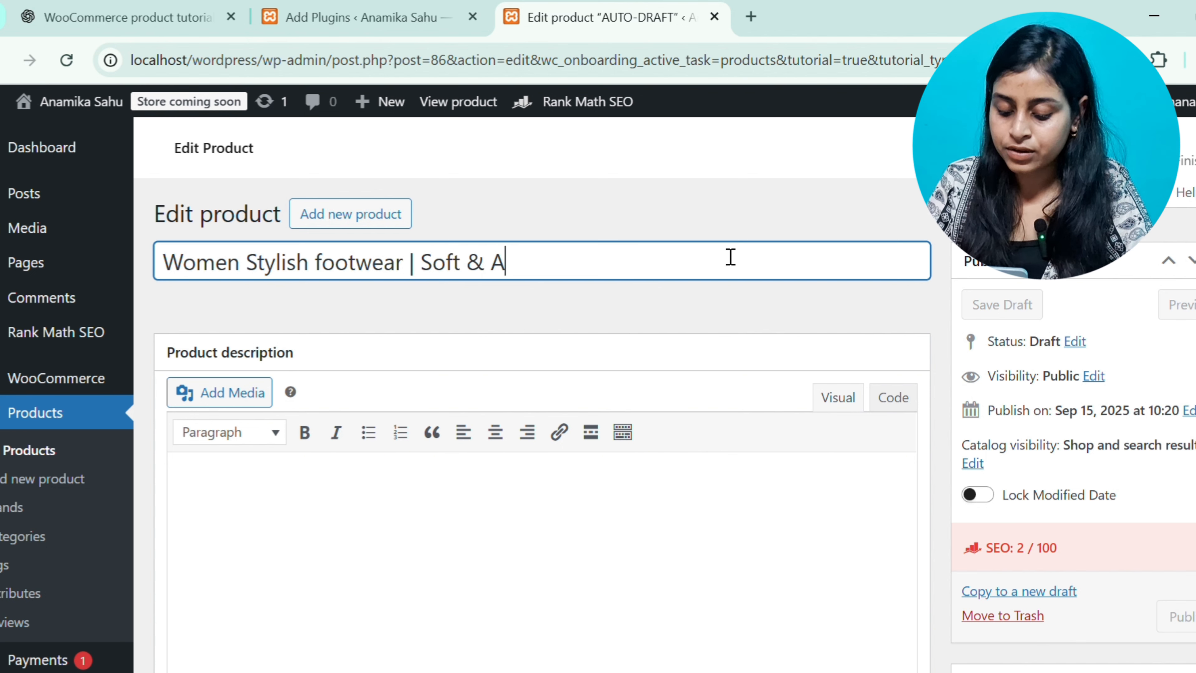
type("fforda")
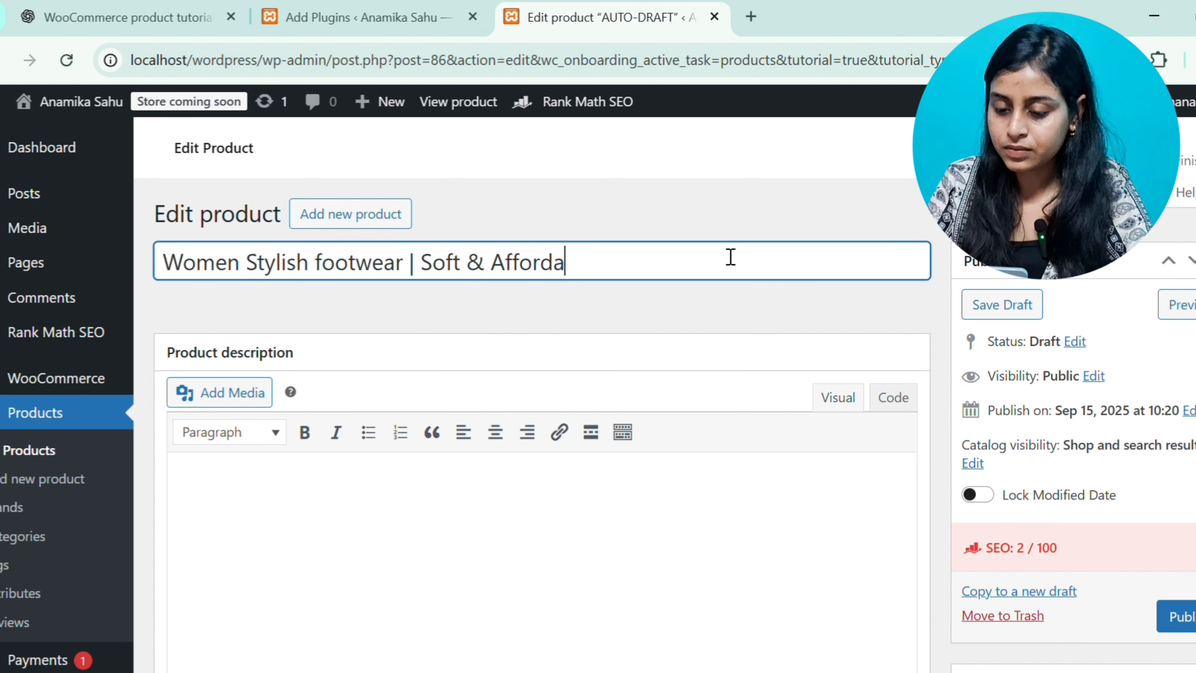
type("bale")
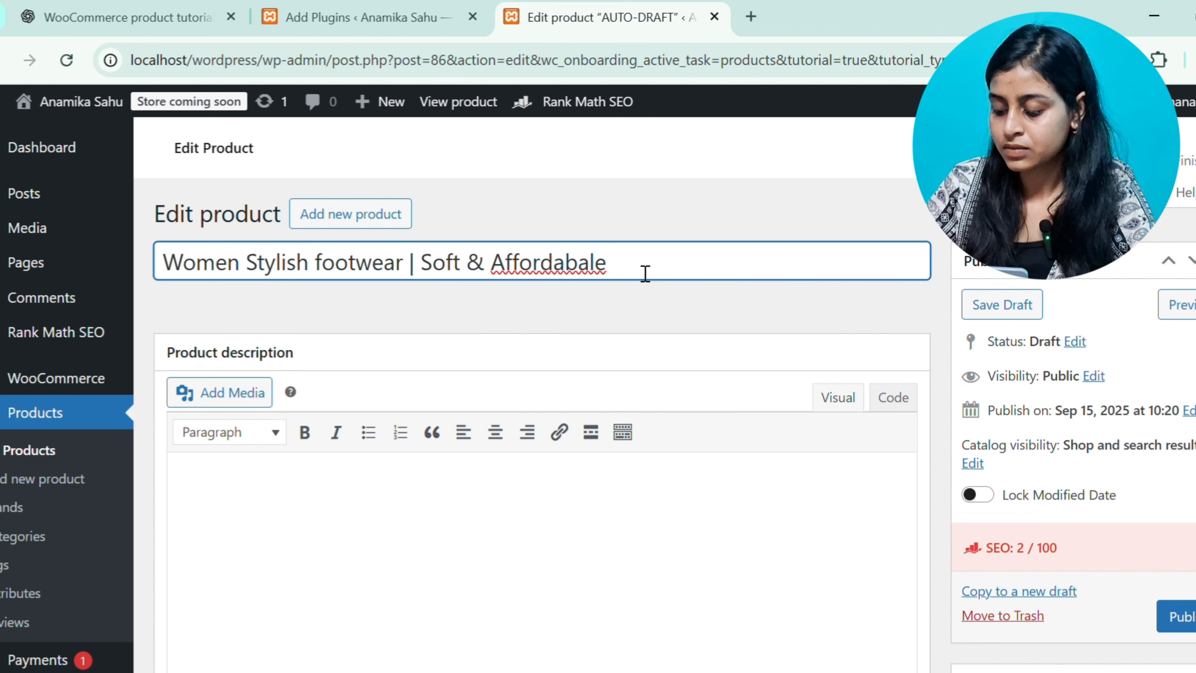
key("BackSpace")
key("BackSpace")
key("BackSpace")
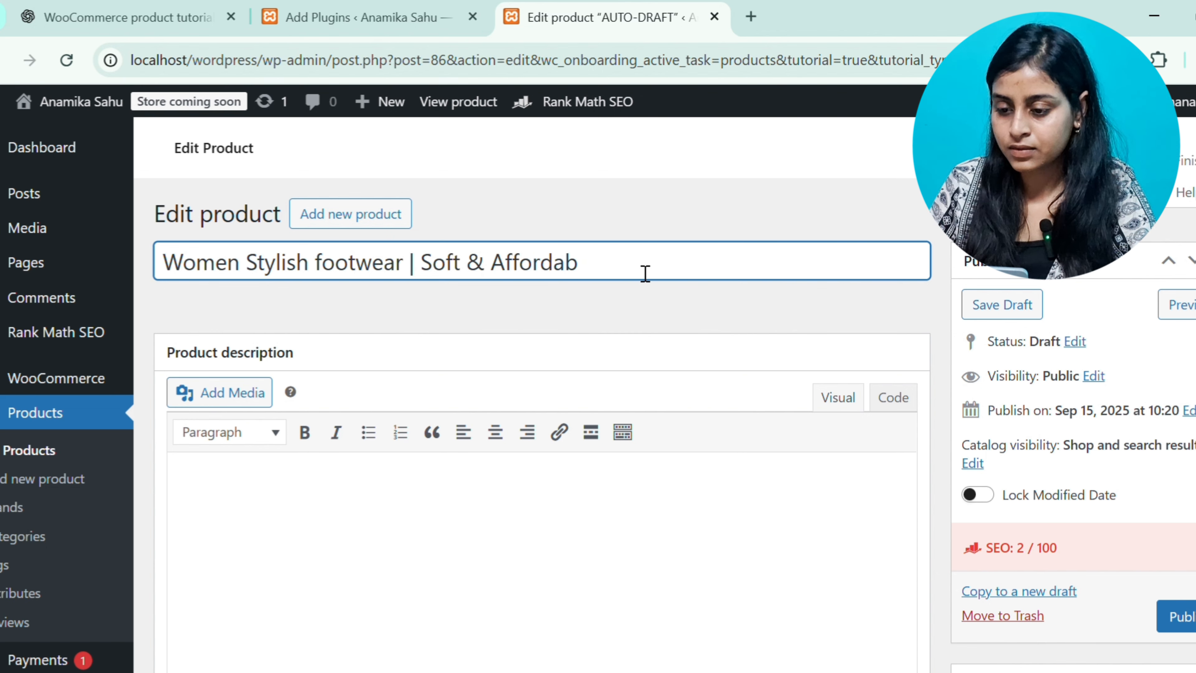
type("le")
Enter the placeholder text "xyz" in the product description
left_click(463, 611)
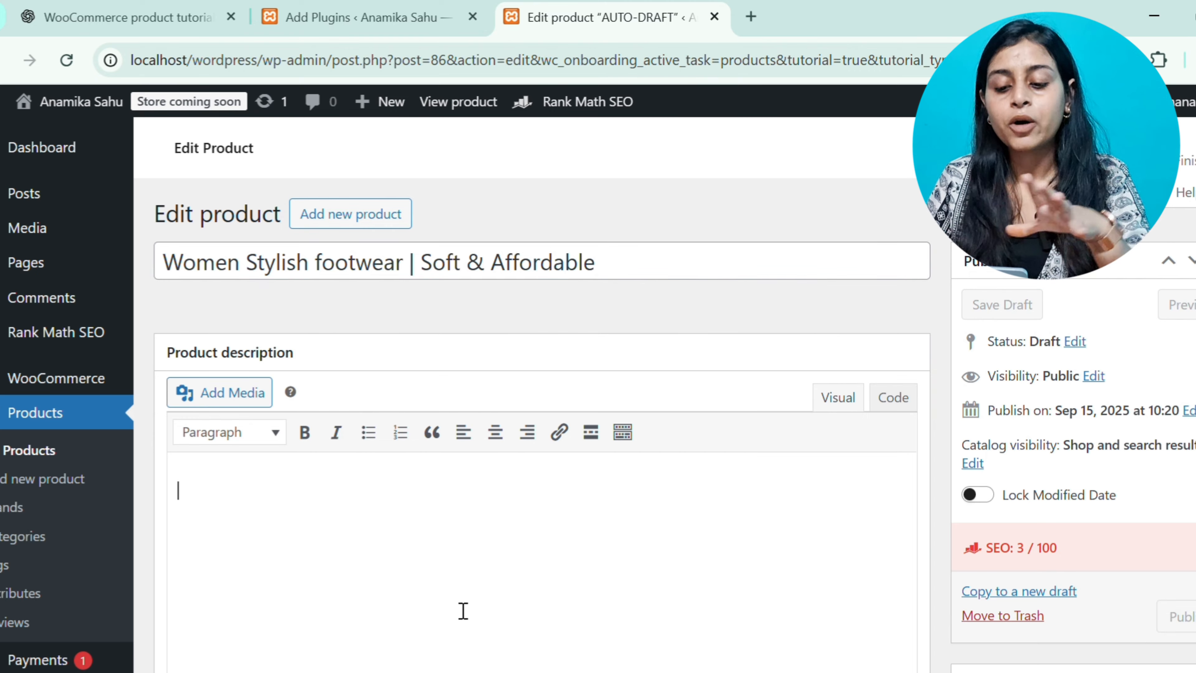
scroll(463, 612, "down", 1)
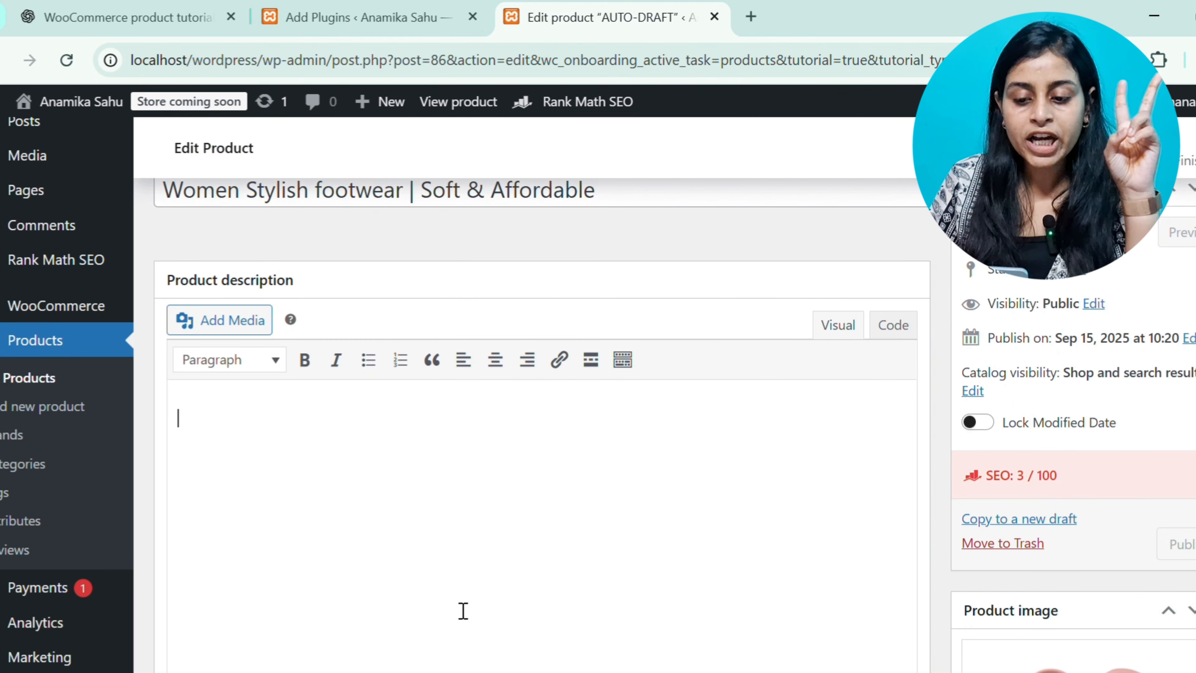
scroll(463, 612, "down", 2)
scroll(463, 611, "up", 1)
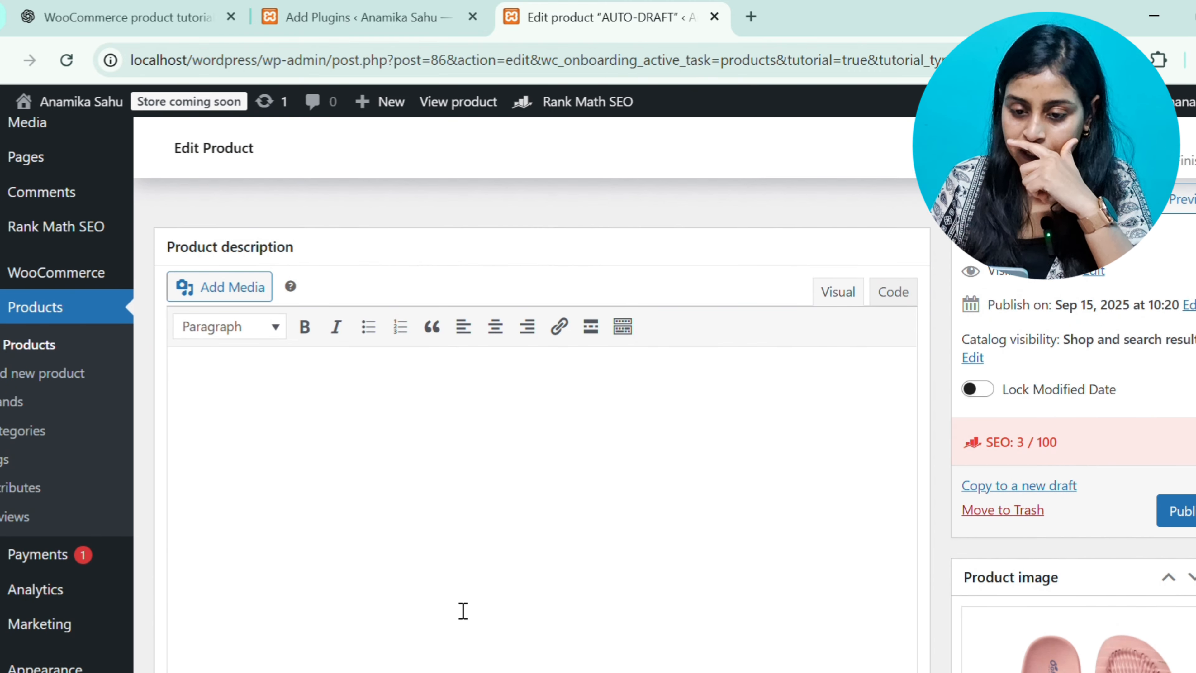
scroll(463, 611, "down", 1)
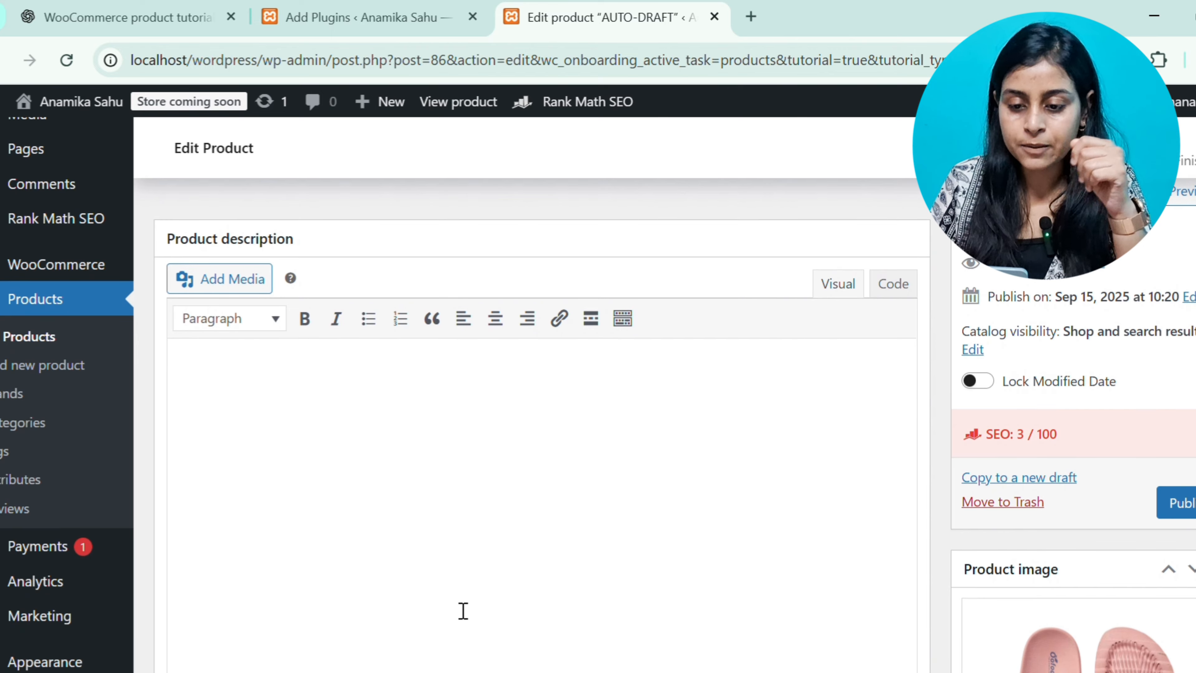
scroll(463, 611, "down", 8)
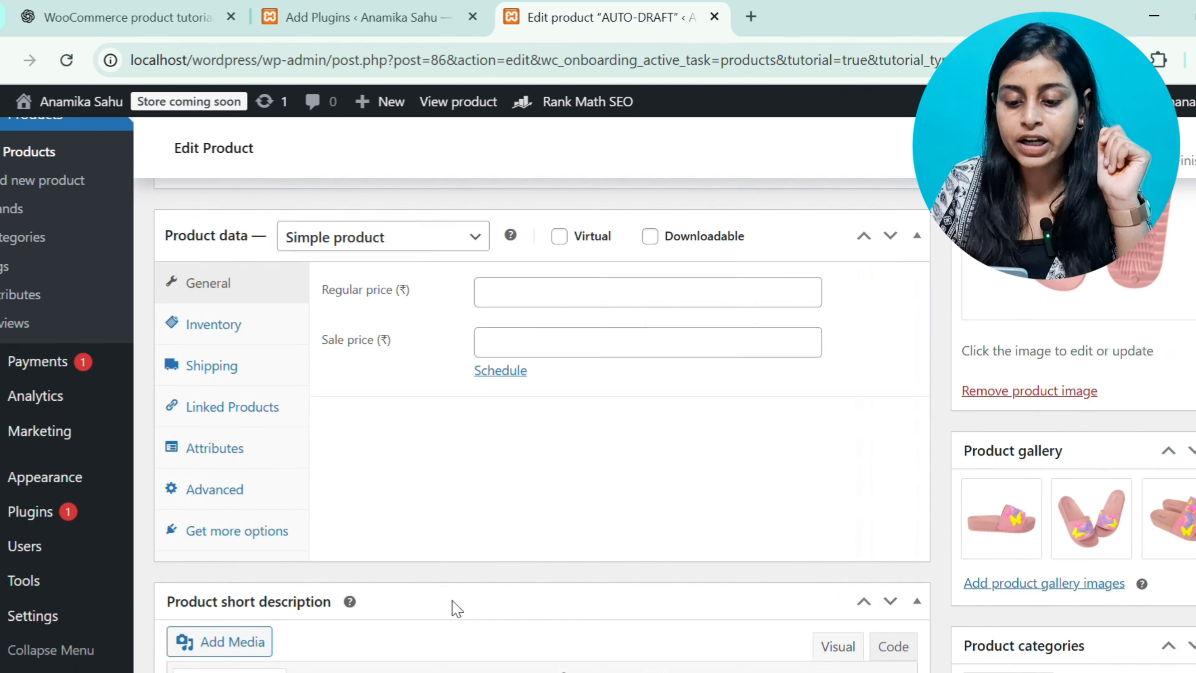
scroll(455, 608, "down", 6)
left_click(340, 546)
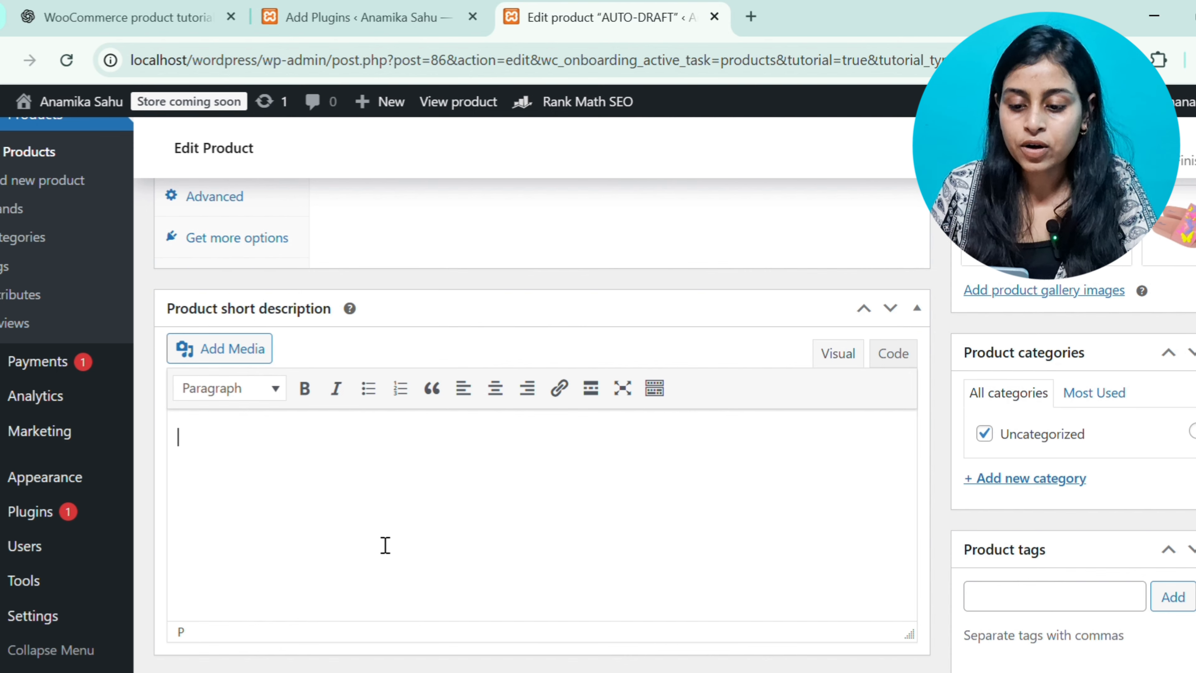
scroll(385, 544, "up", 15)
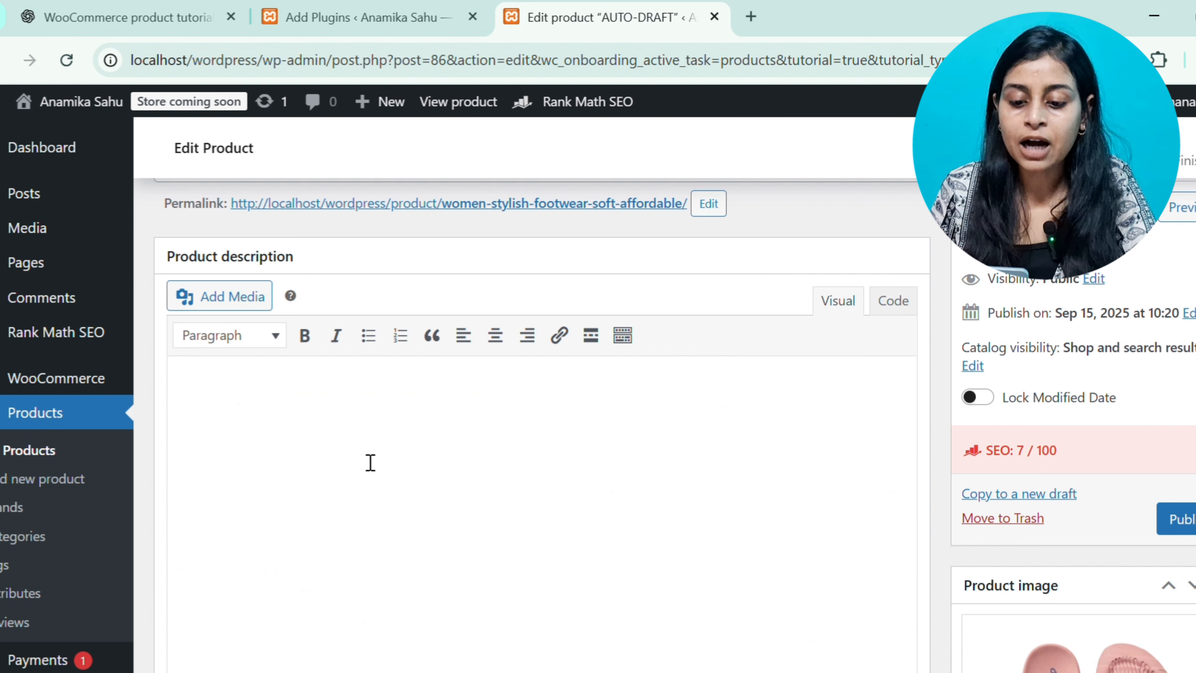
left_click(371, 463)
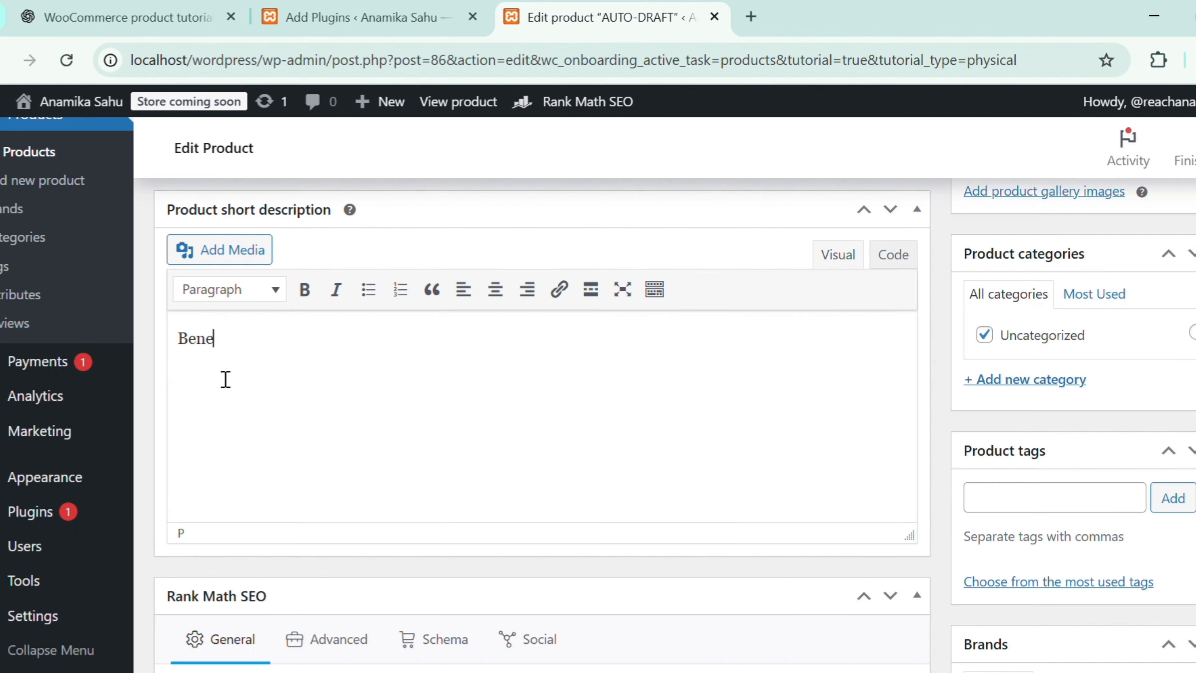
Write "Benefits, Feature, stylish tips" in the product short description
type("fits")
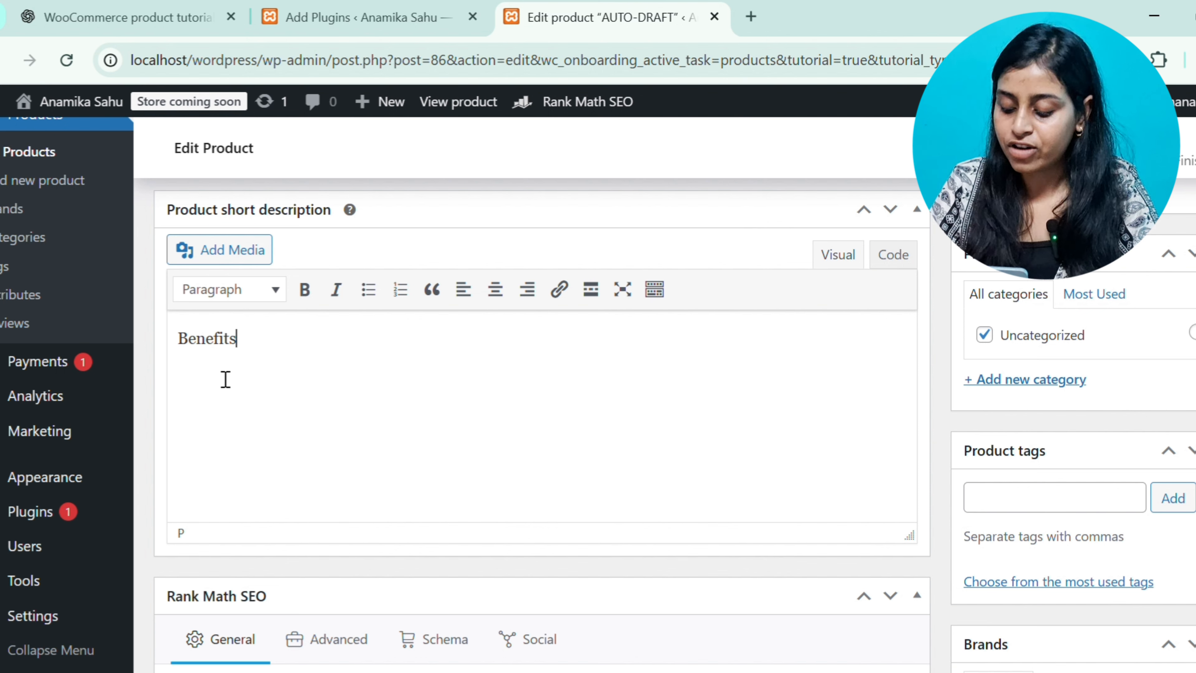
type(", Fea")
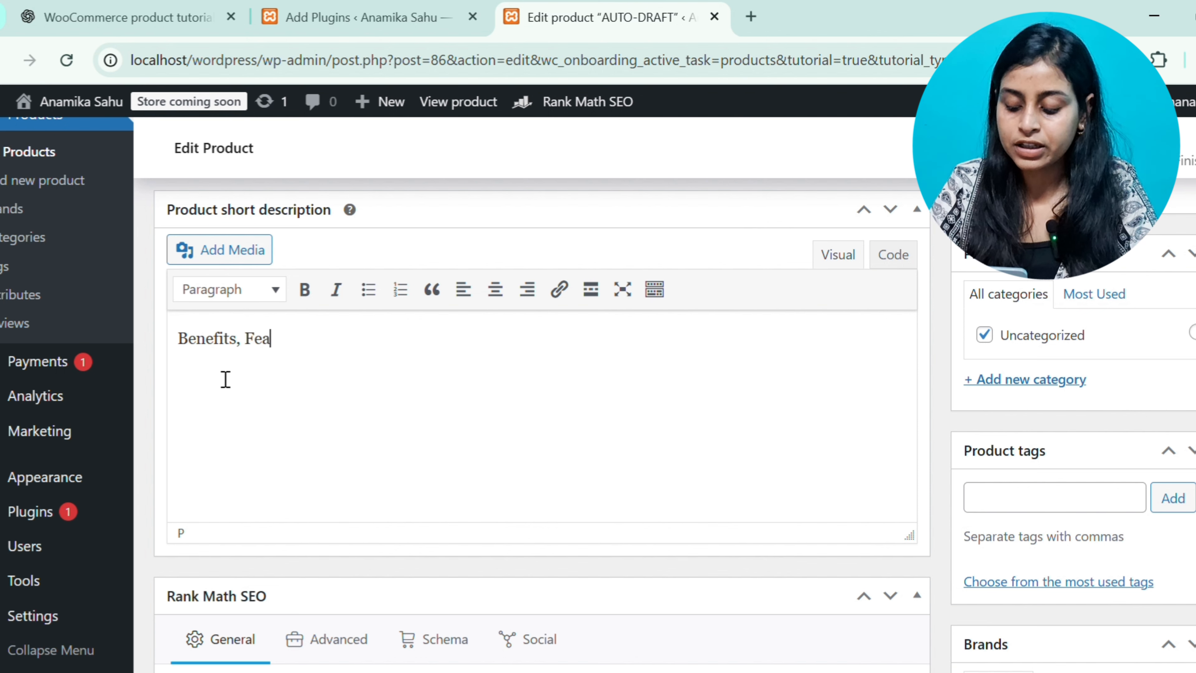
type("ture, sty")
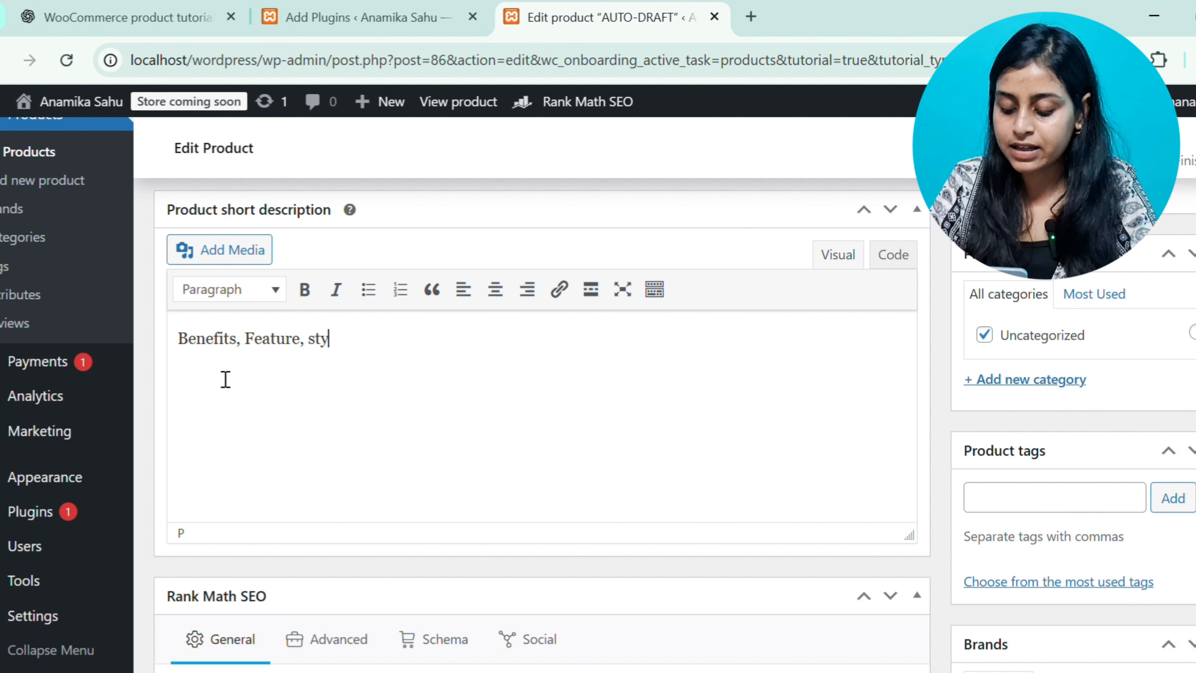
type("lish t")
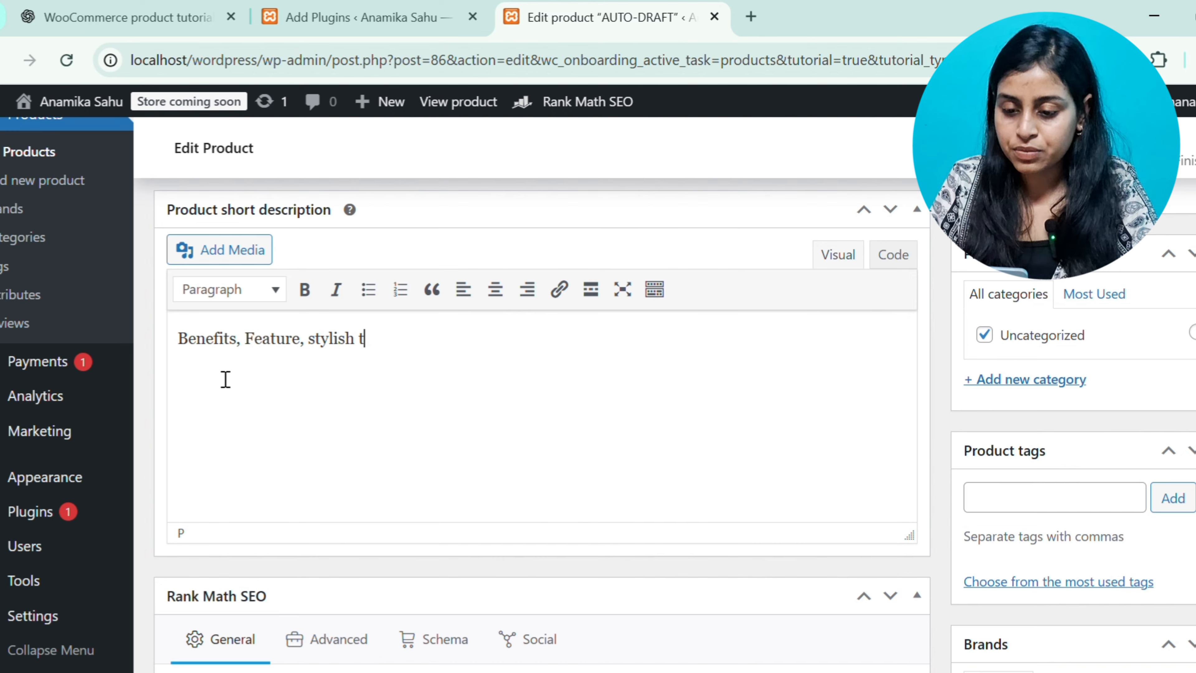
type("ips")
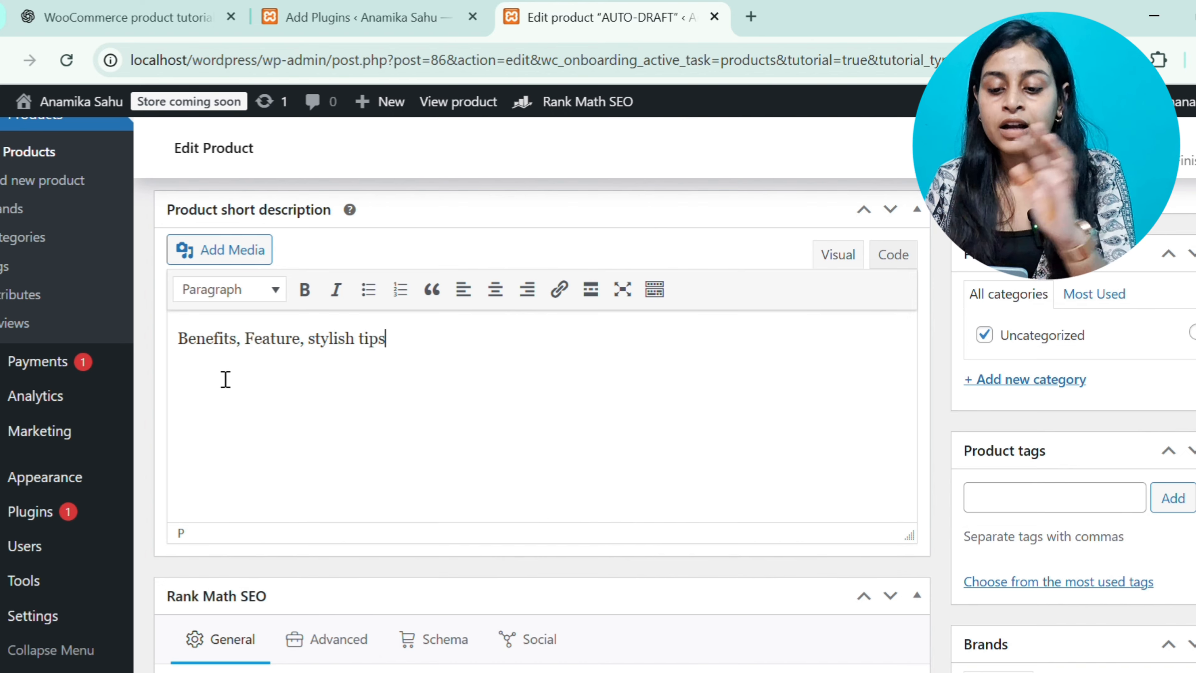
scroll(448, 375, "up", 10)
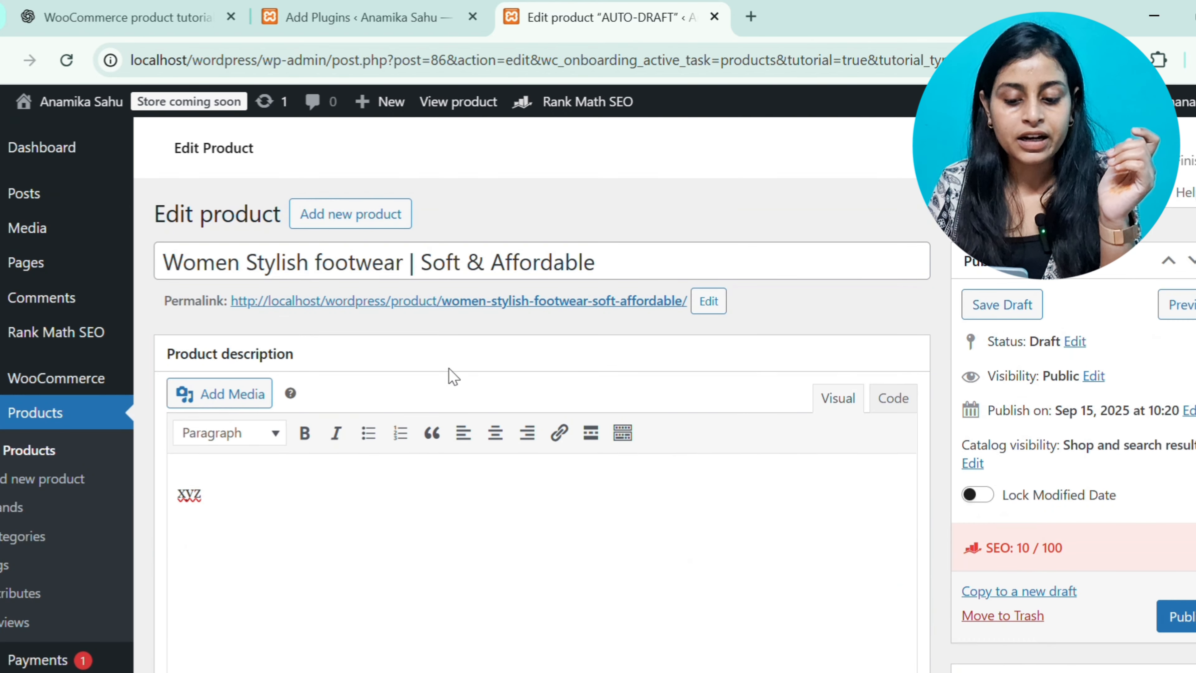
Extend the product description to read "xyz, product material, quality, type of product"
type(", ")
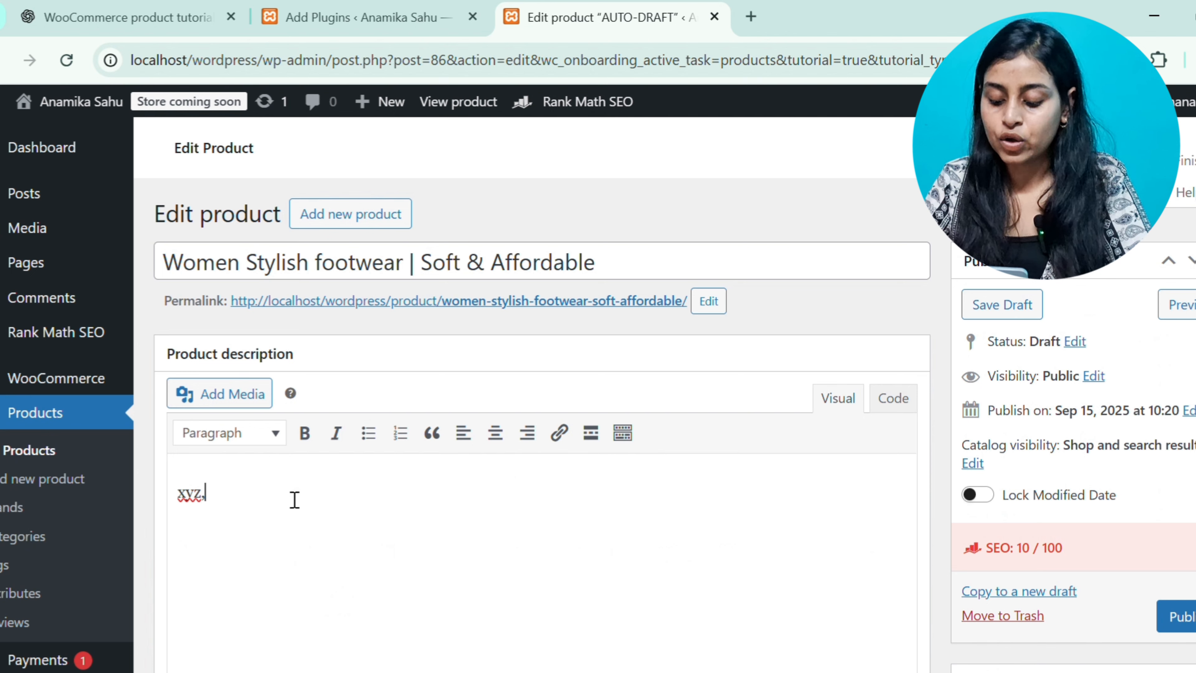
type("pr")
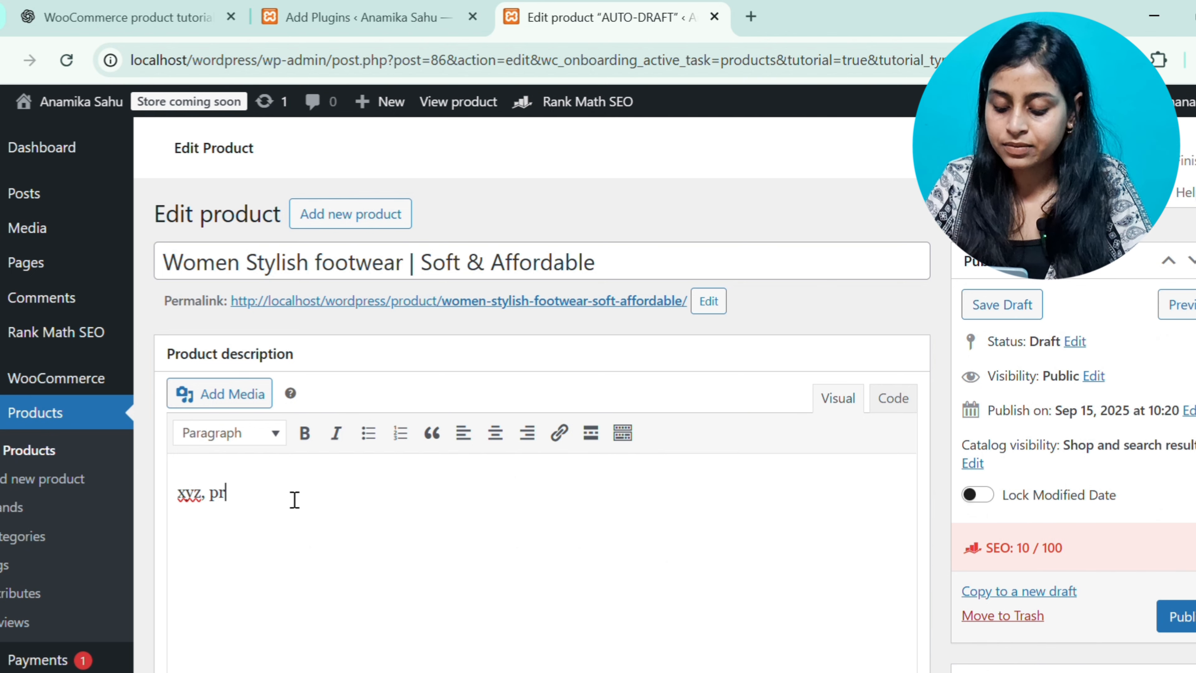
type("oduct")
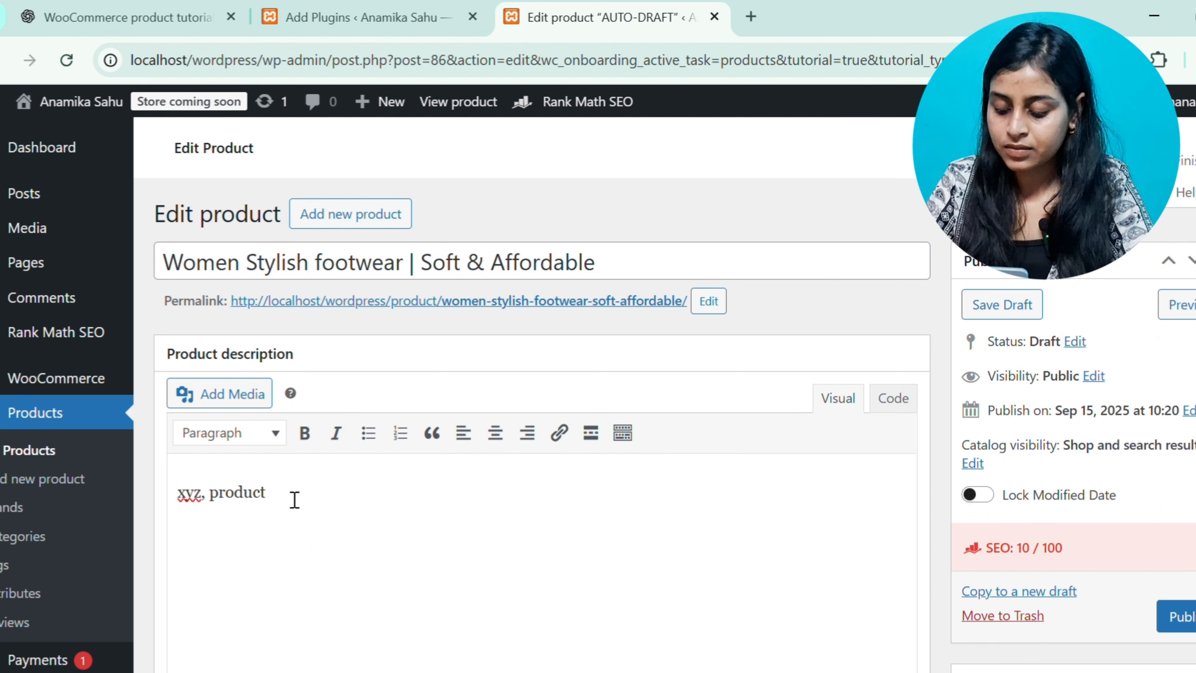
type(" material,")
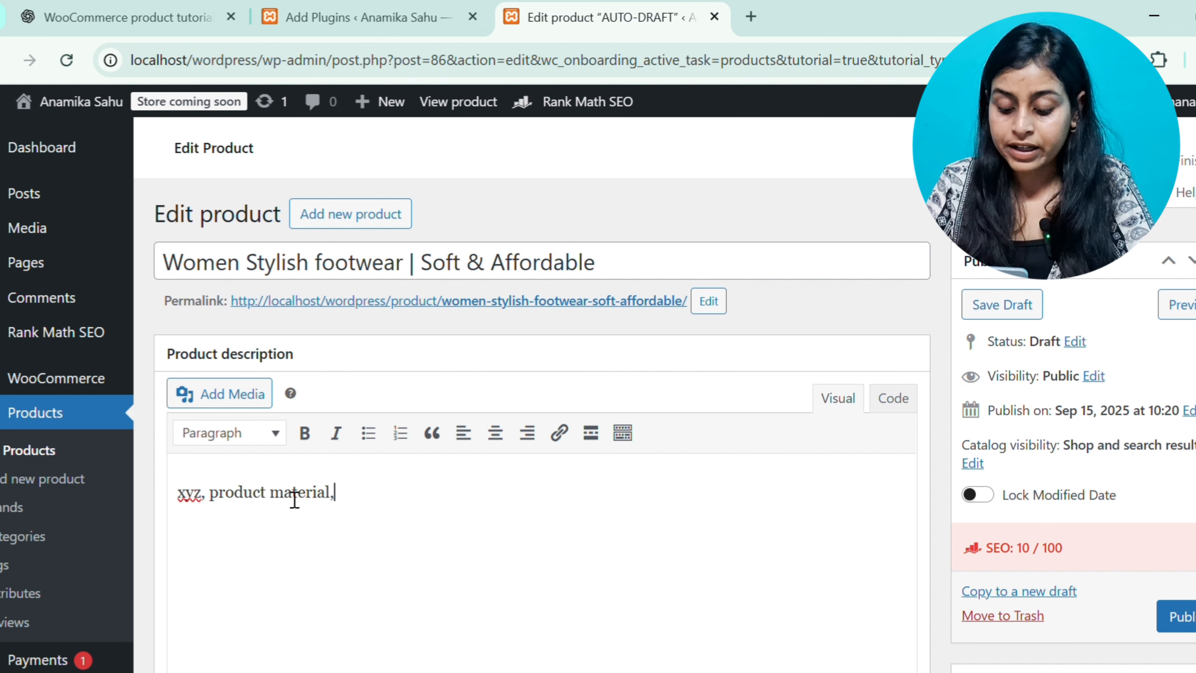
type(" qual")
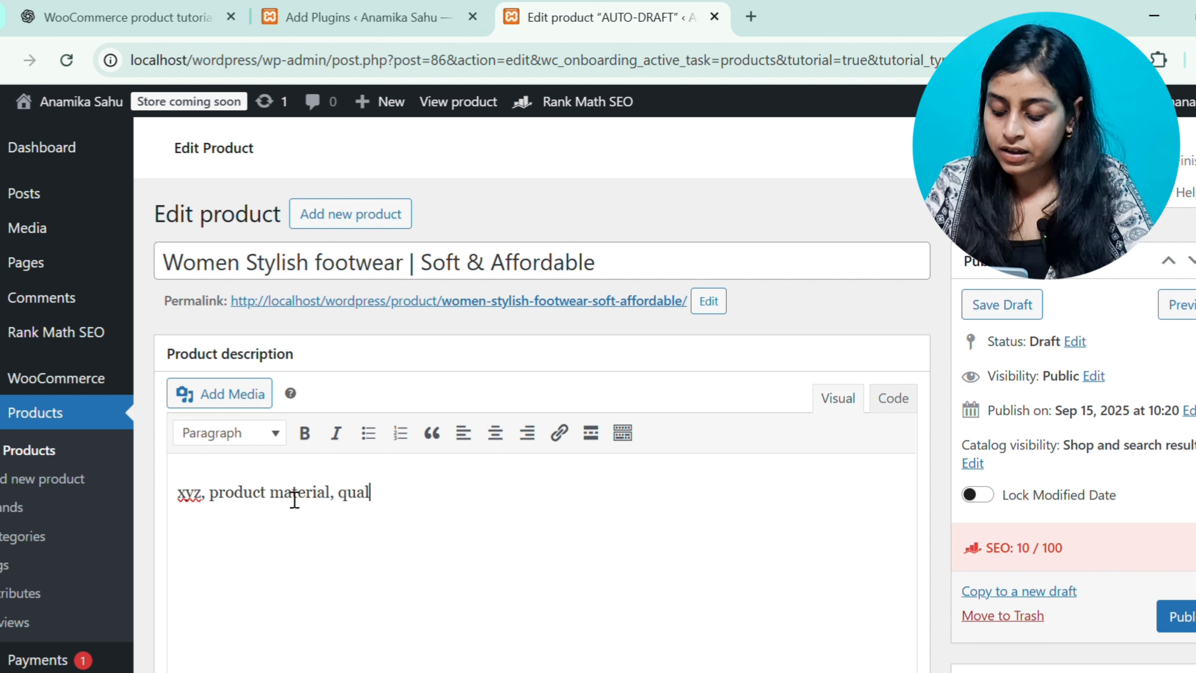
type("ity, ty")
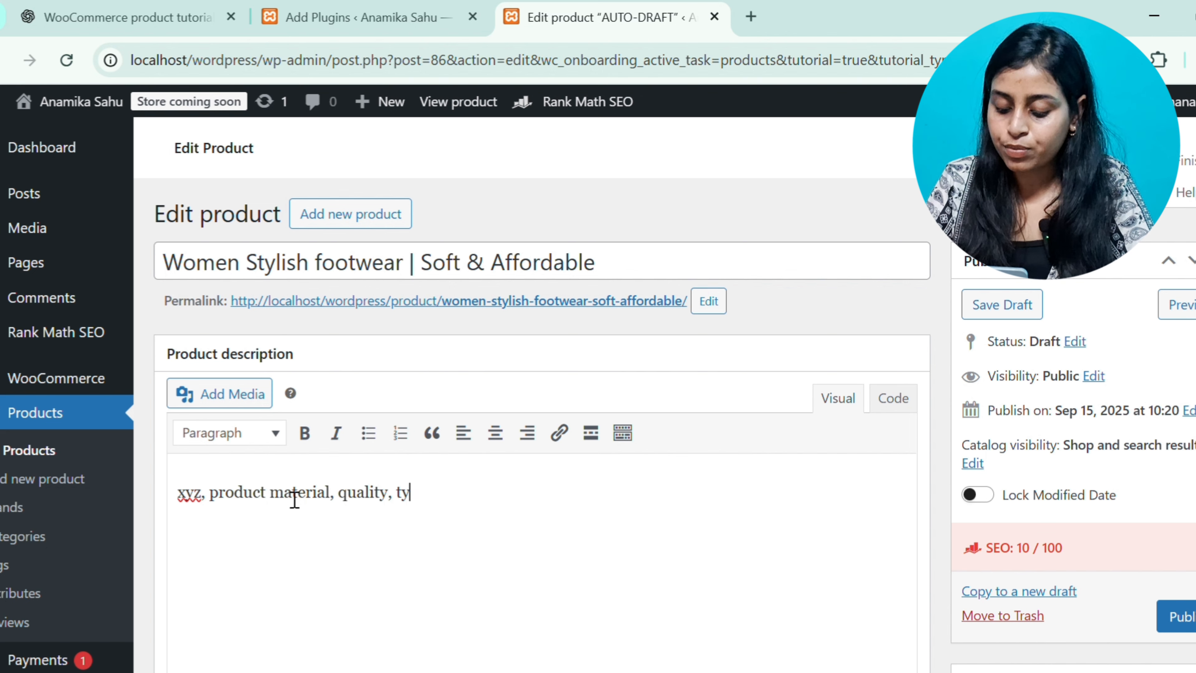
type("pe of pro")
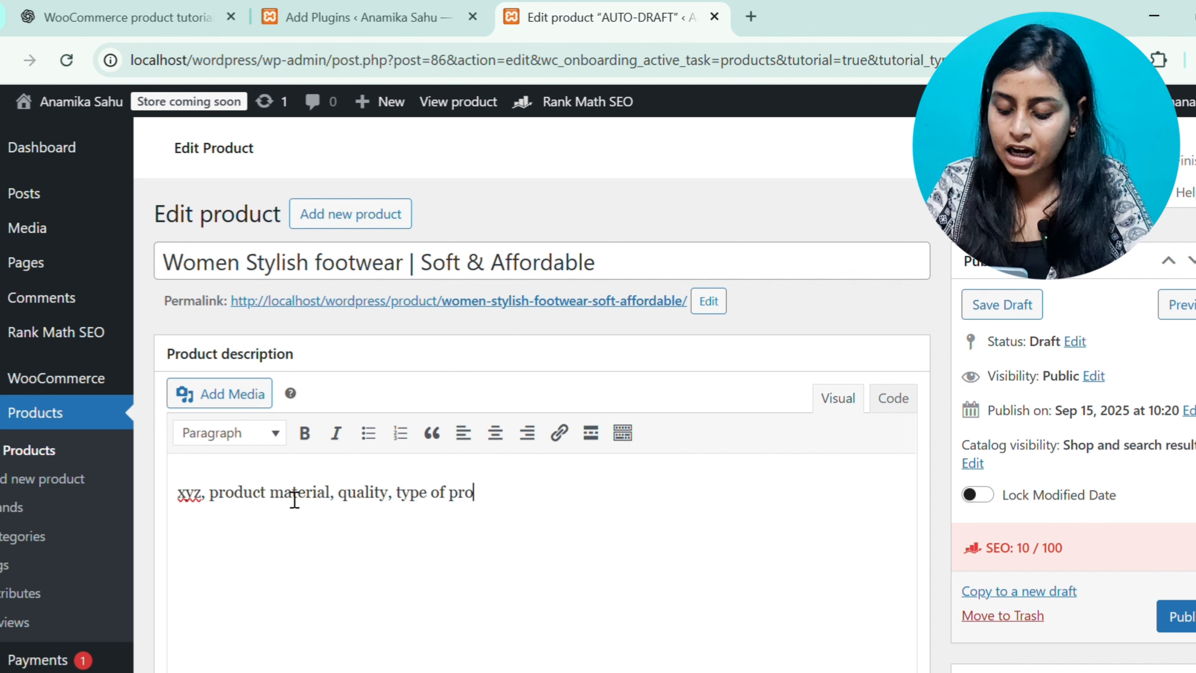
type("duct")
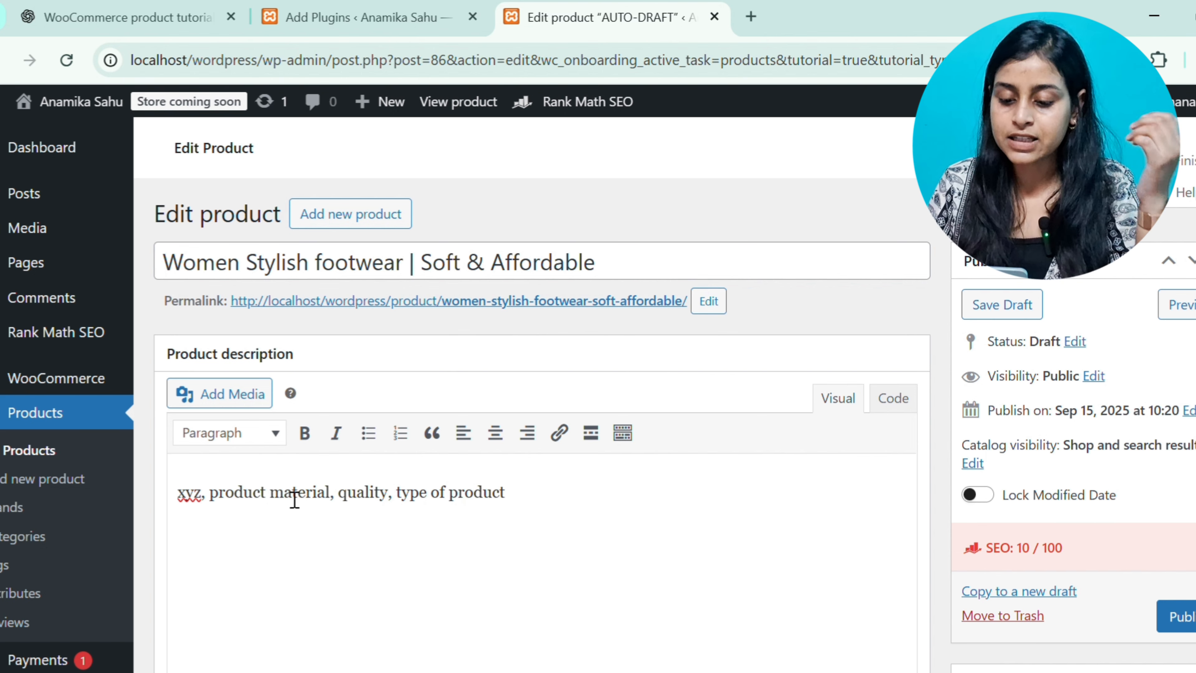
Change the product data type from Simple product to Variable product
scroll(295, 498, "down", 5)
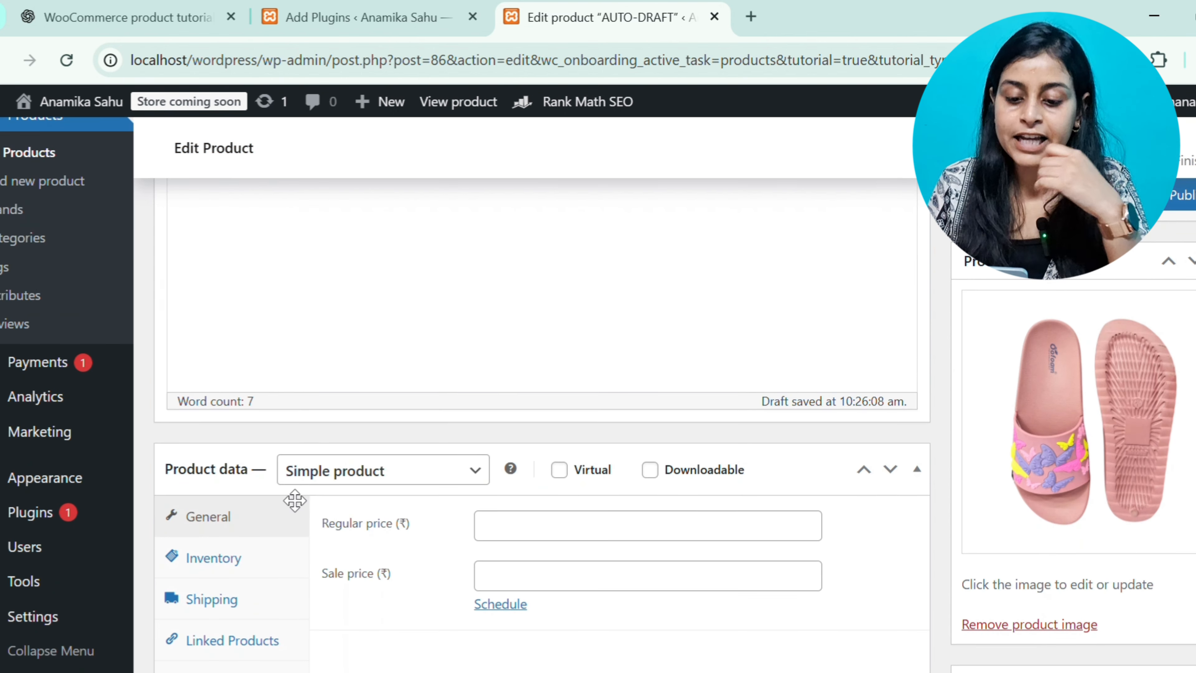
scroll(294, 500, "down", 1)
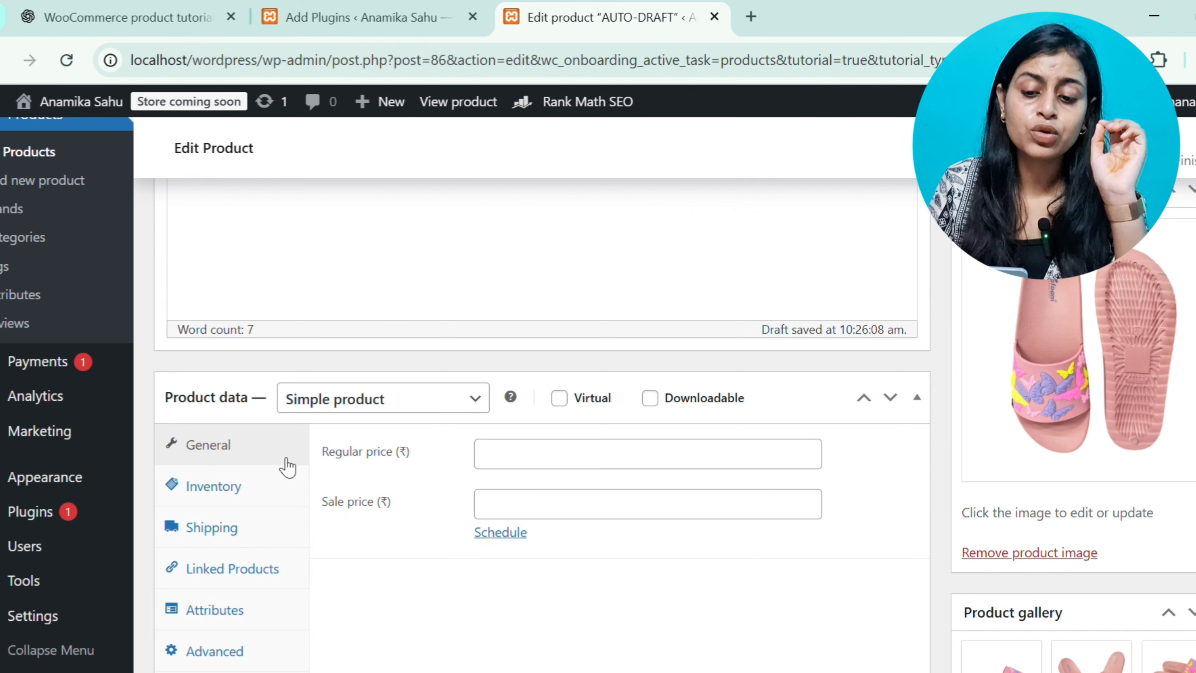
scroll(428, 445, "down", 2)
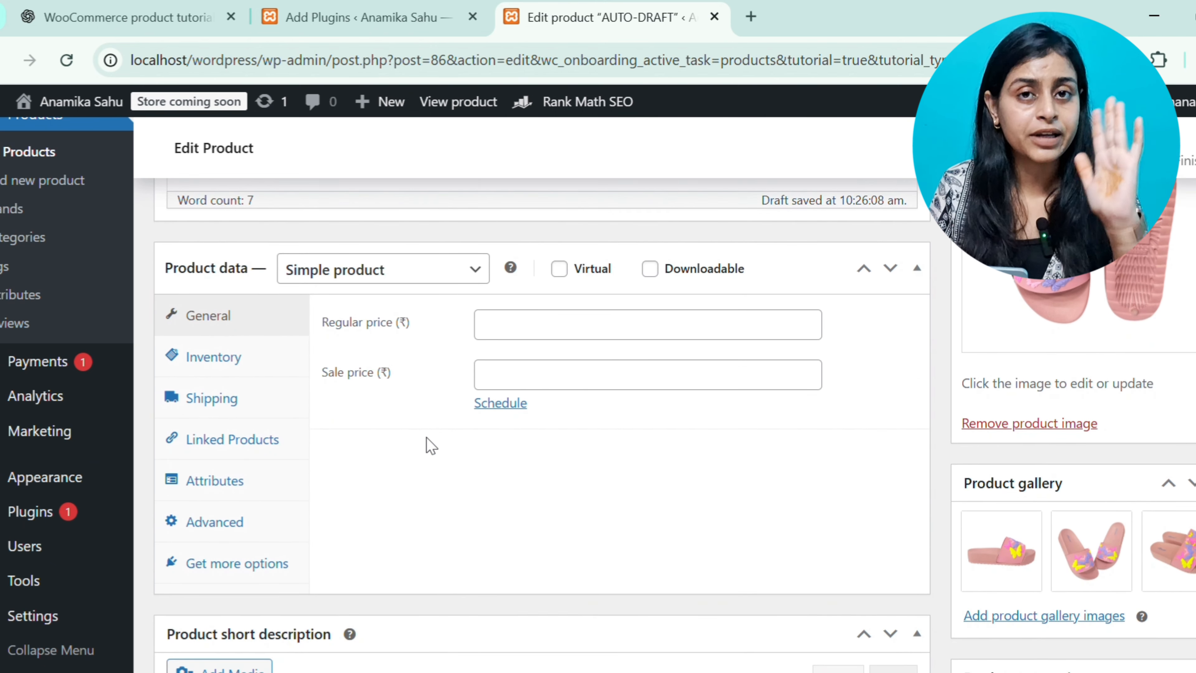
scroll(432, 446, "up", 1)
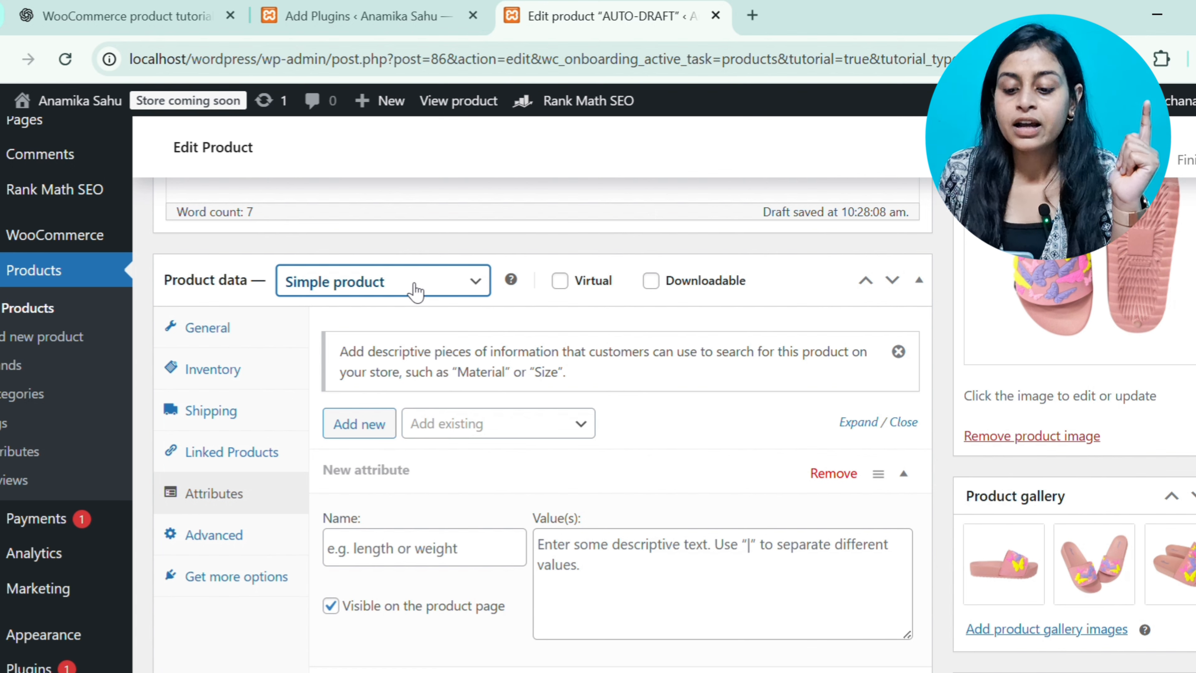
key("v")
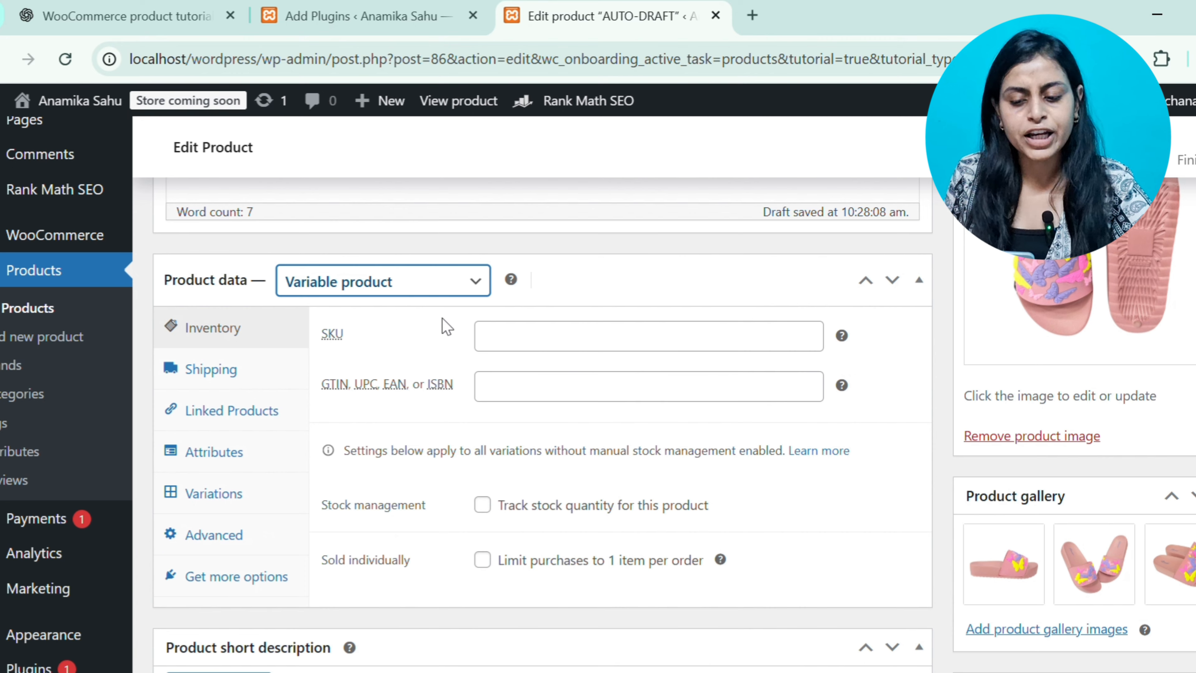
Browse the Shipping, Linked Products and Attributes sections of the product data
scroll(442, 318, "down", 2)
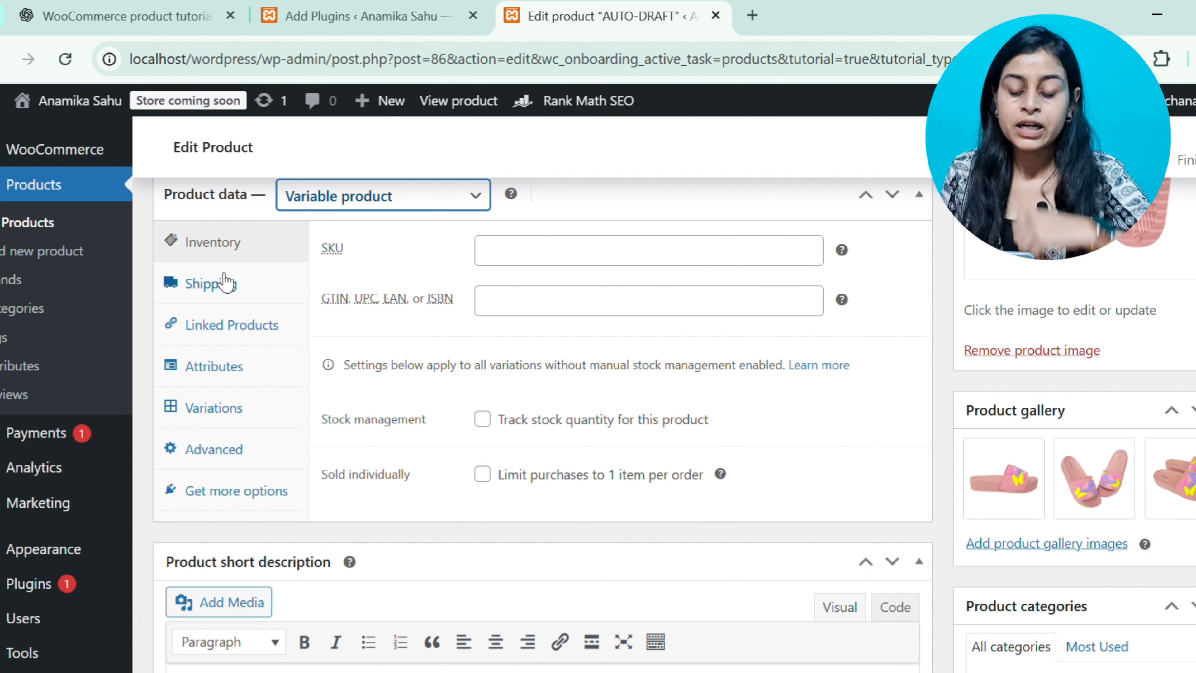
left_click(225, 283)
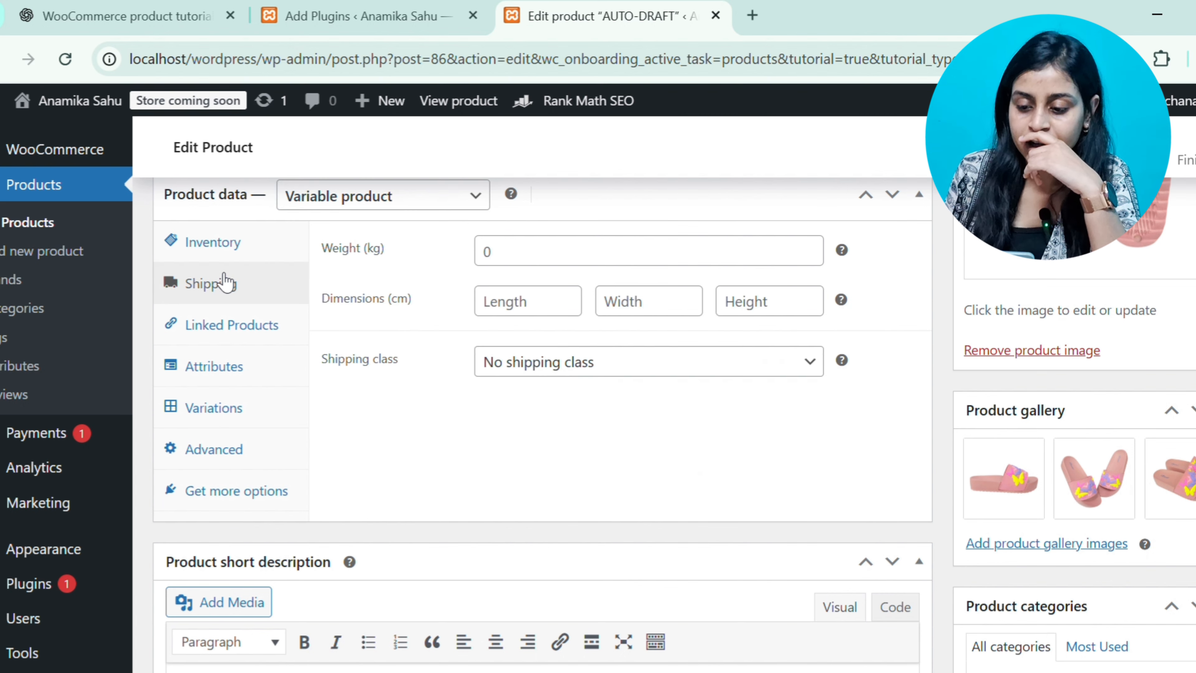
left_click(518, 370)
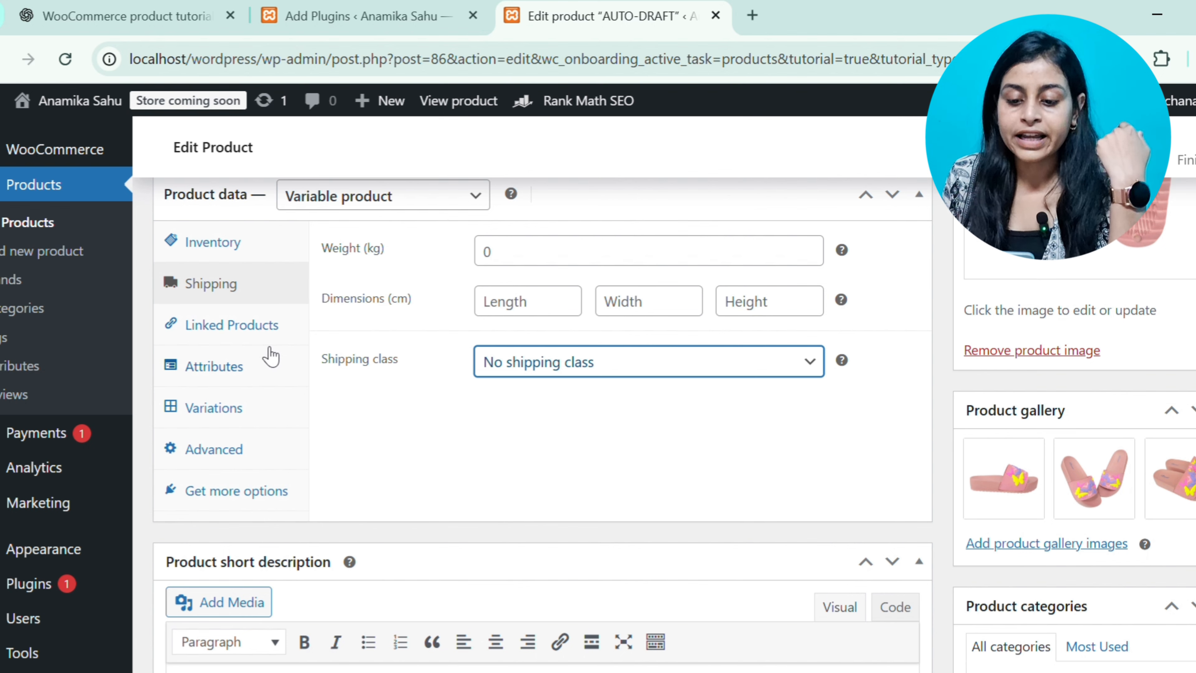
left_click(263, 340)
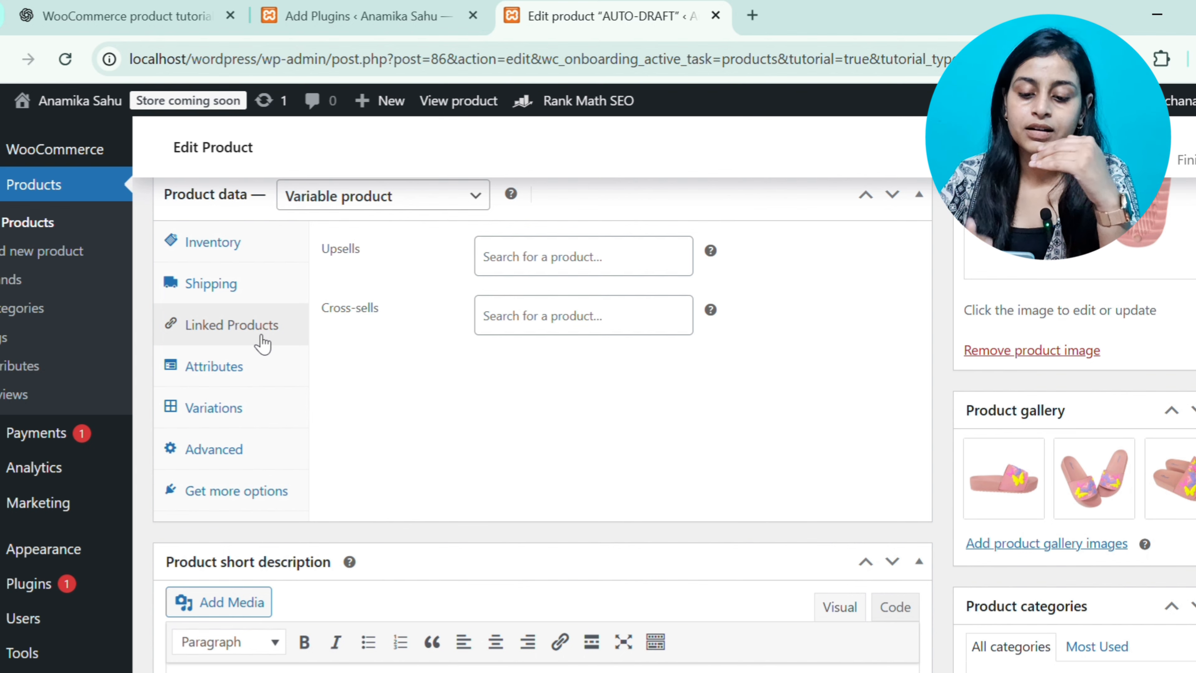
left_click(573, 284)
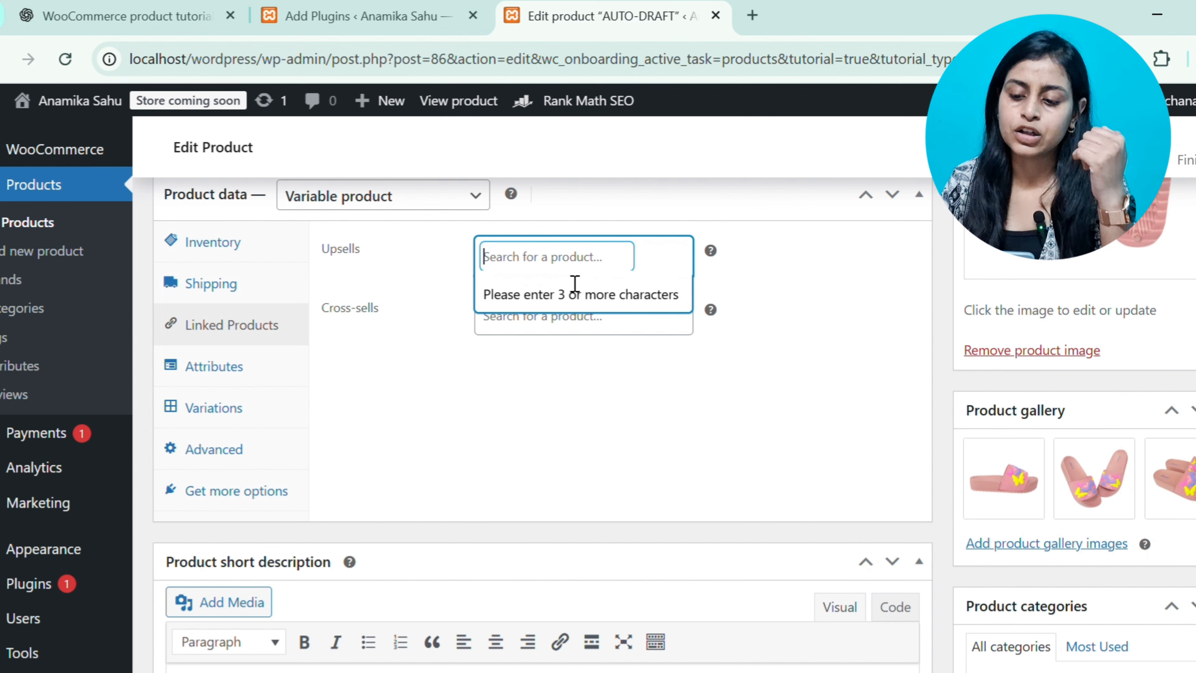
left_click(539, 410)
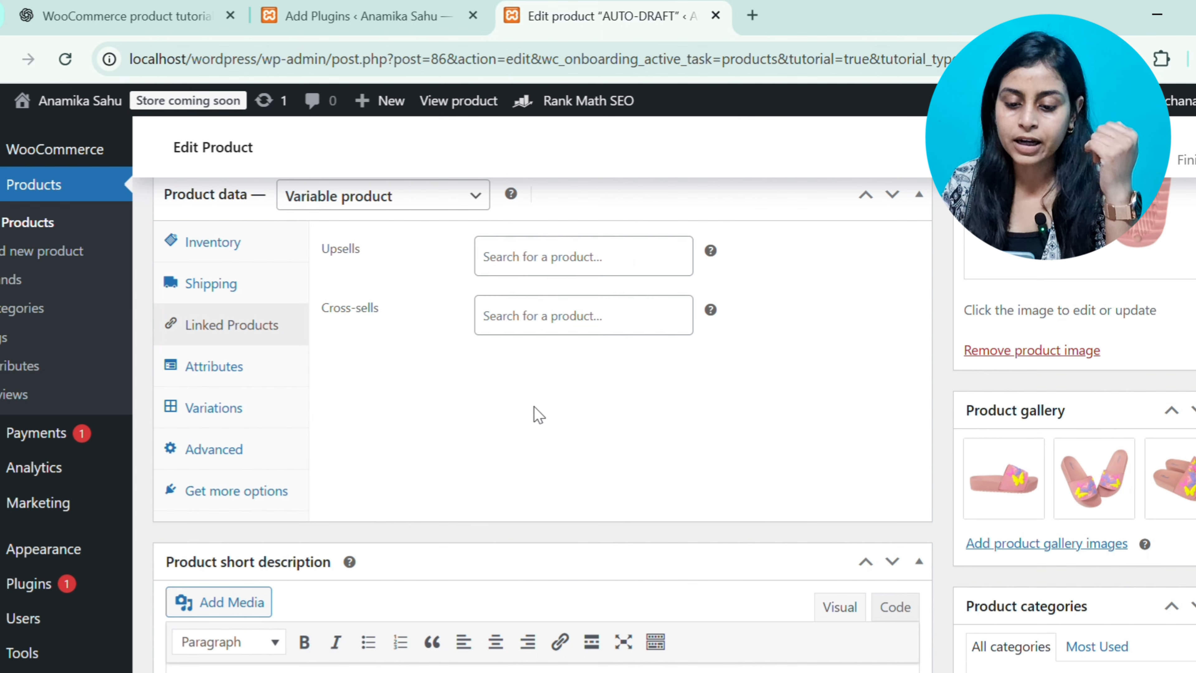
left_click(209, 370)
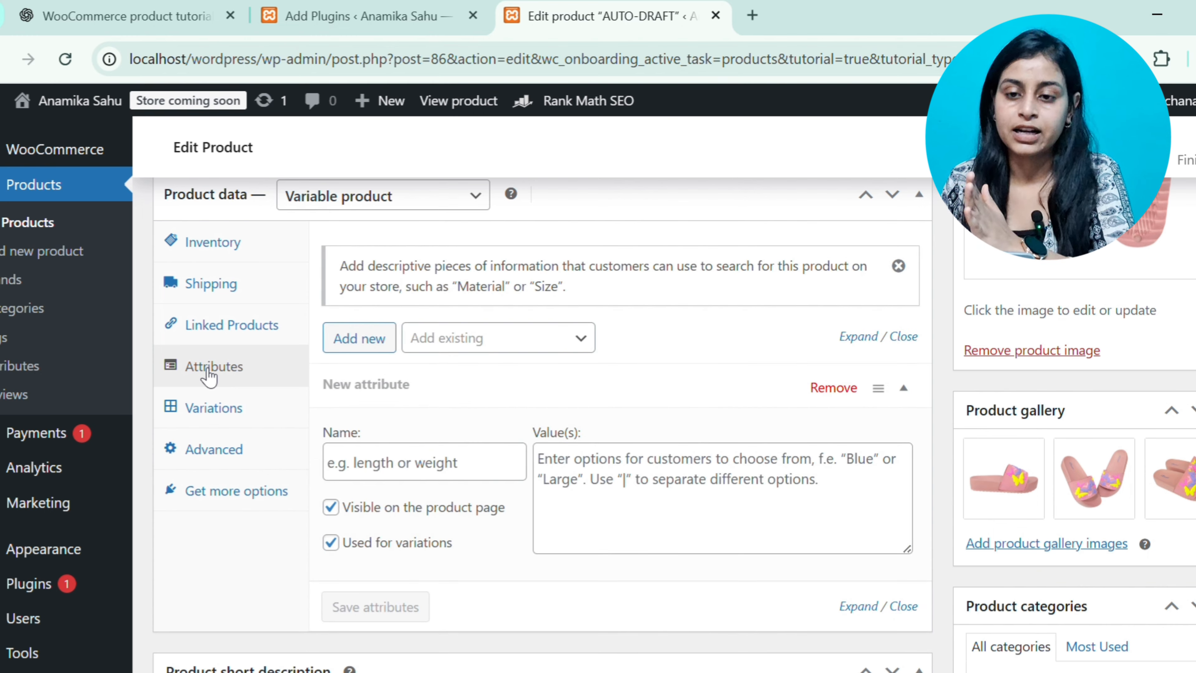
Open the list of existing attributes that can be added to the product
left_click(453, 340)
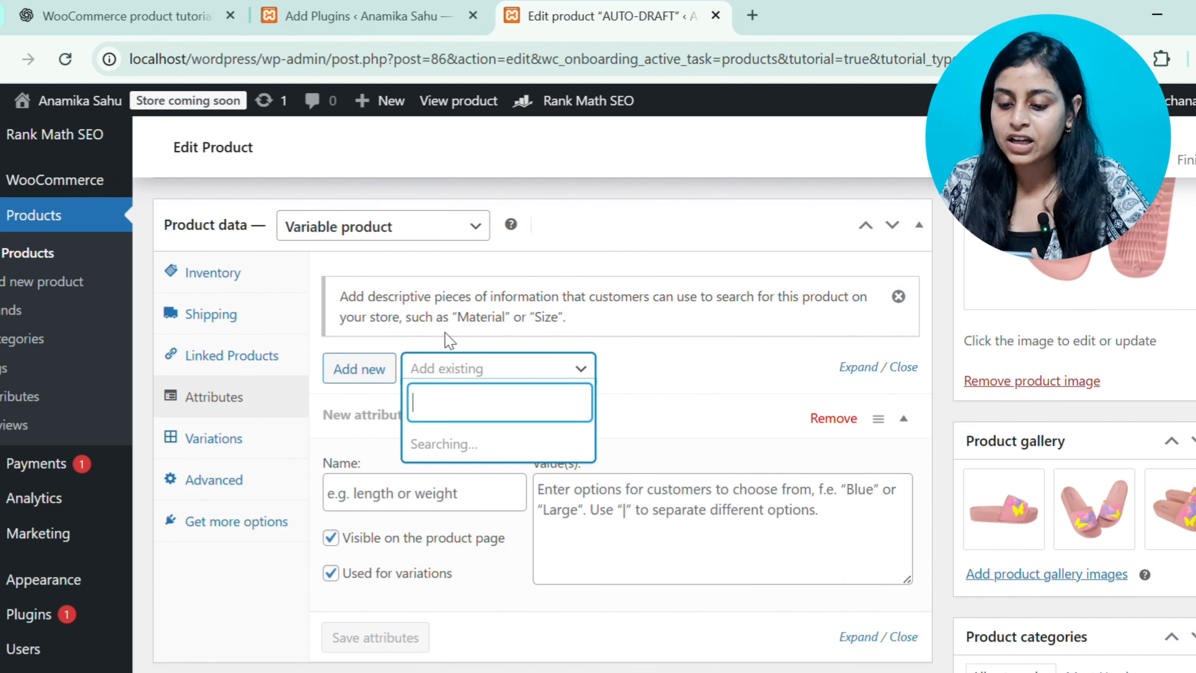
scroll(445, 332, "up", 1)
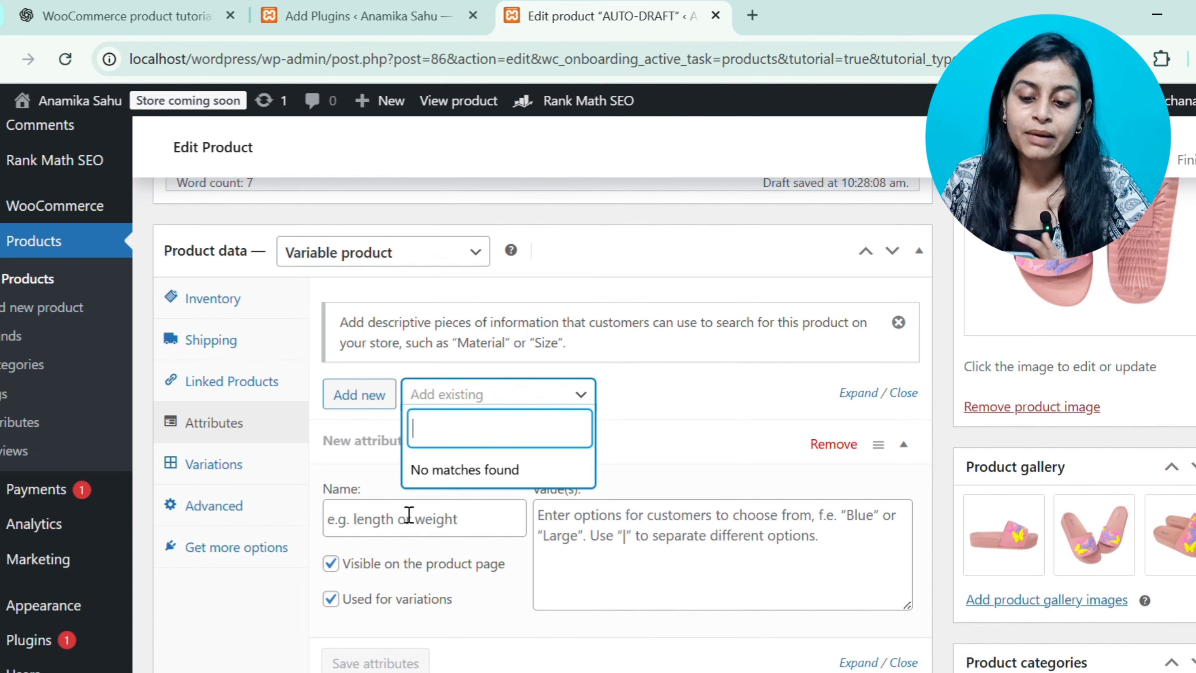
scroll(409, 514, "down", 1)
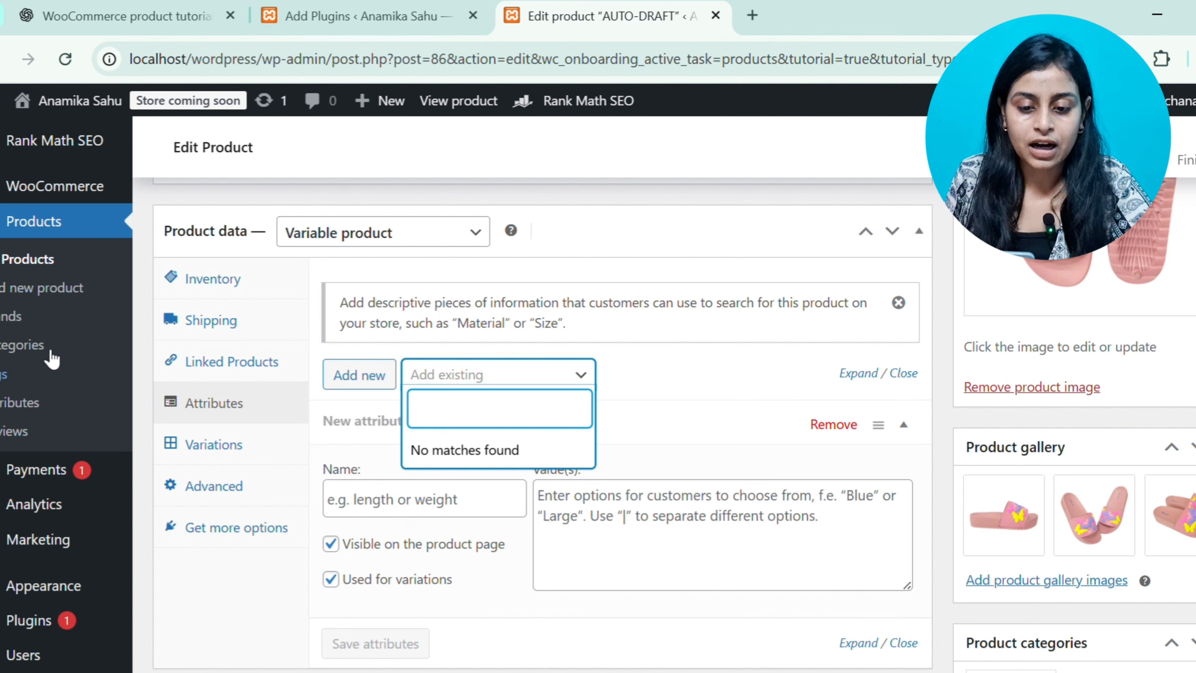
right_click(31, 404)
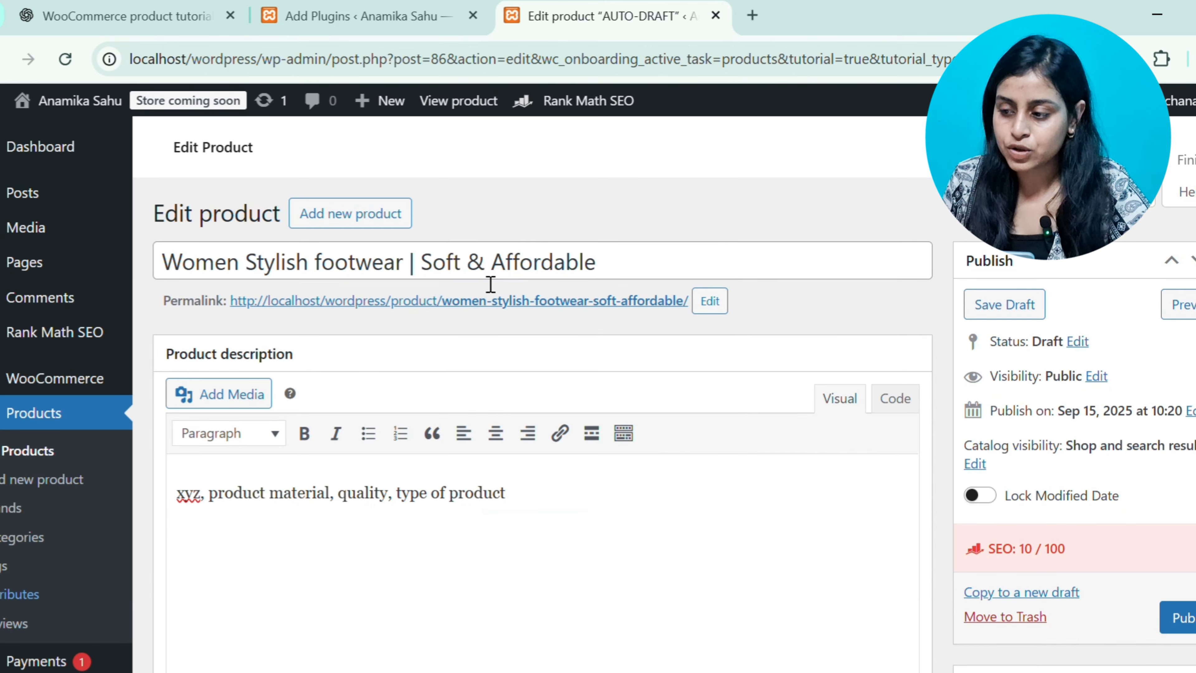
Save the product as a draft and open the product Attributes page
left_click(1032, 306)
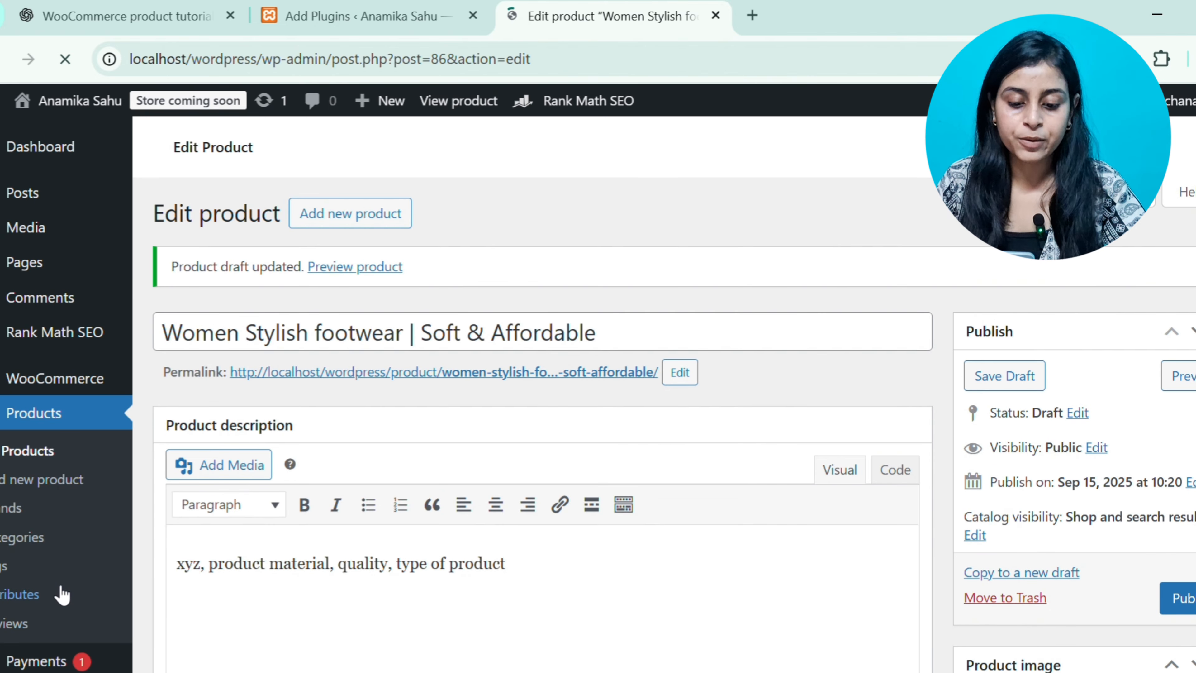
left_click(62, 594)
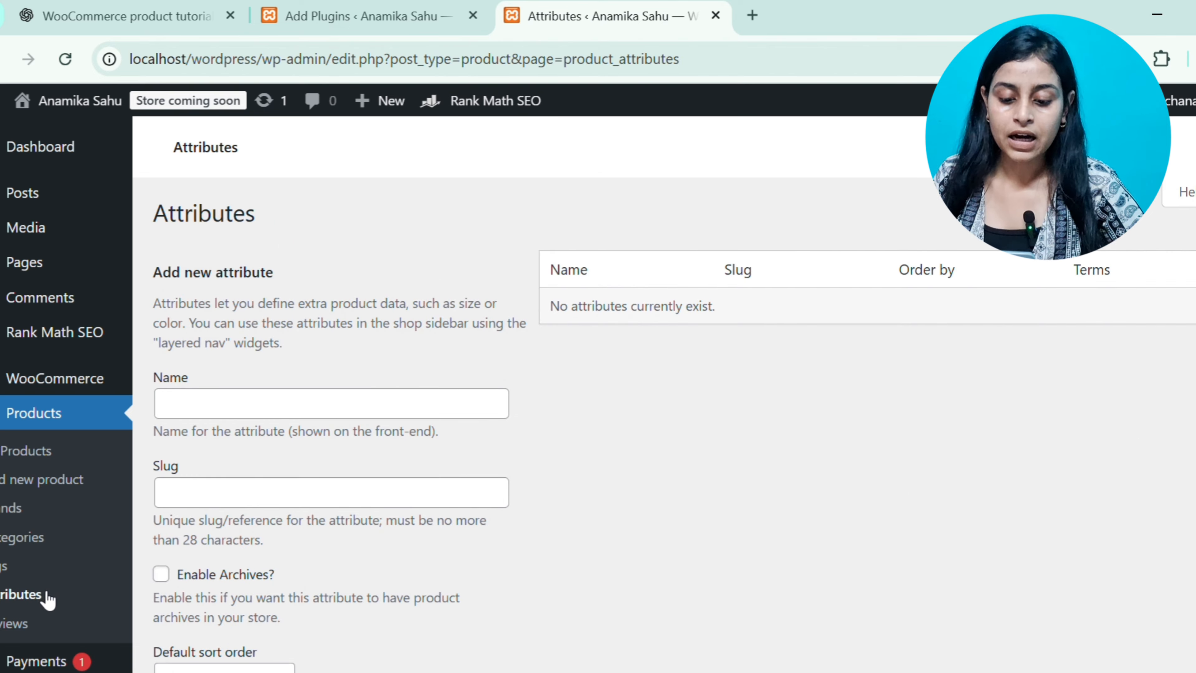
Add a new global attribute named "Size" with the slug "size"
scroll(454, 529, "down", 3)
scroll(452, 528, "up", 2)
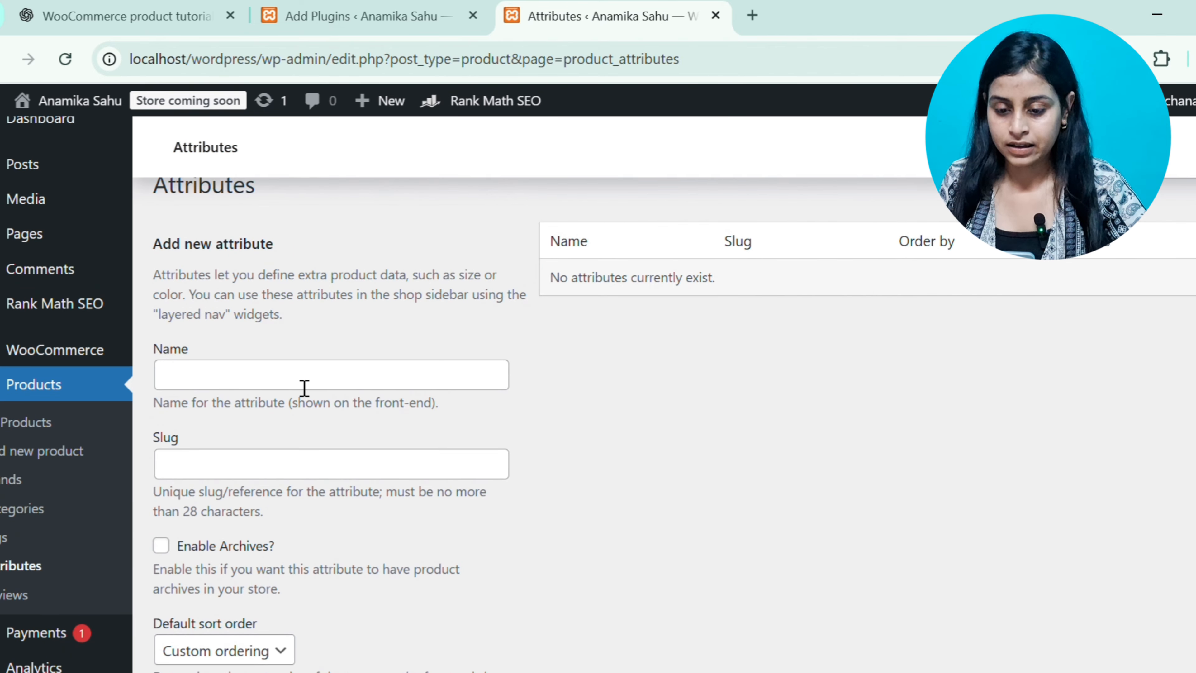
left_click(305, 386)
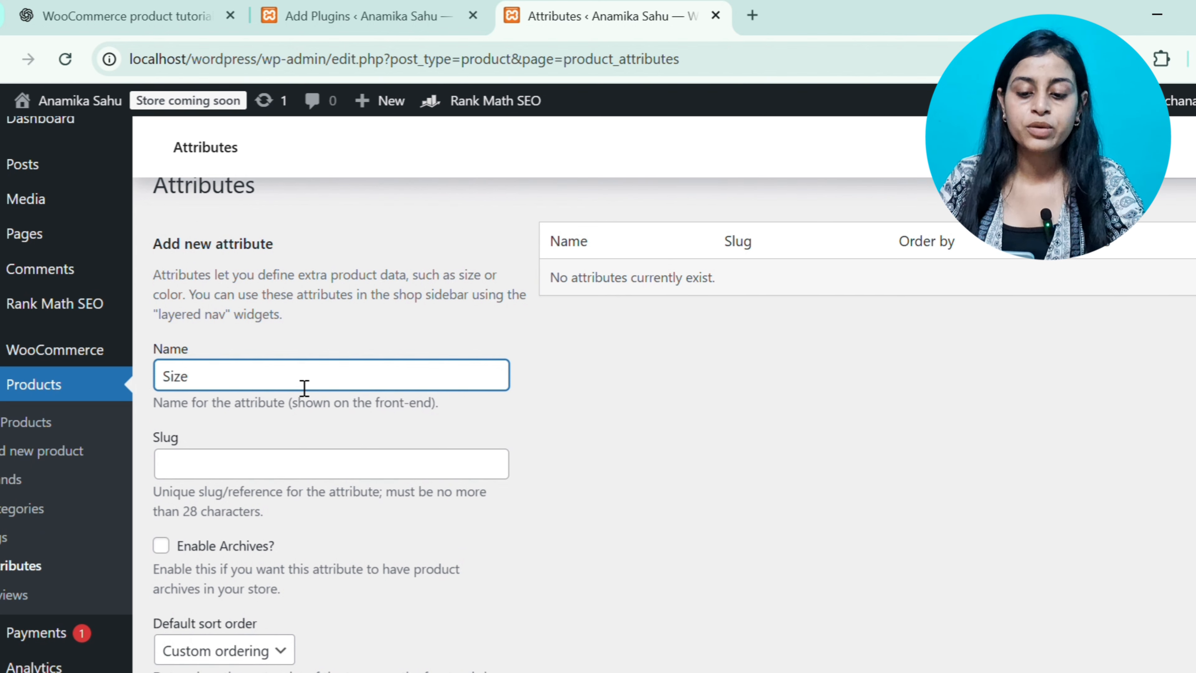
key("Tab")
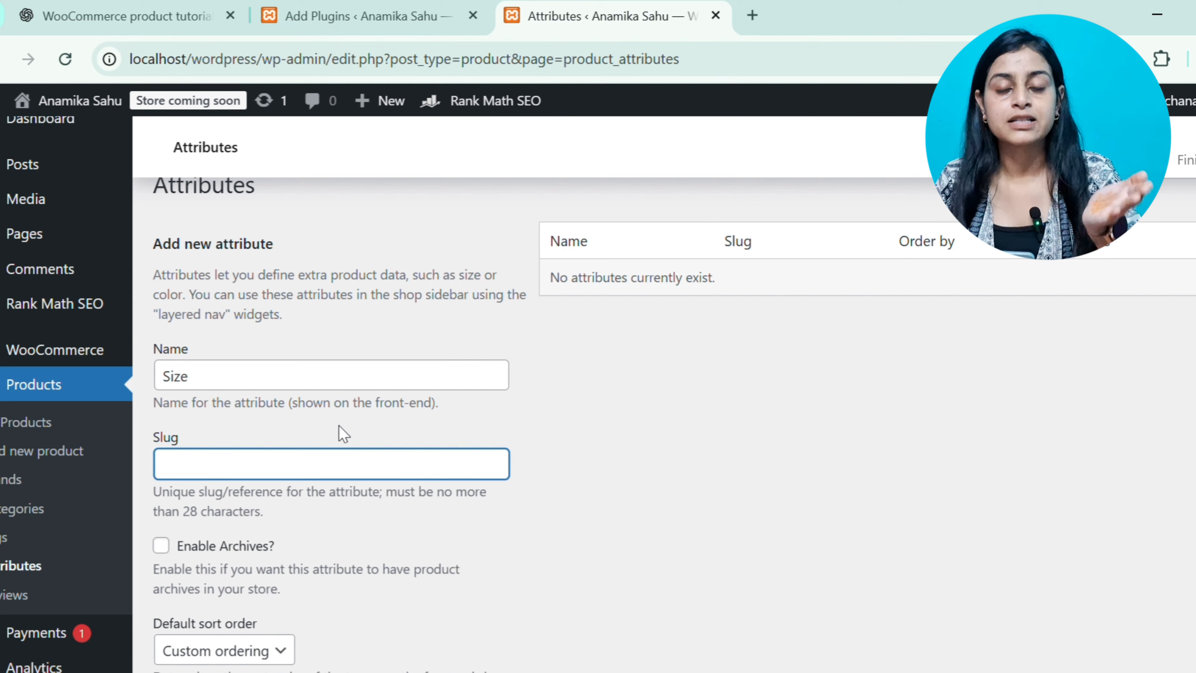
scroll(343, 433, "down", 5)
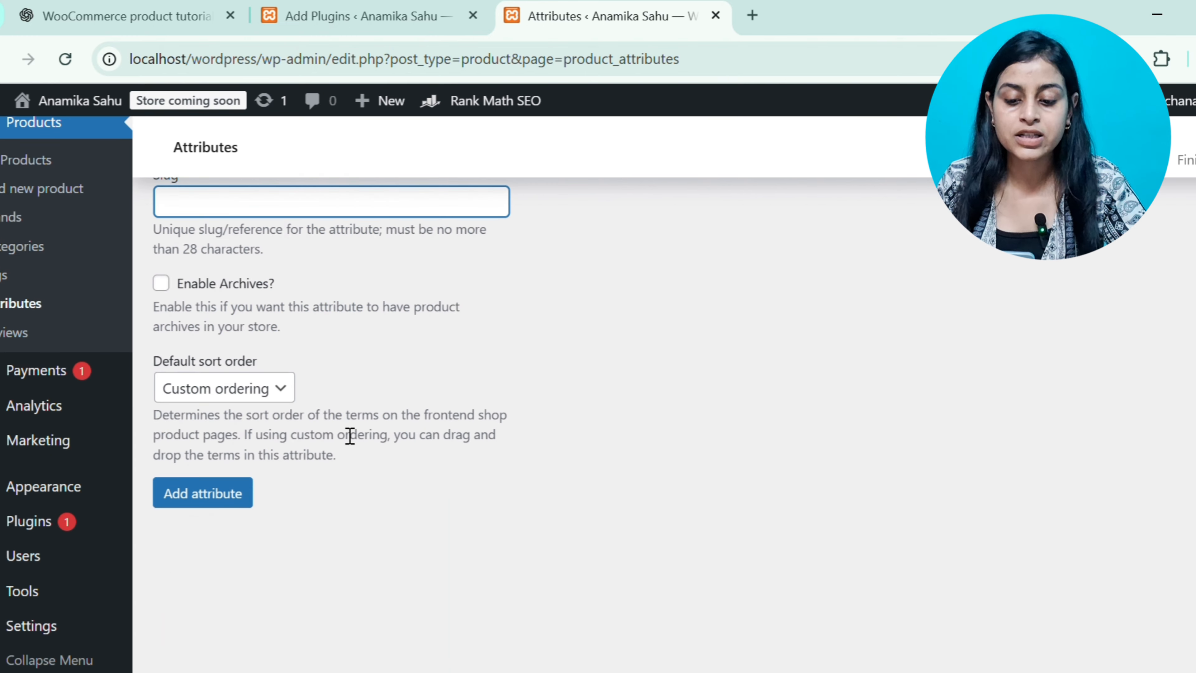
scroll(381, 417, "up", 5)
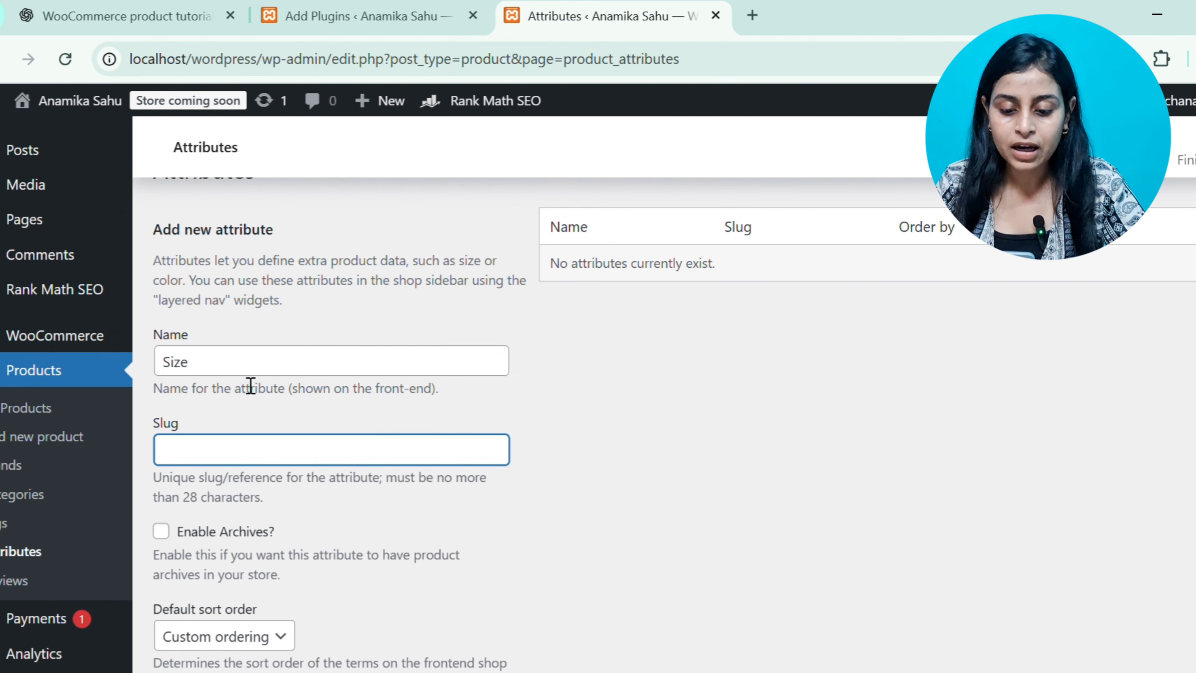
type("si")
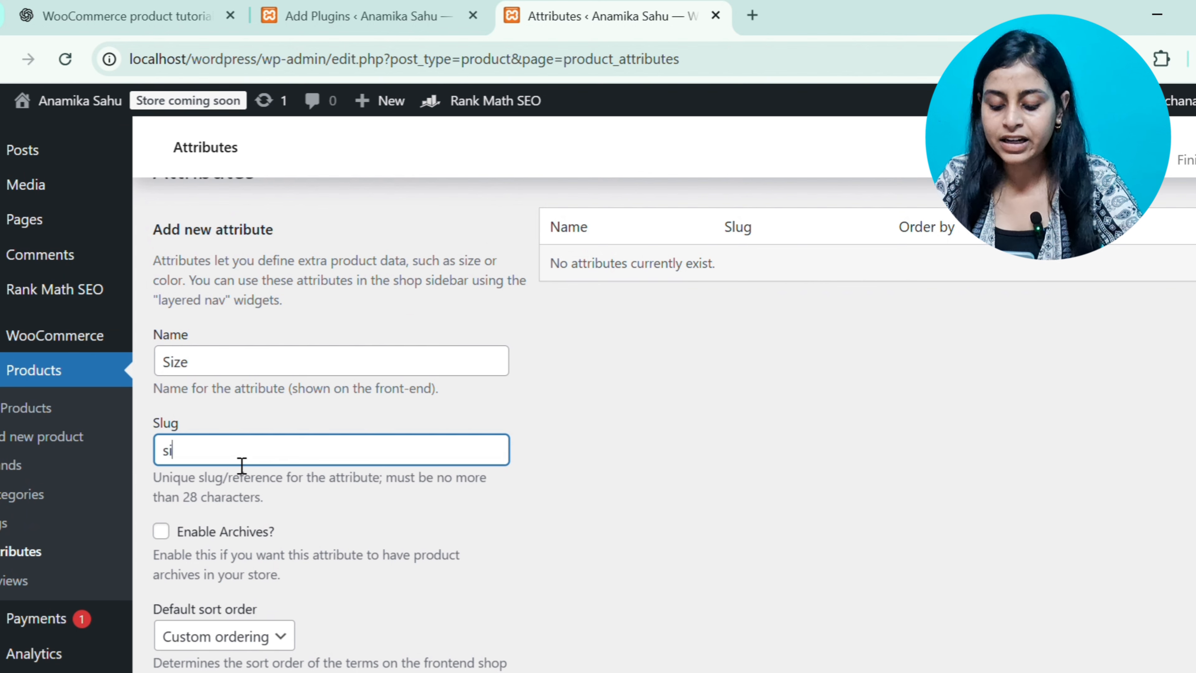
type("ze")
left_click(643, 494)
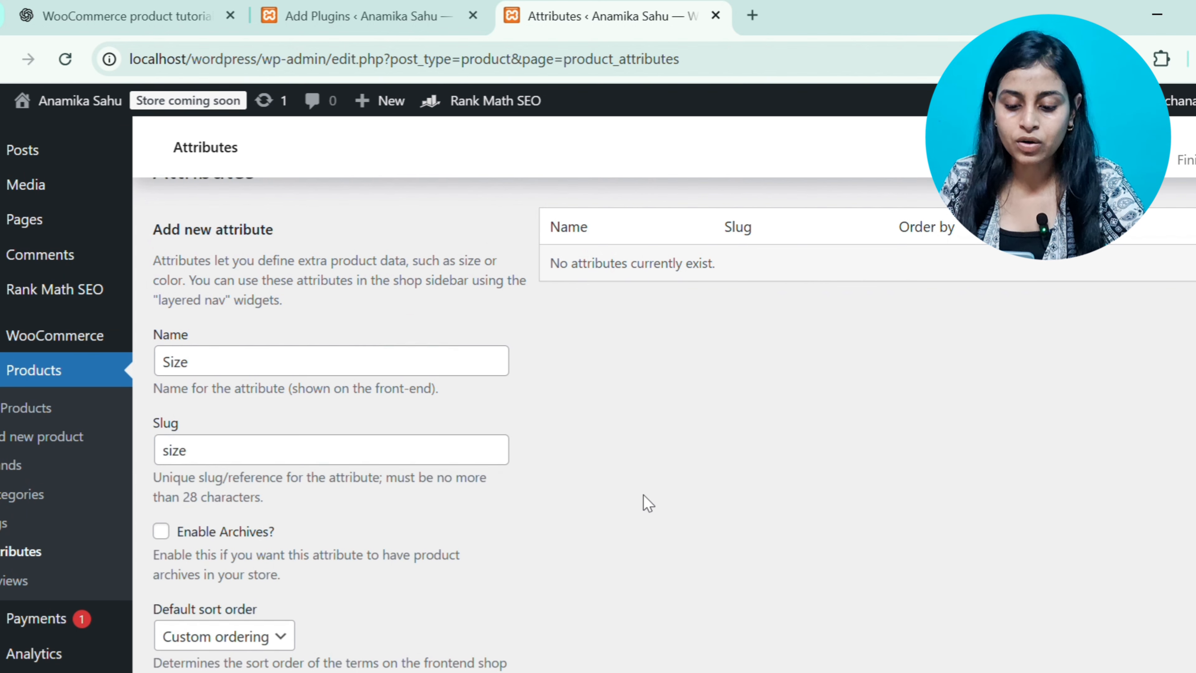
scroll(643, 495, "down", 4)
mouse_move(44, 539)
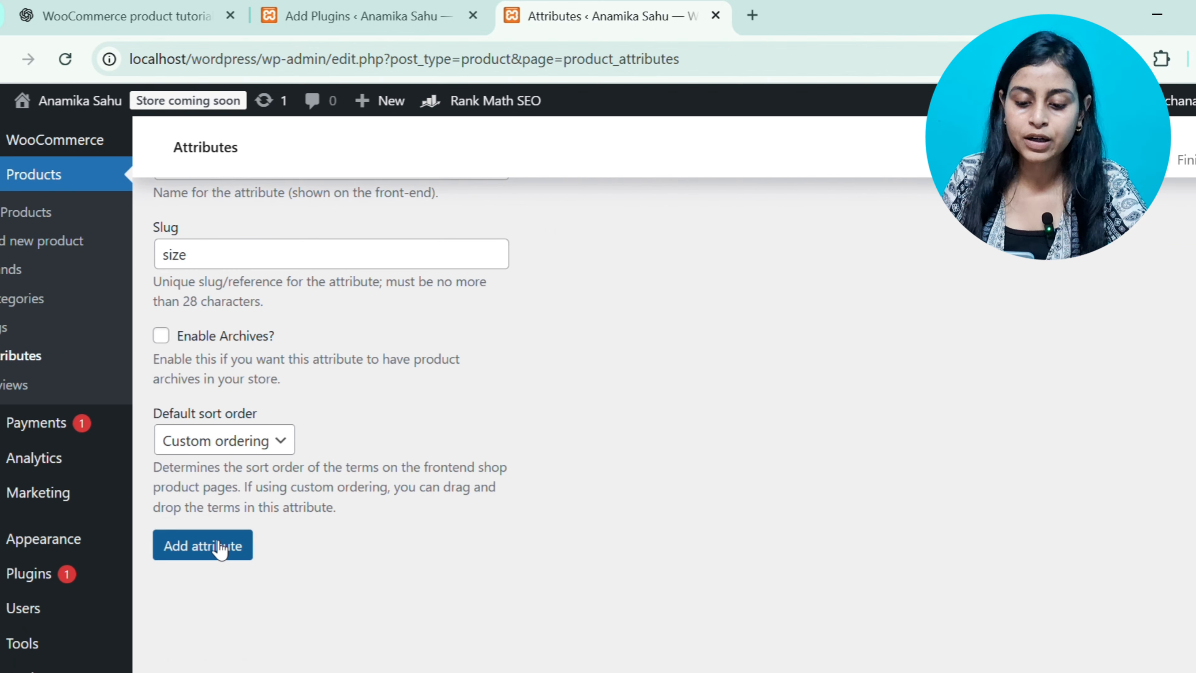
left_click(219, 548)
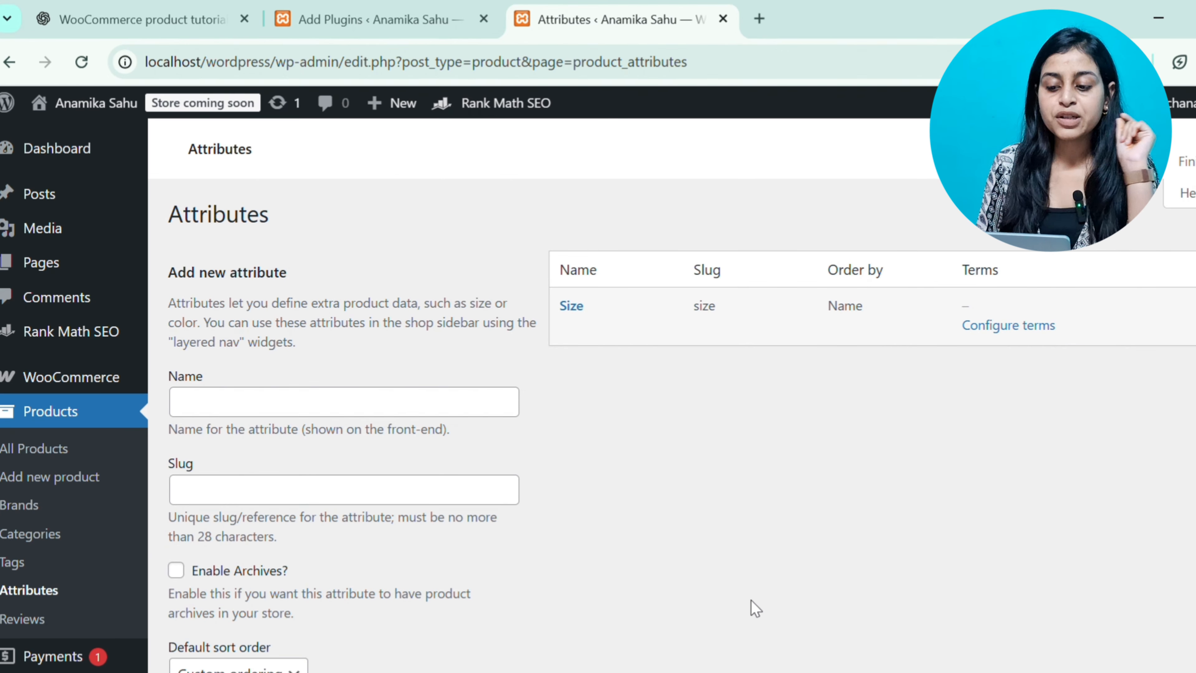
Open the Size attribute's terms and add a new size term named 6
mouse_move(609, 311)
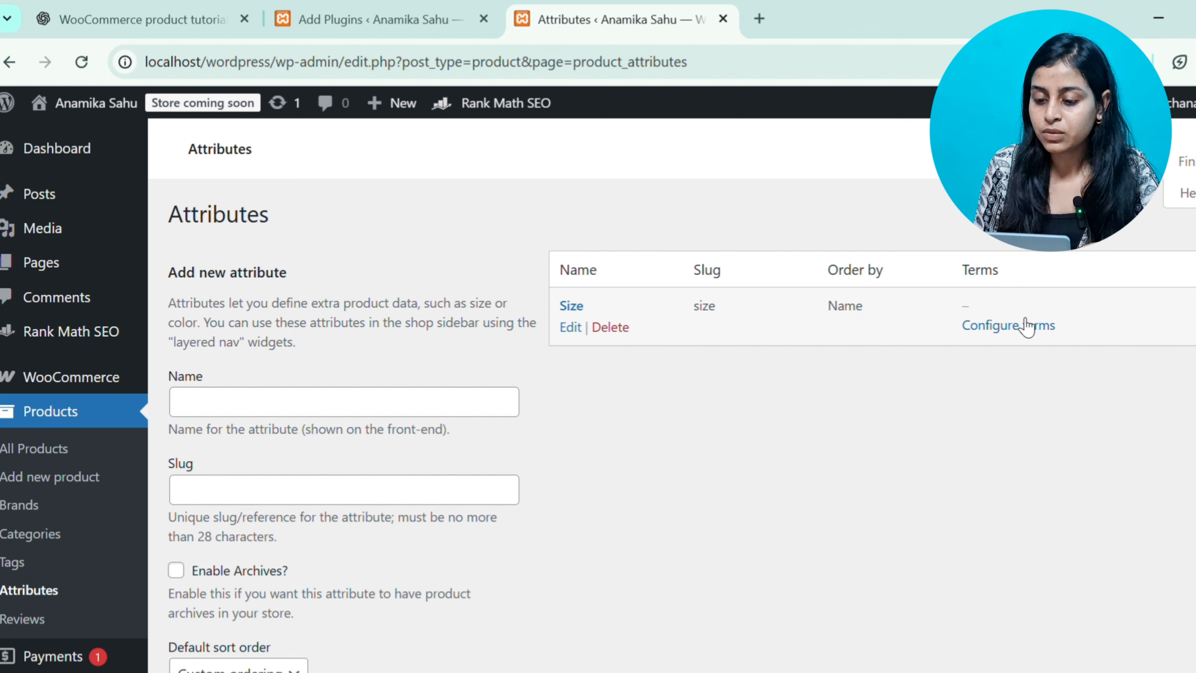
left_click(1005, 326)
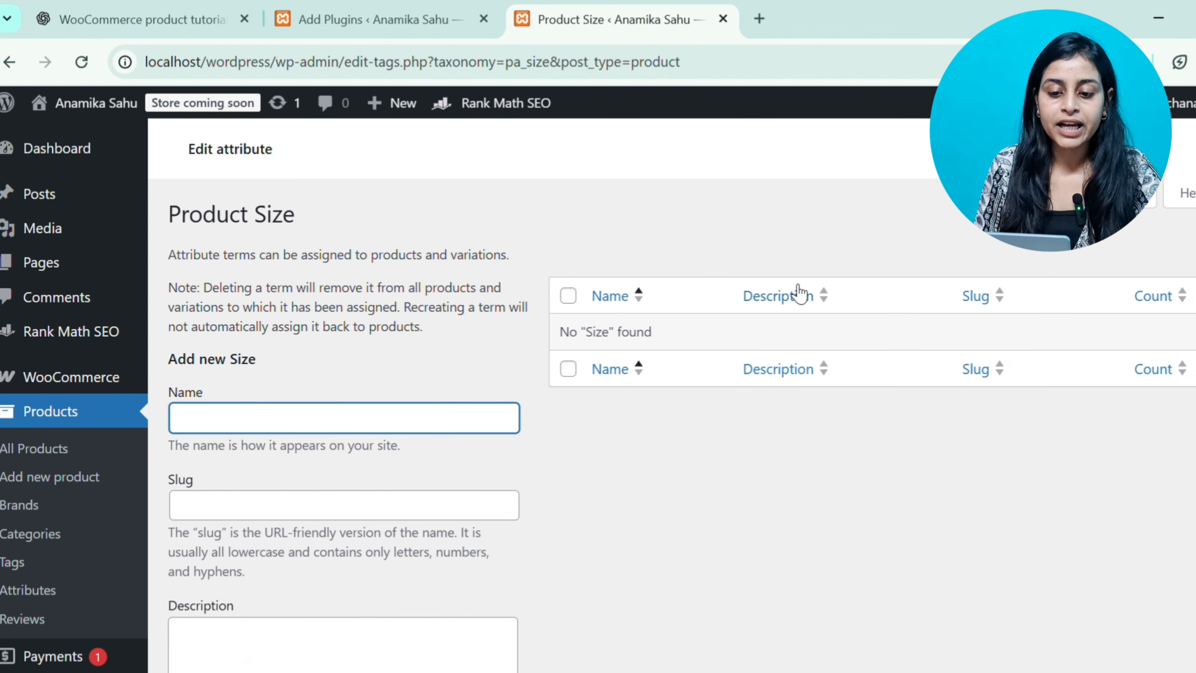
left_click(353, 420)
scroll(354, 421, "down", 1)
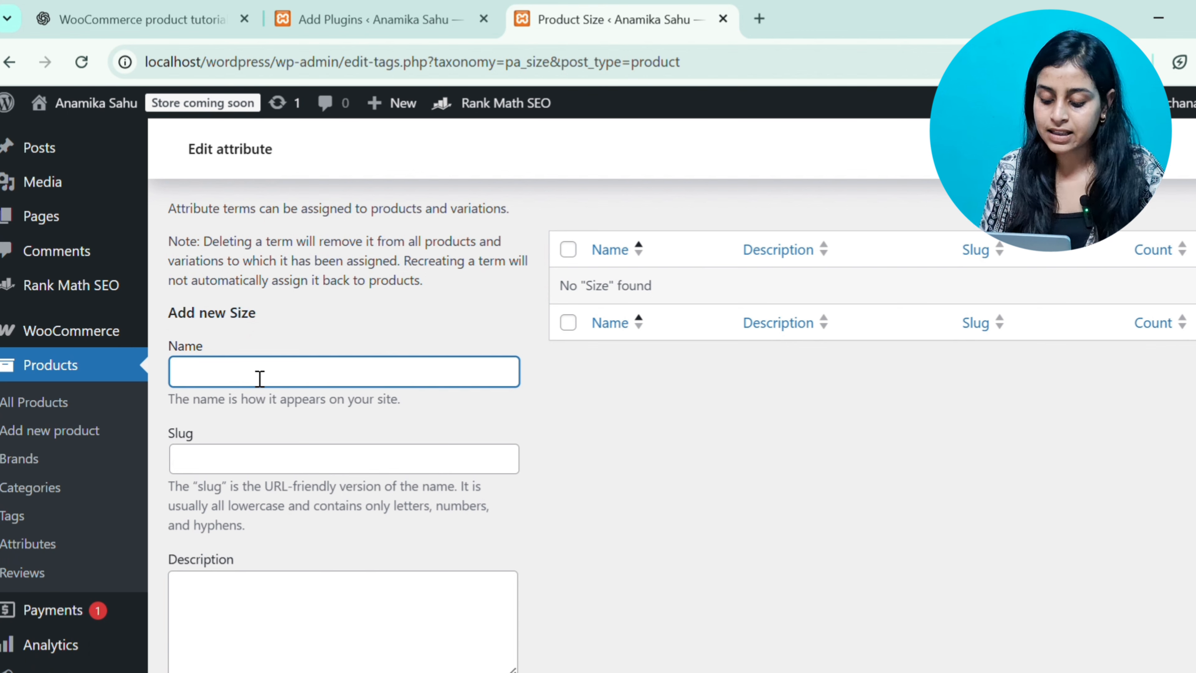
type("6")
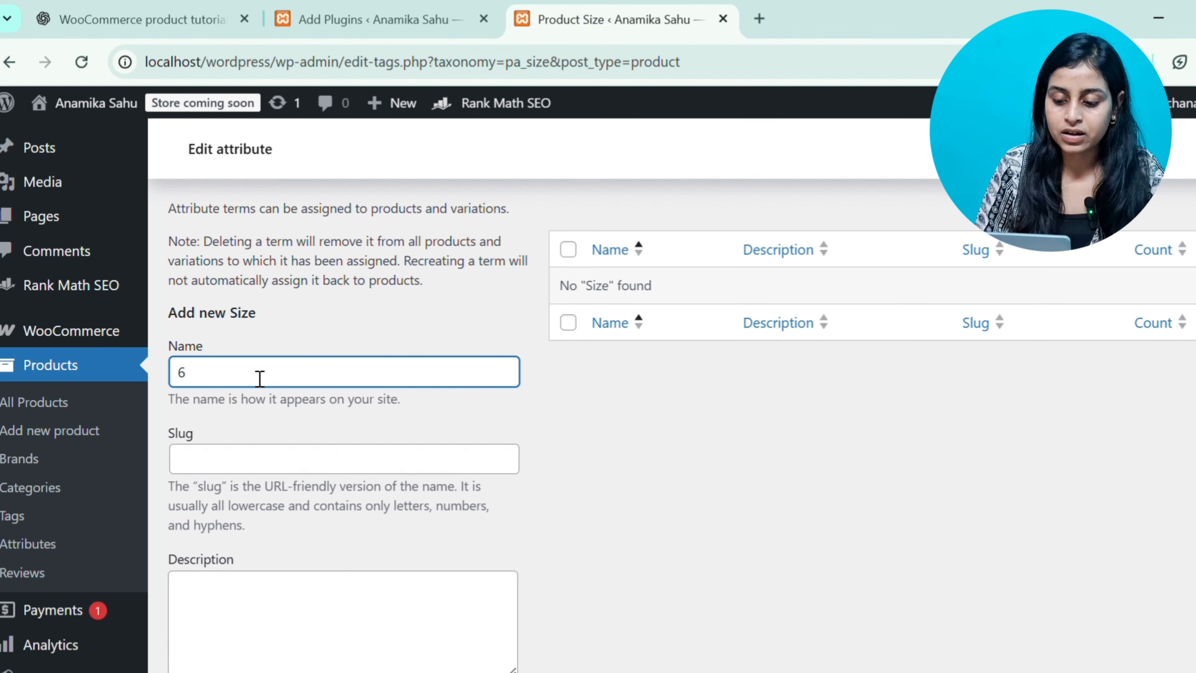
scroll(645, 516, "down", 5)
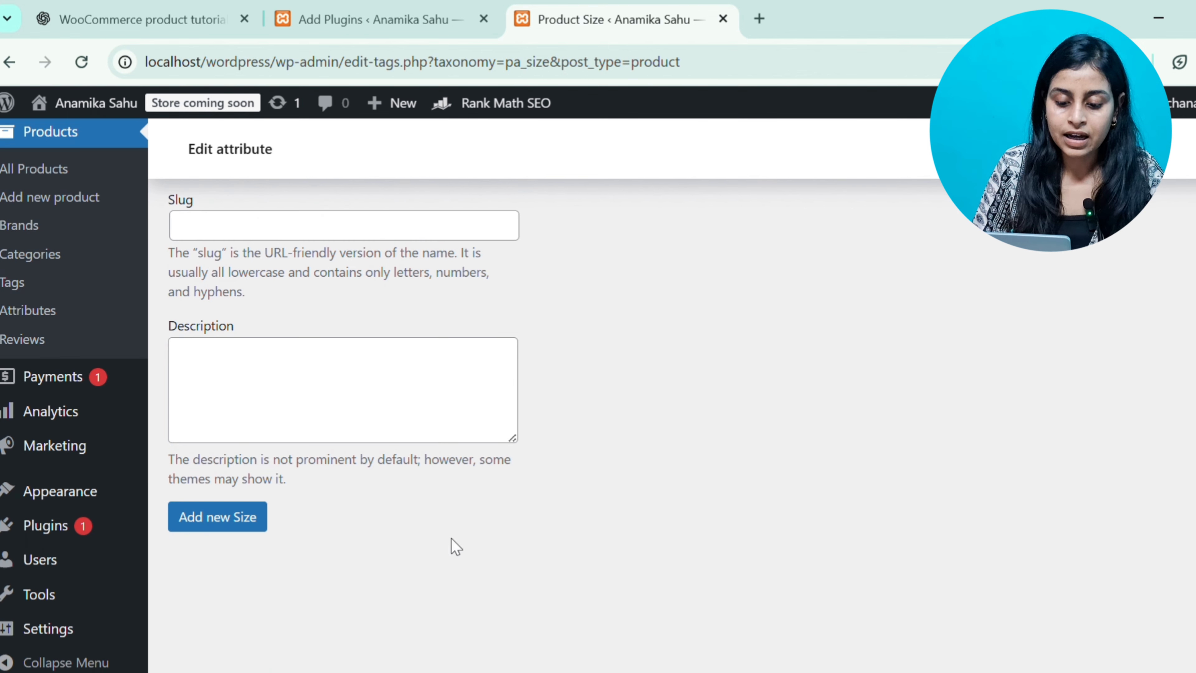
left_click(239, 519)
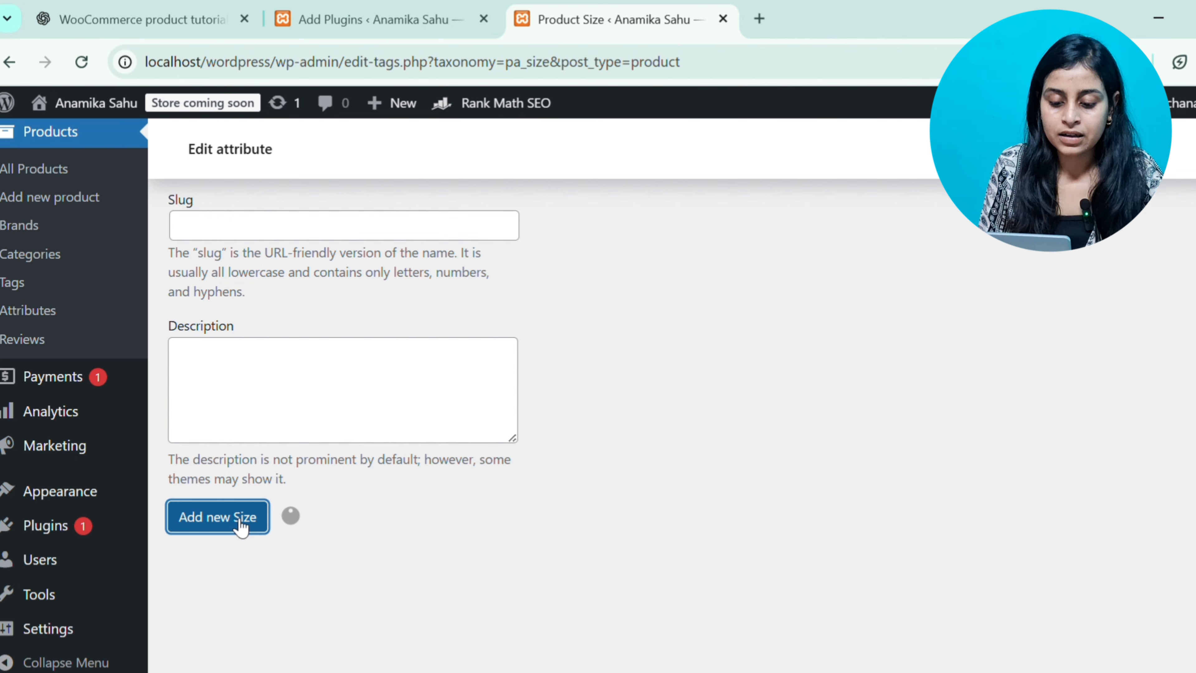
Add a second size term named 7 to the Size attribute
scroll(241, 526, "up", 5)
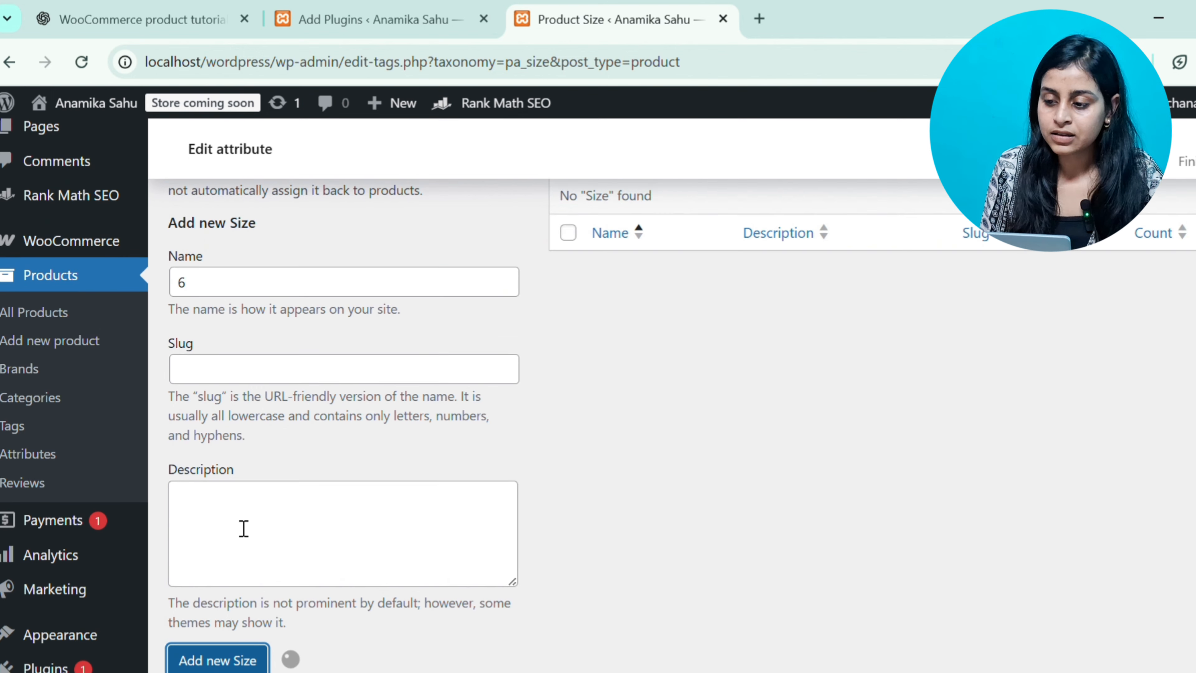
scroll(243, 527, "down", 5)
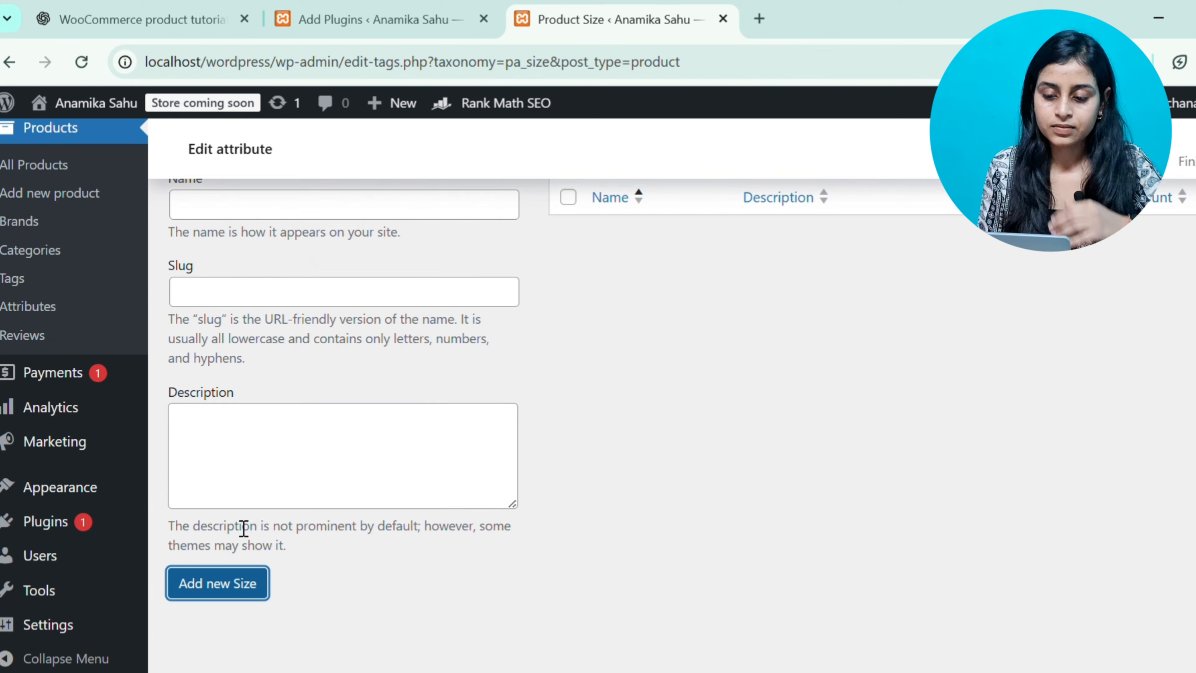
scroll(243, 528, "up", 4)
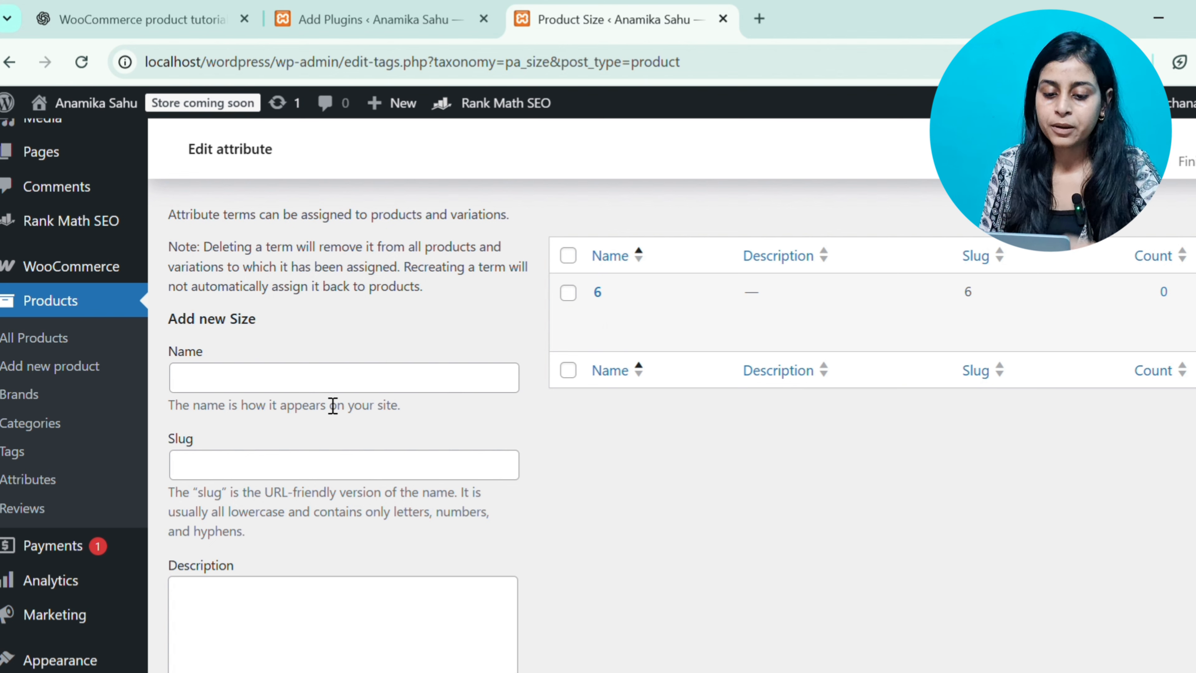
left_click(325, 384)
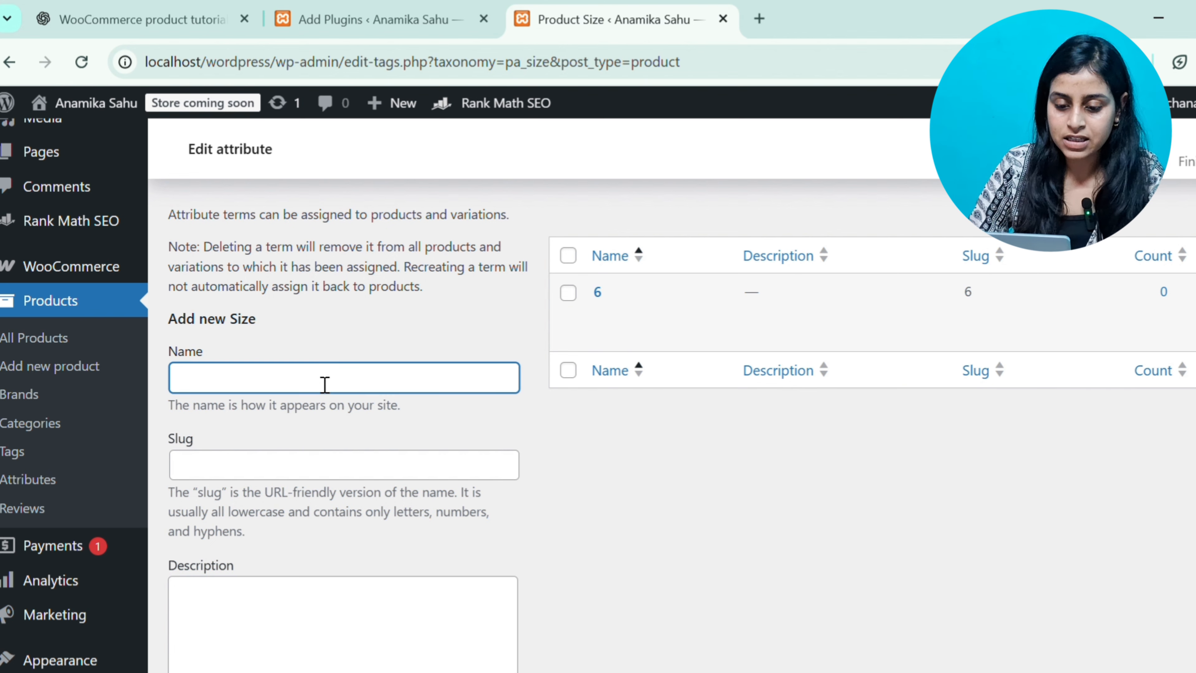
left_click(354, 420)
scroll(354, 420, "down", 4)
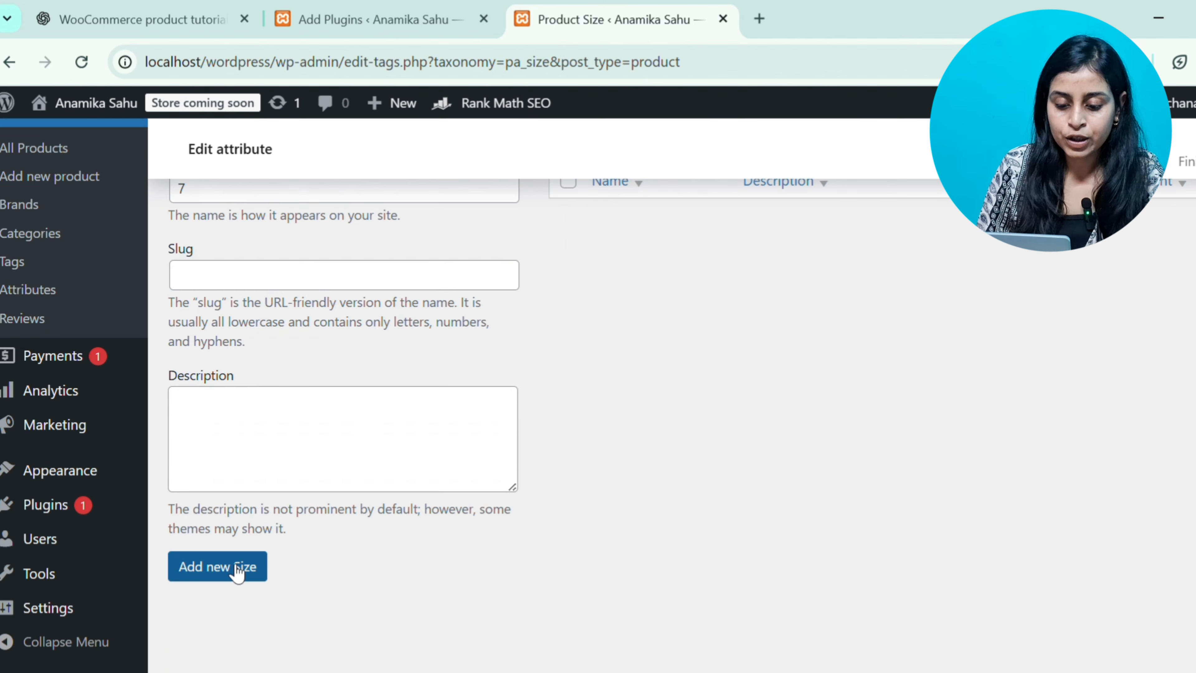
left_click(238, 572)
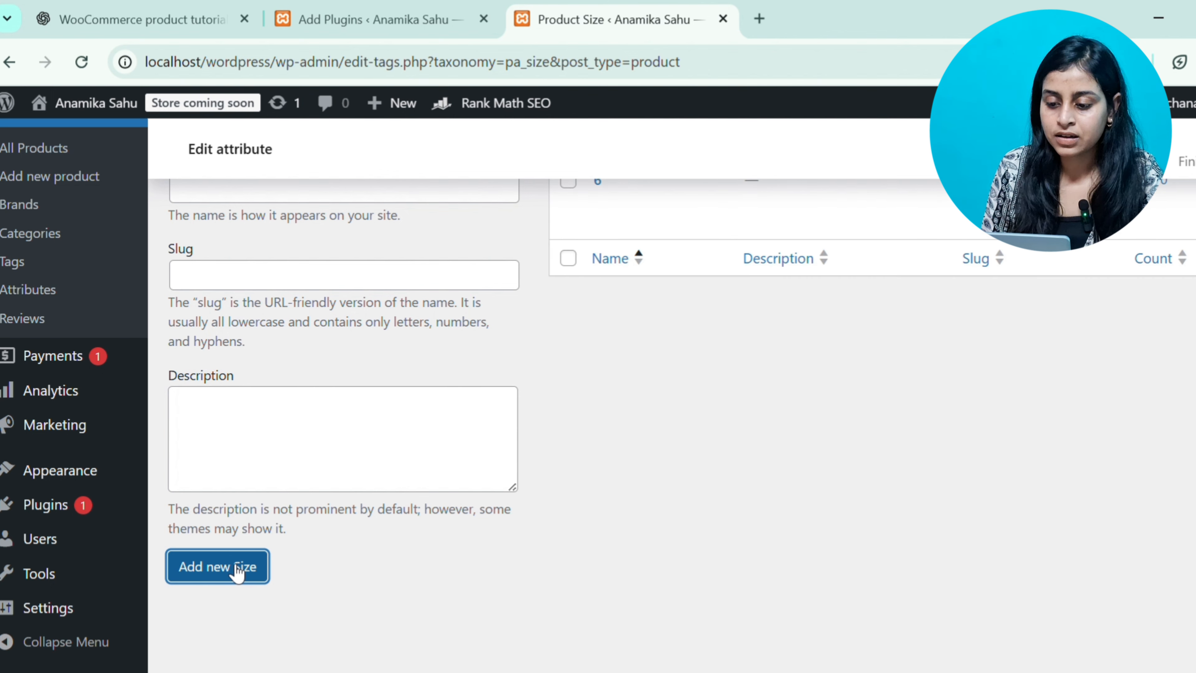
Reorder the size terms so that 6 is listed before 7
scroll(238, 572, "up", 5)
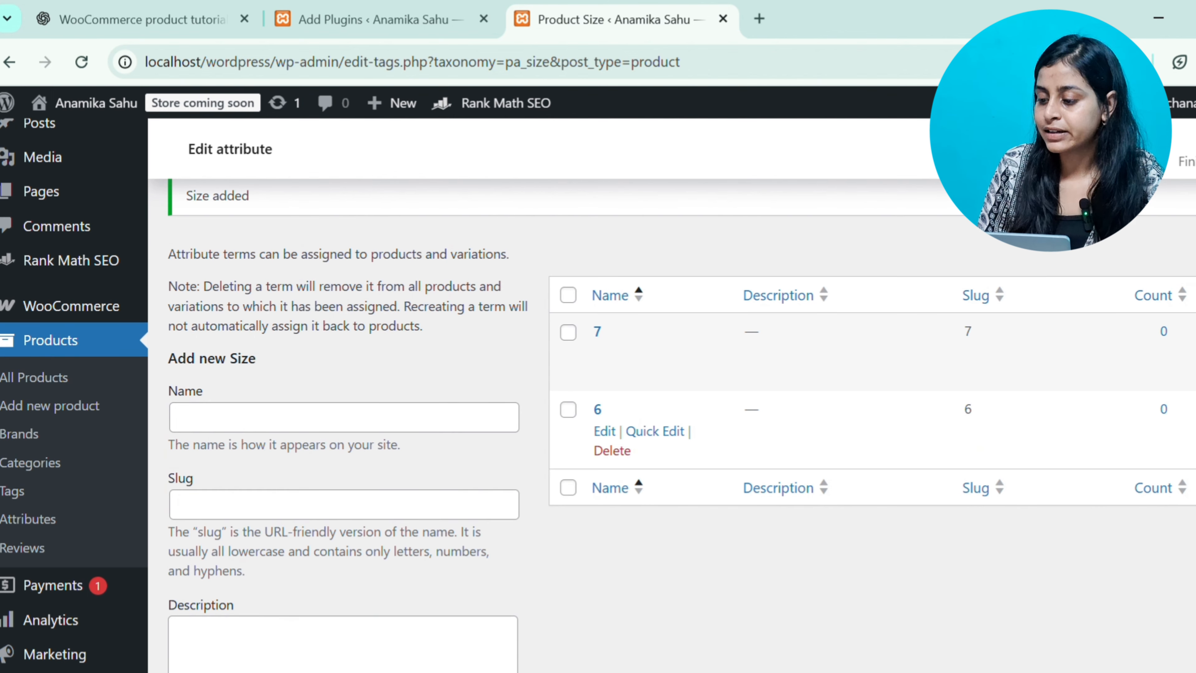
left_click_drag(678, 414, 678, 336)
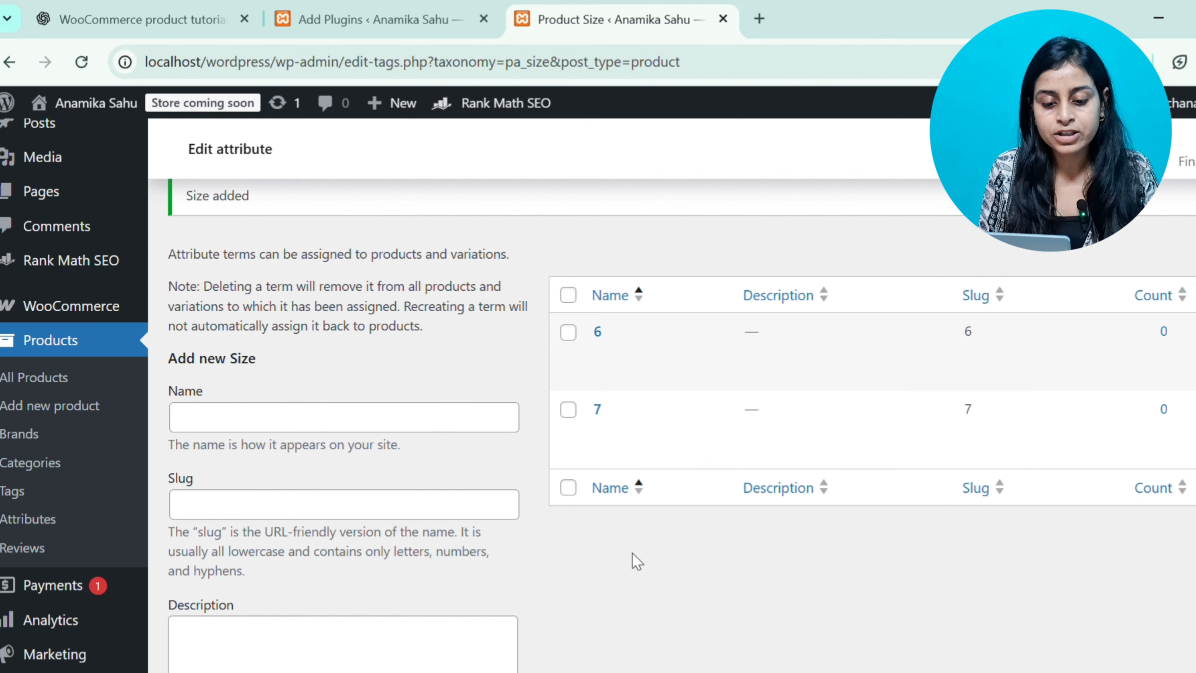
scroll(633, 560, "down", 5)
mouse_move(119, 468)
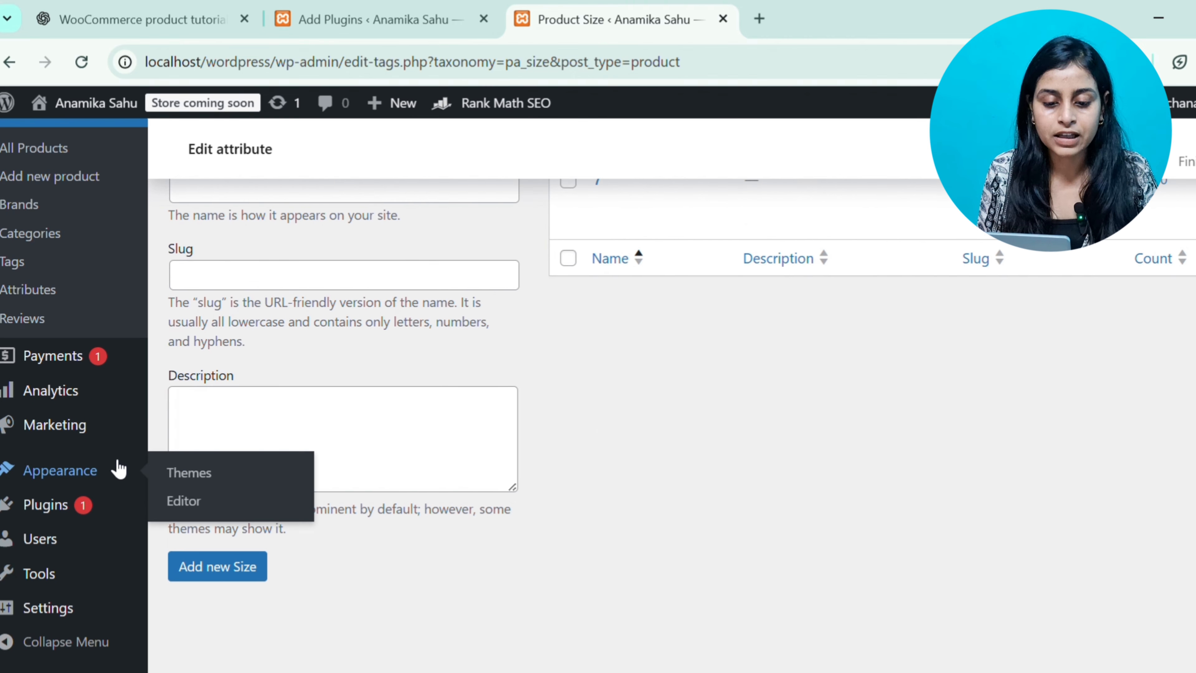
scroll(119, 469, "up", 2)
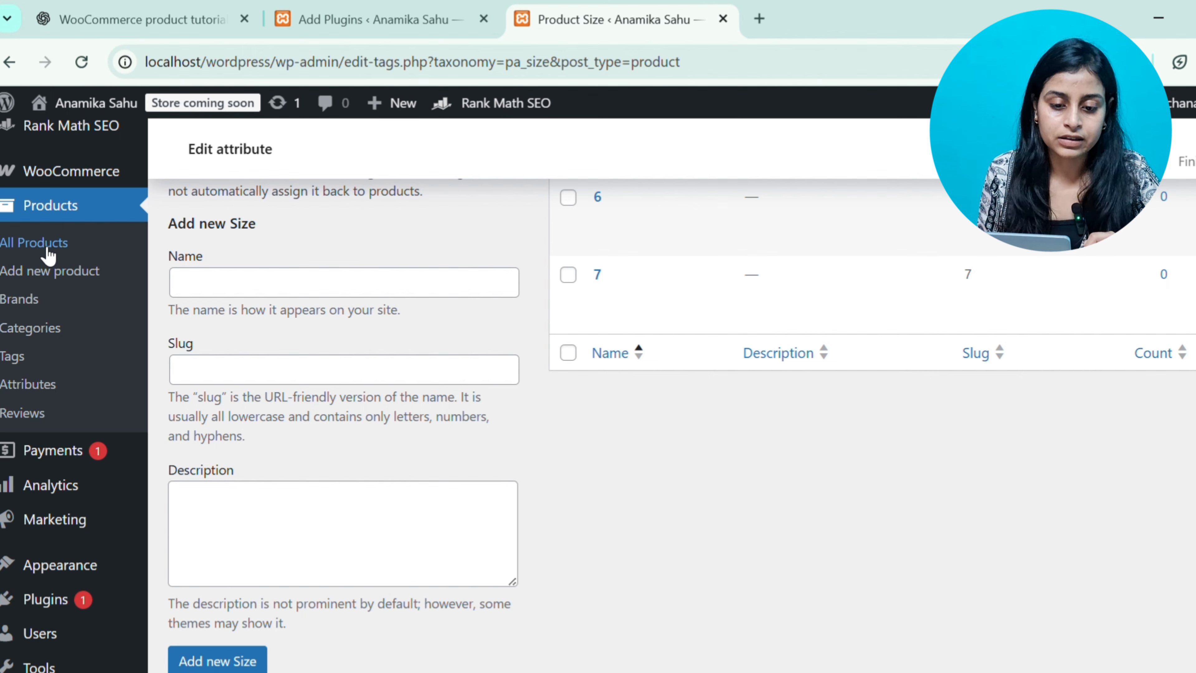
Open the "Women Stylish footwear" draft product for editing and go to its Attributes section
left_click(50, 254)
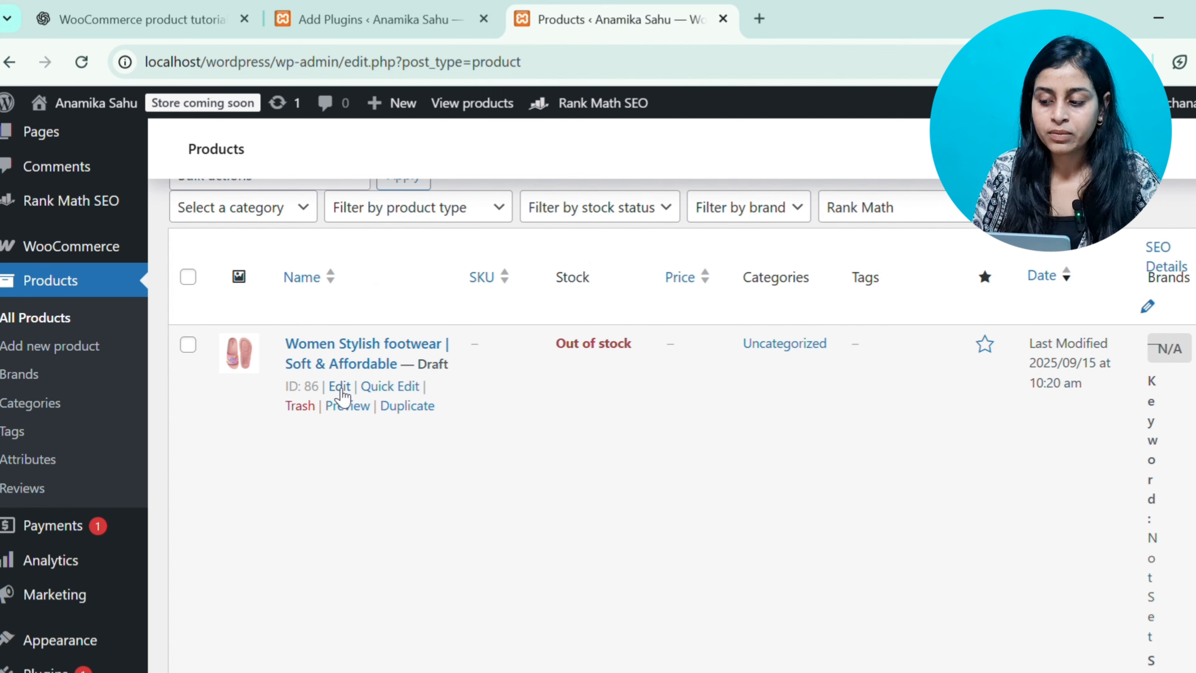
left_click(340, 386)
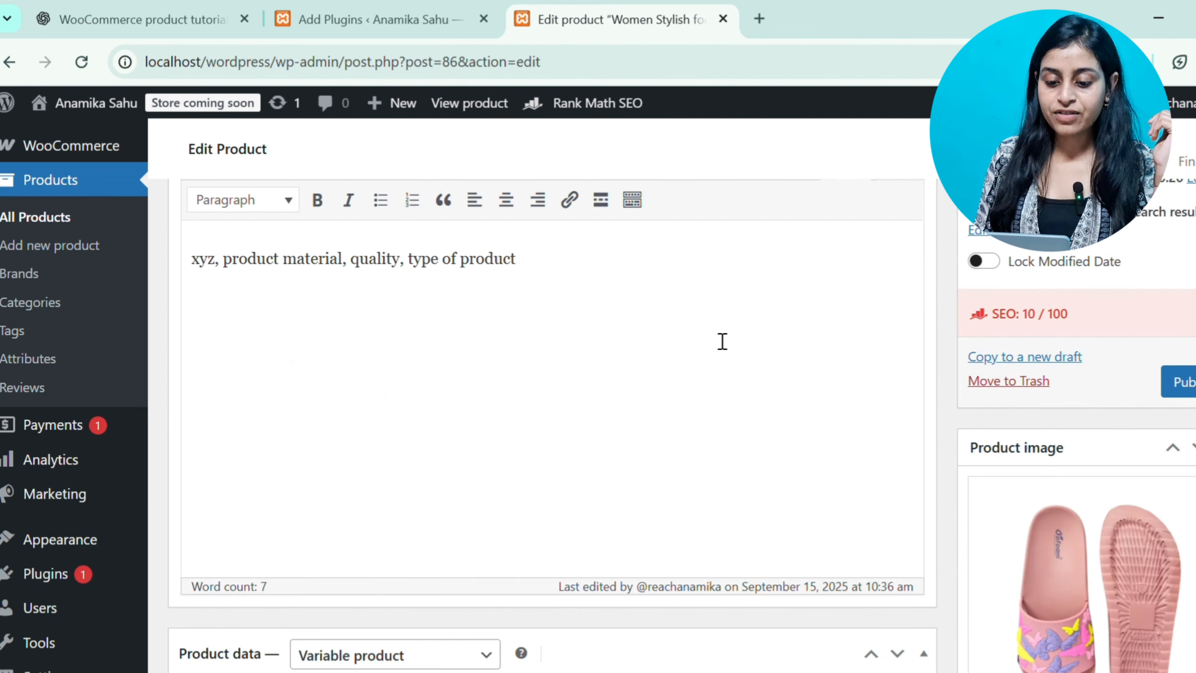
scroll(718, 339, "down", 5)
scroll(718, 339, "down", 1)
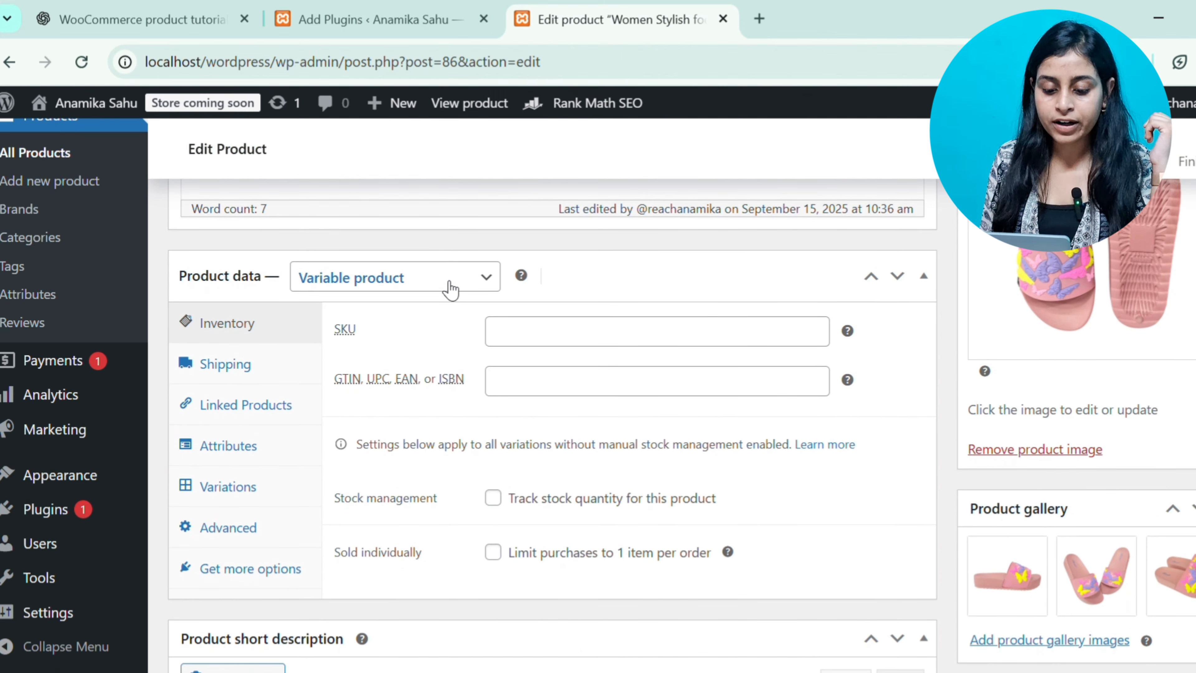
left_click(229, 448)
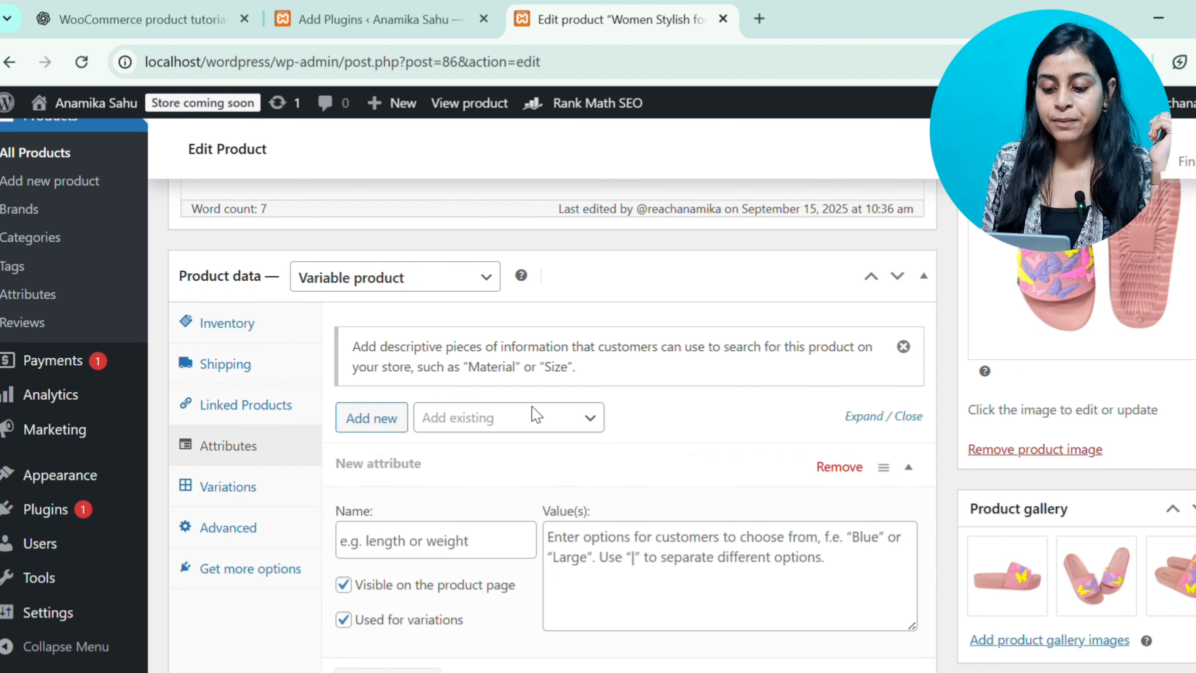
Add the existing Size attribute to the product with the value 6 and save the attributes
left_click(516, 420)
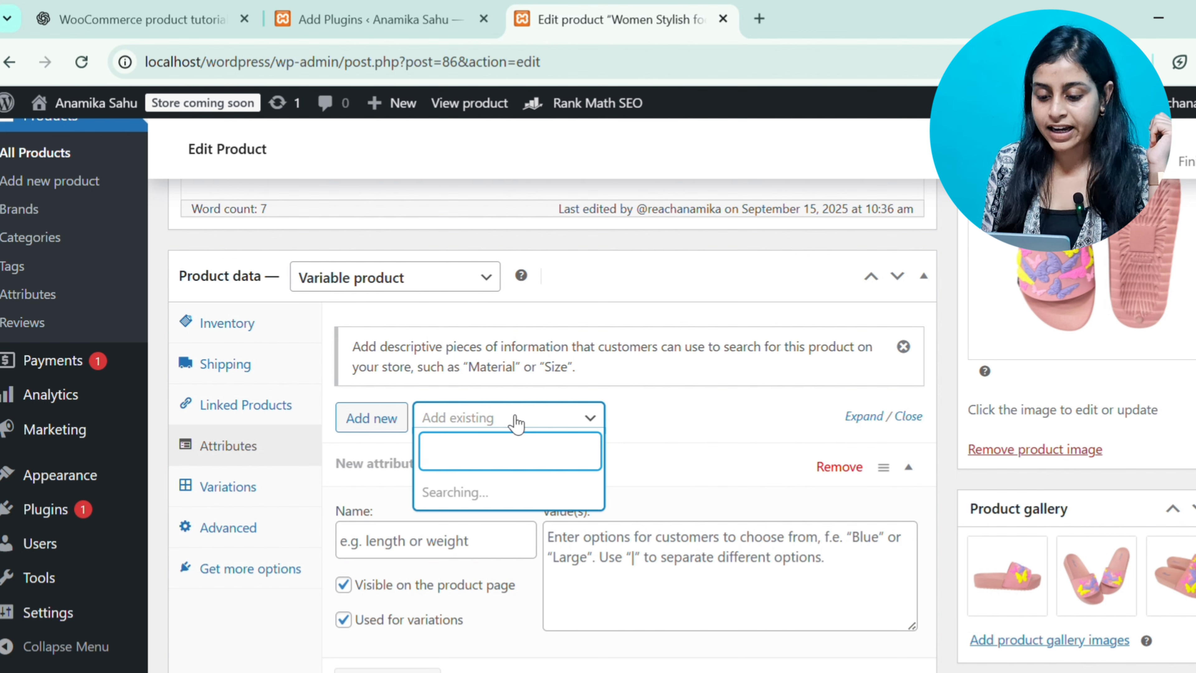
scroll(516, 422, "down", 2)
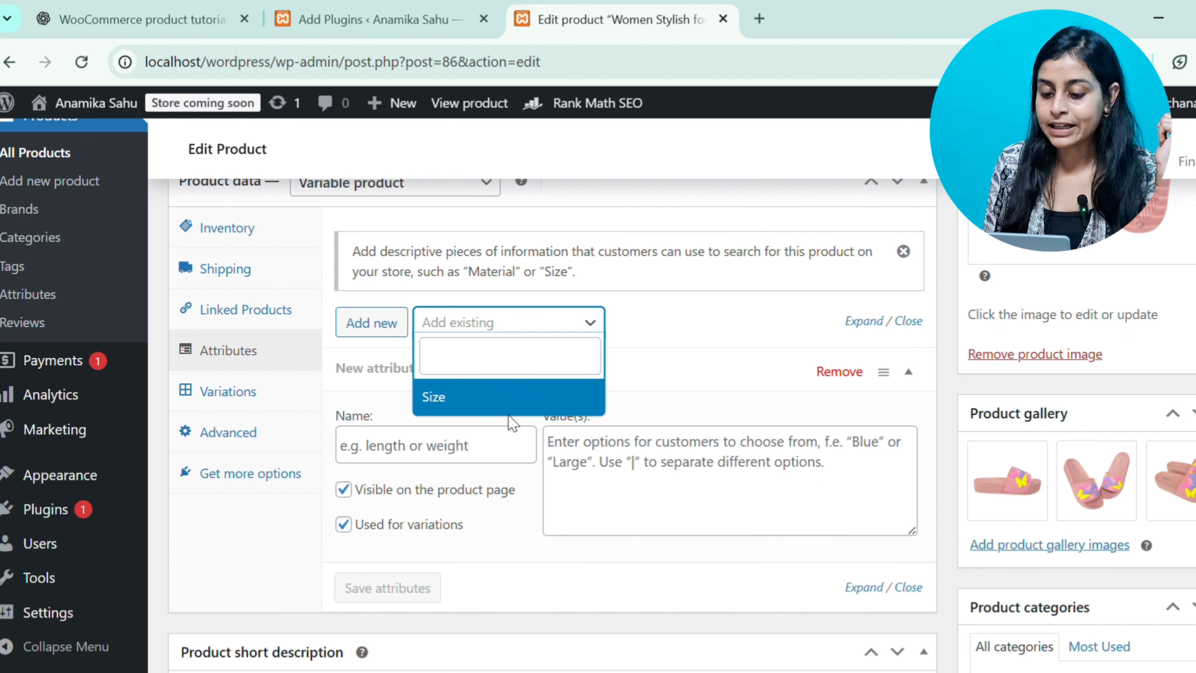
left_click(471, 398)
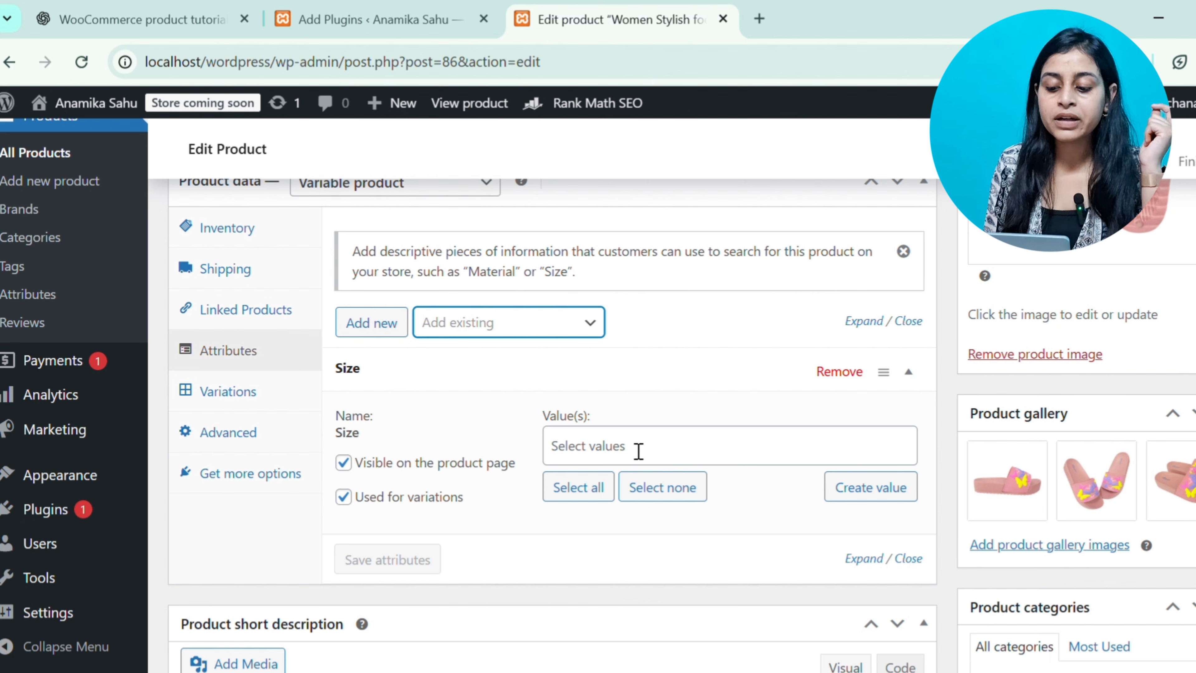
left_click(638, 453)
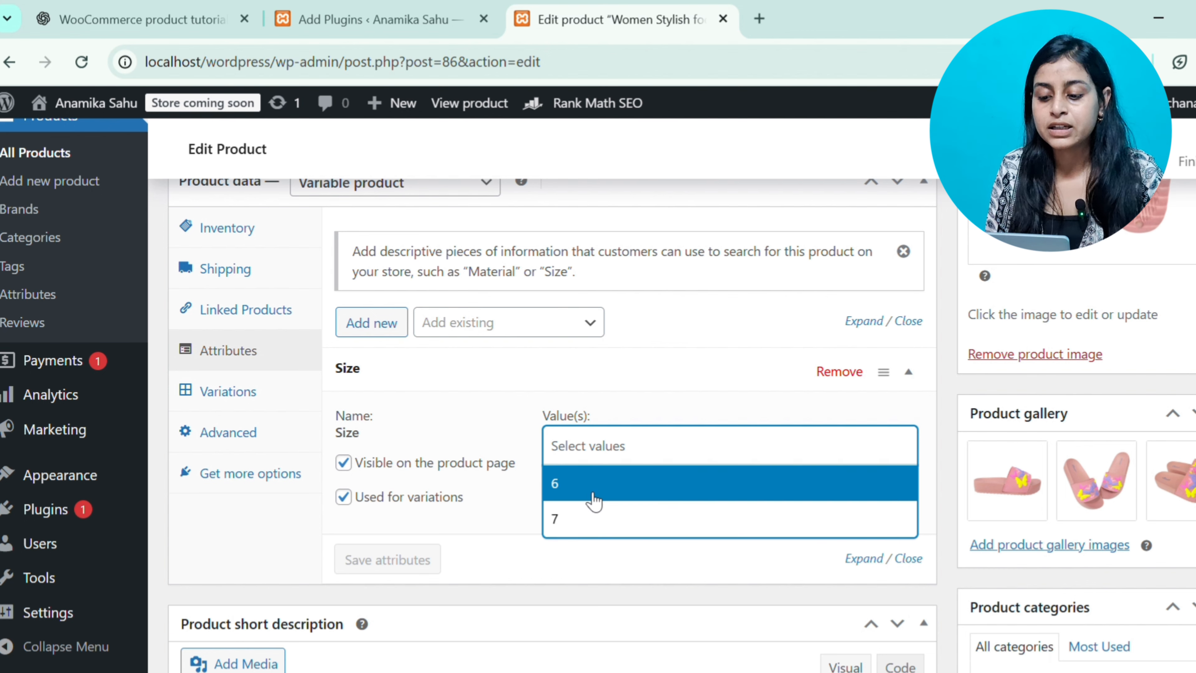
left_click(594, 485)
scroll(1062, 278, "up", 3)
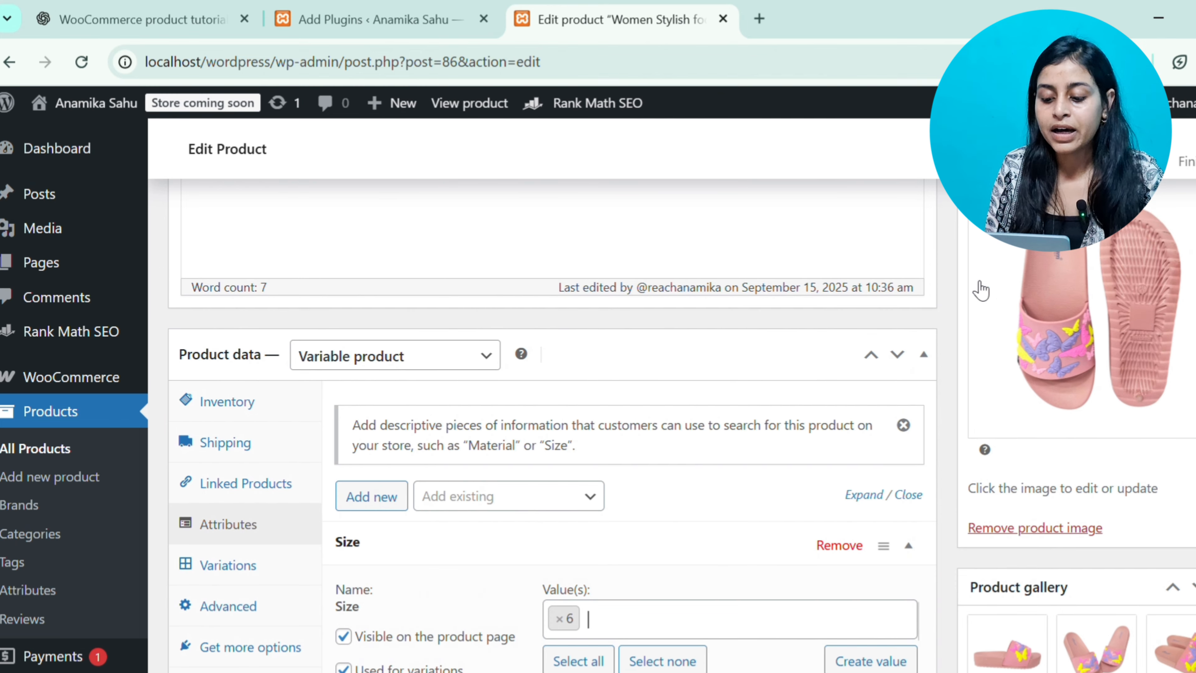
scroll(775, 523, "down", 2)
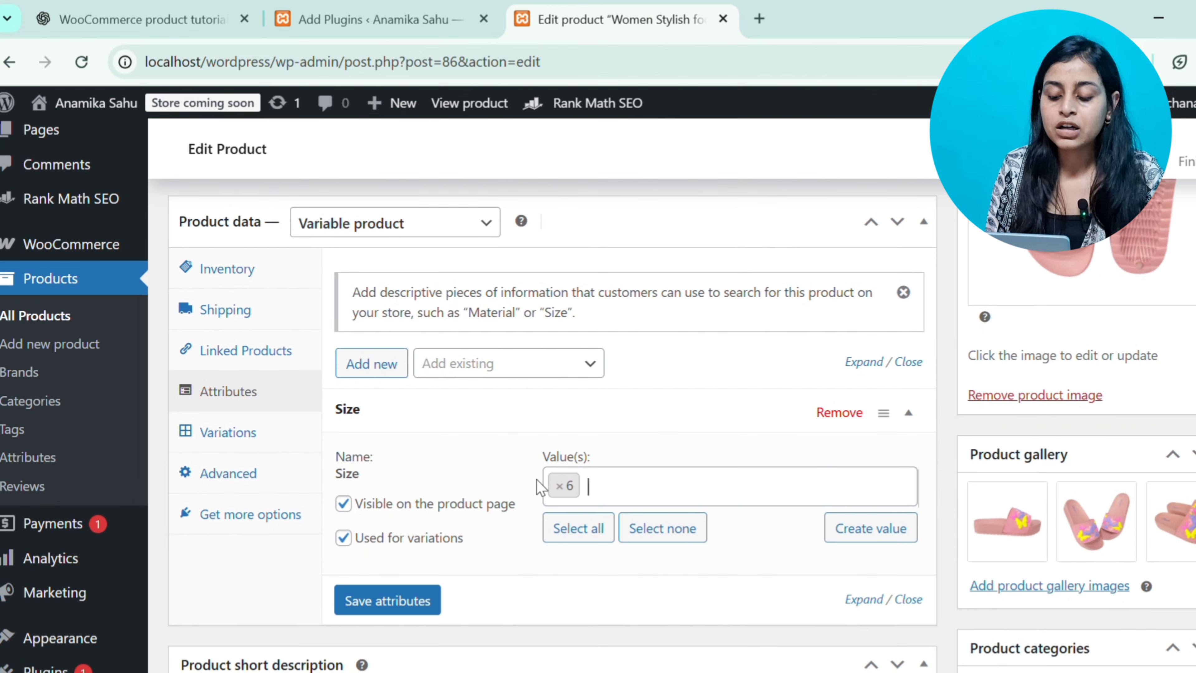
scroll(584, 492, "down", 1)
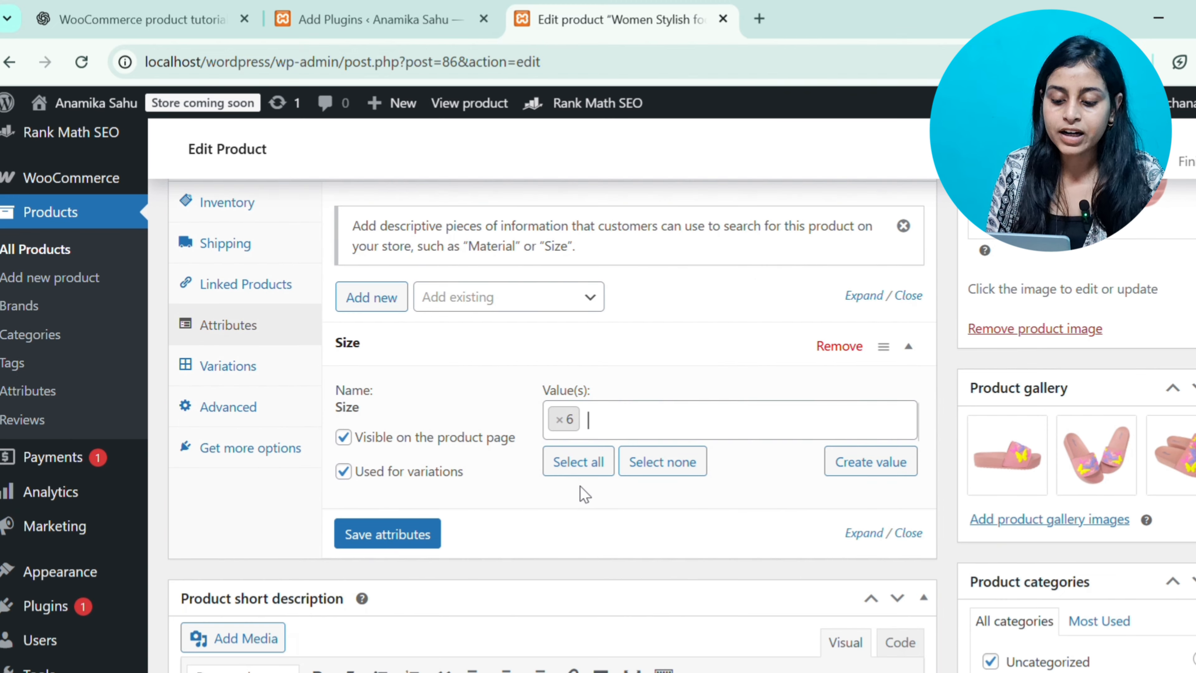
left_click(622, 429)
left_click(429, 547)
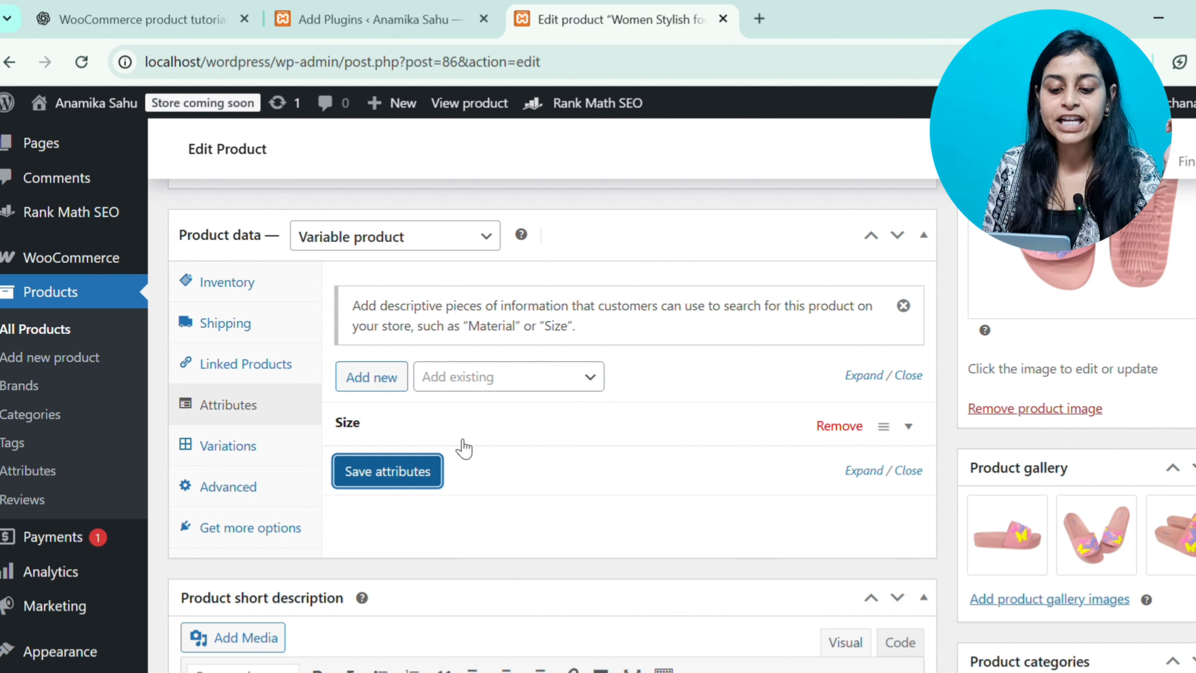
Generate all variations from the product's attributes and expand the new size 6 variation's details
left_click(267, 447)
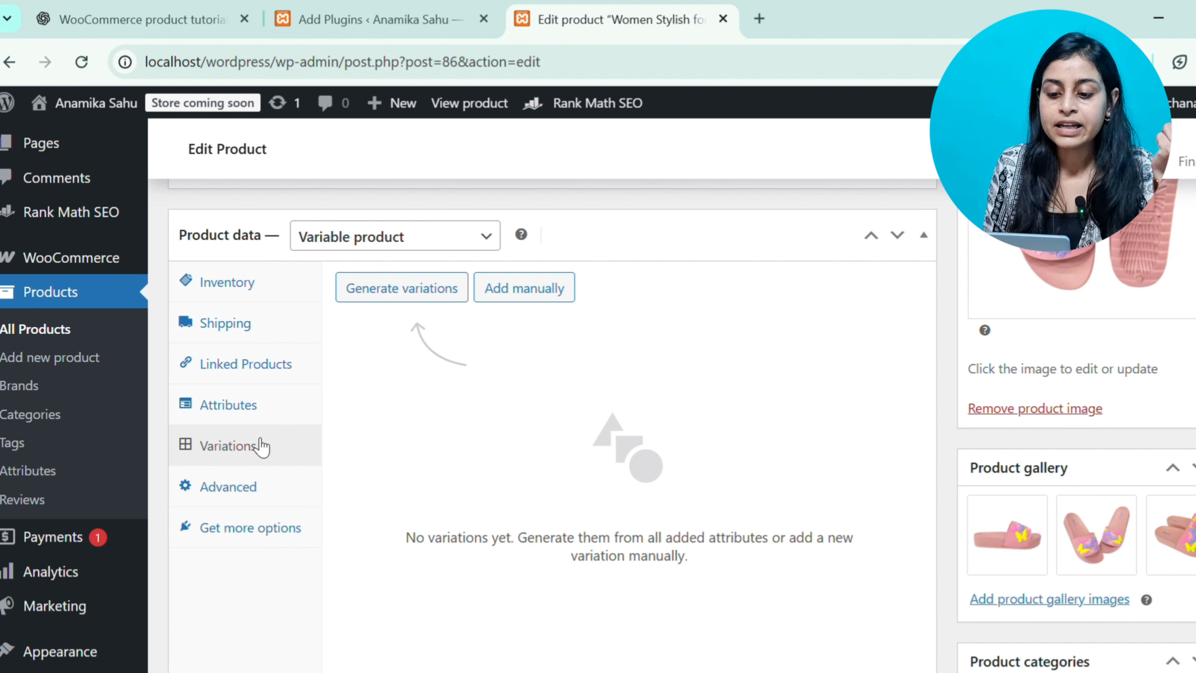
left_click(439, 286)
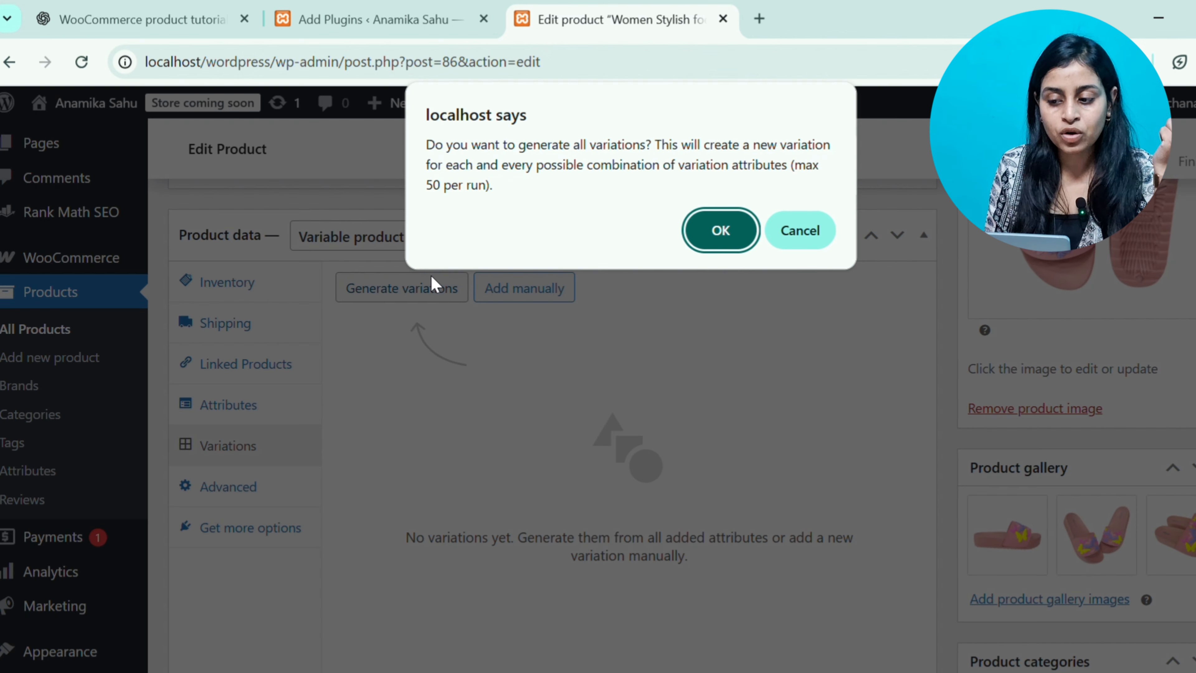
left_click(721, 230)
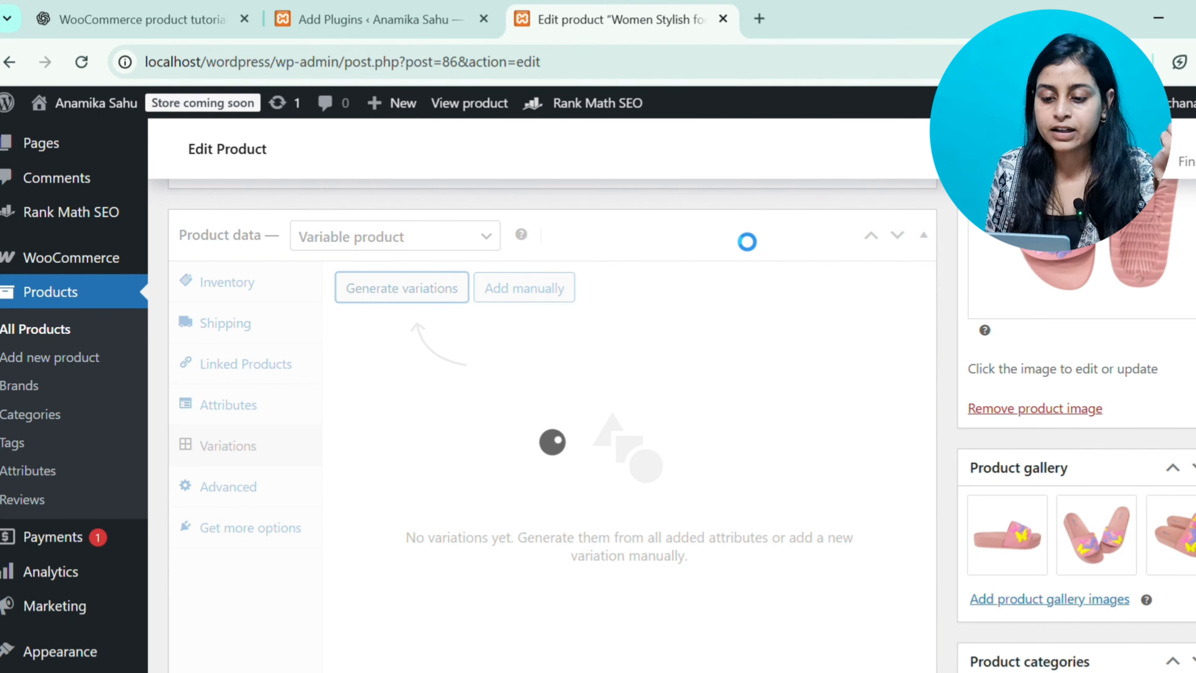
scroll(551, 481, "down", 2)
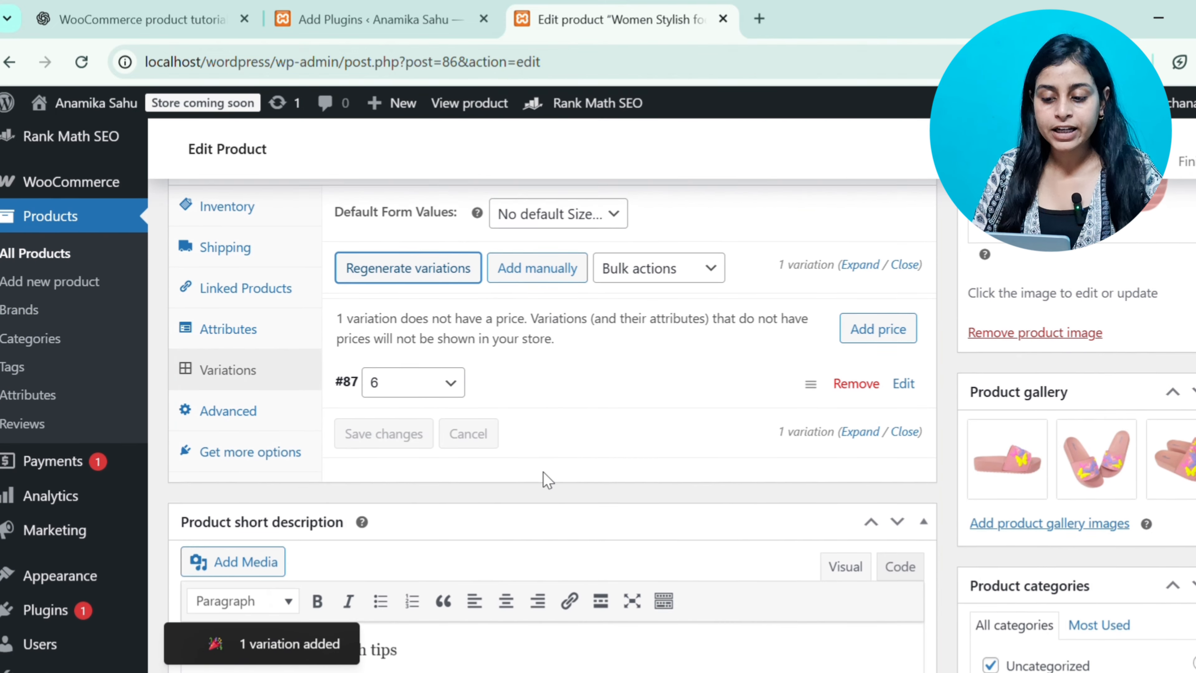
left_click(527, 370)
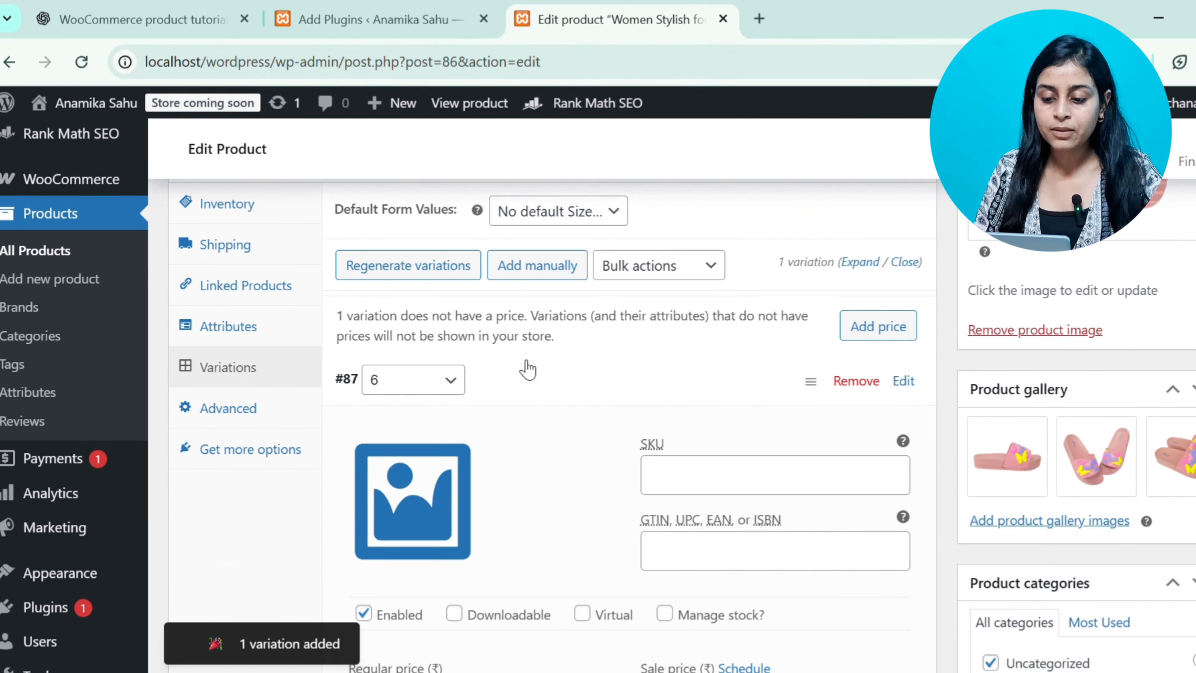
left_click(528, 370)
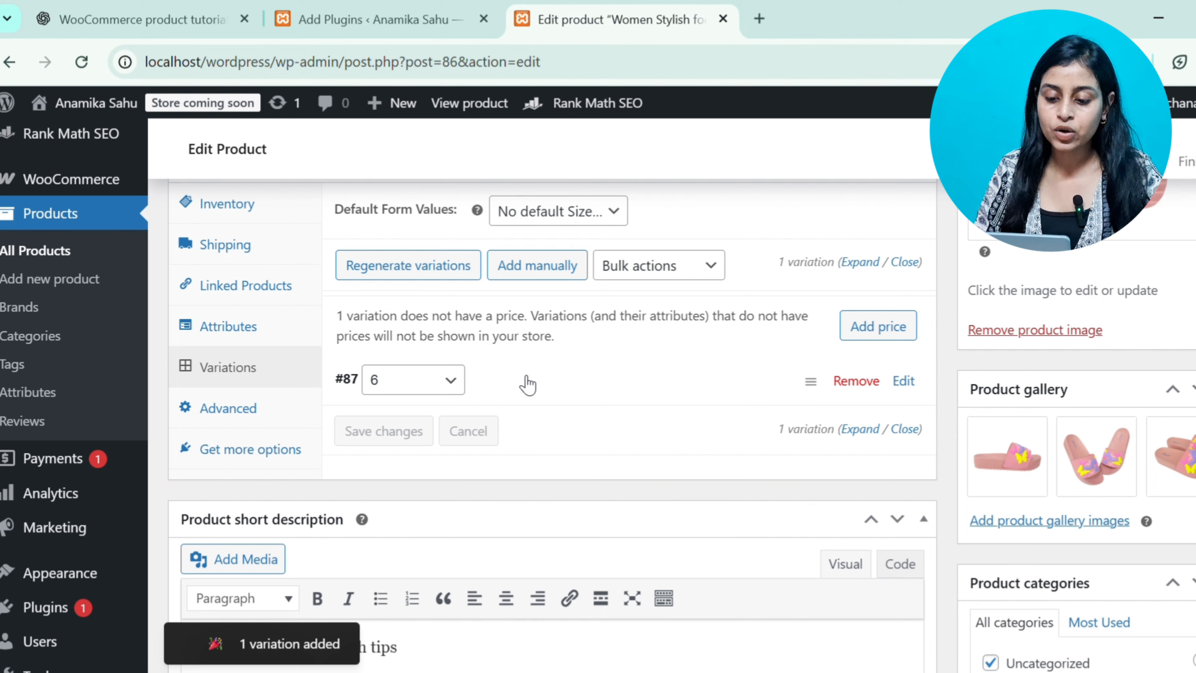
left_click(528, 385)
scroll(526, 383, "down", 5)
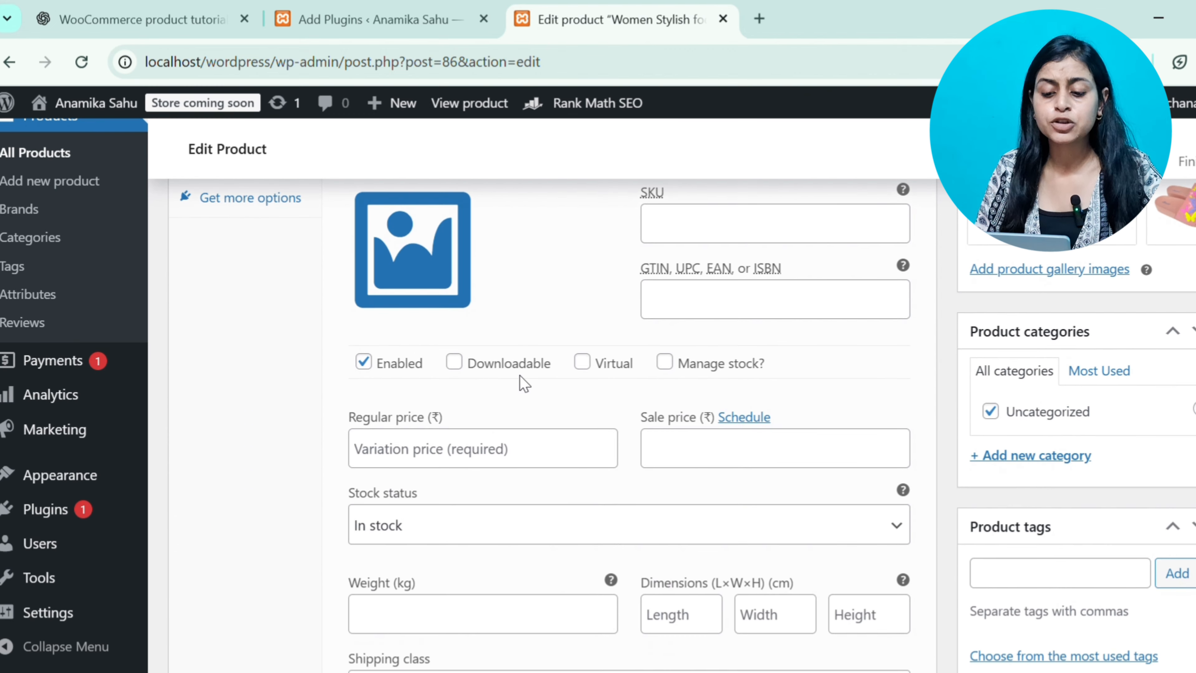
Set the size 6 variation's regular price to 499 and sale price to 399, and open its sale schedule dates
scroll(522, 383, "down", 3)
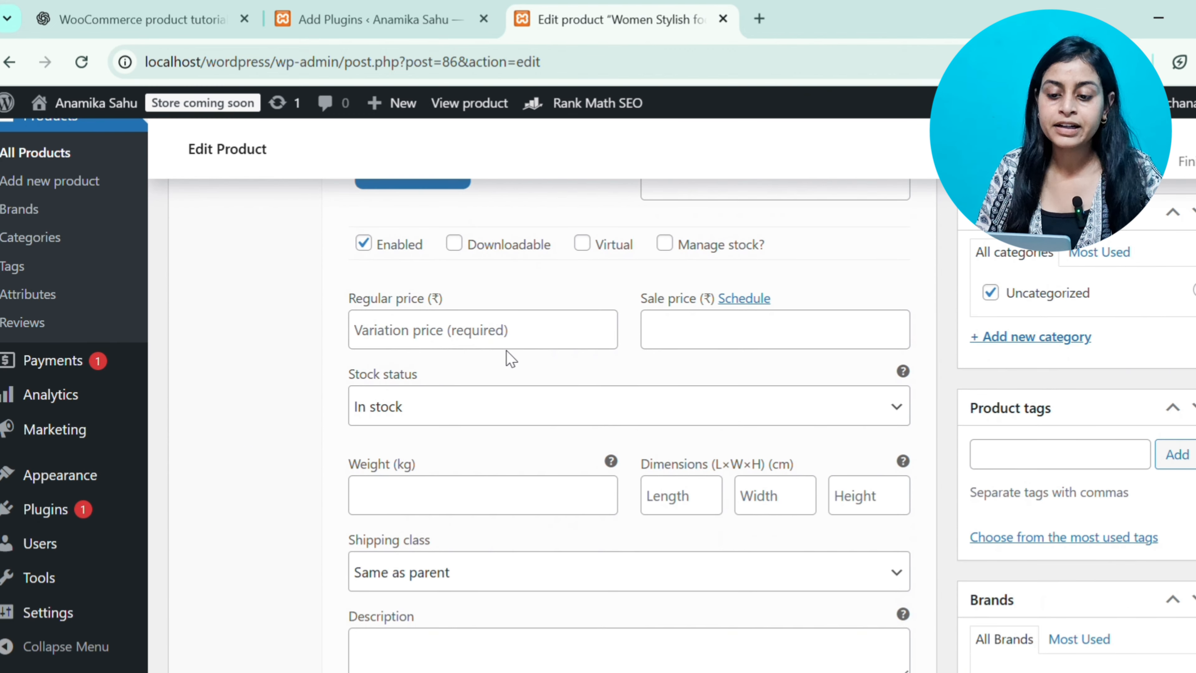
left_click(511, 336)
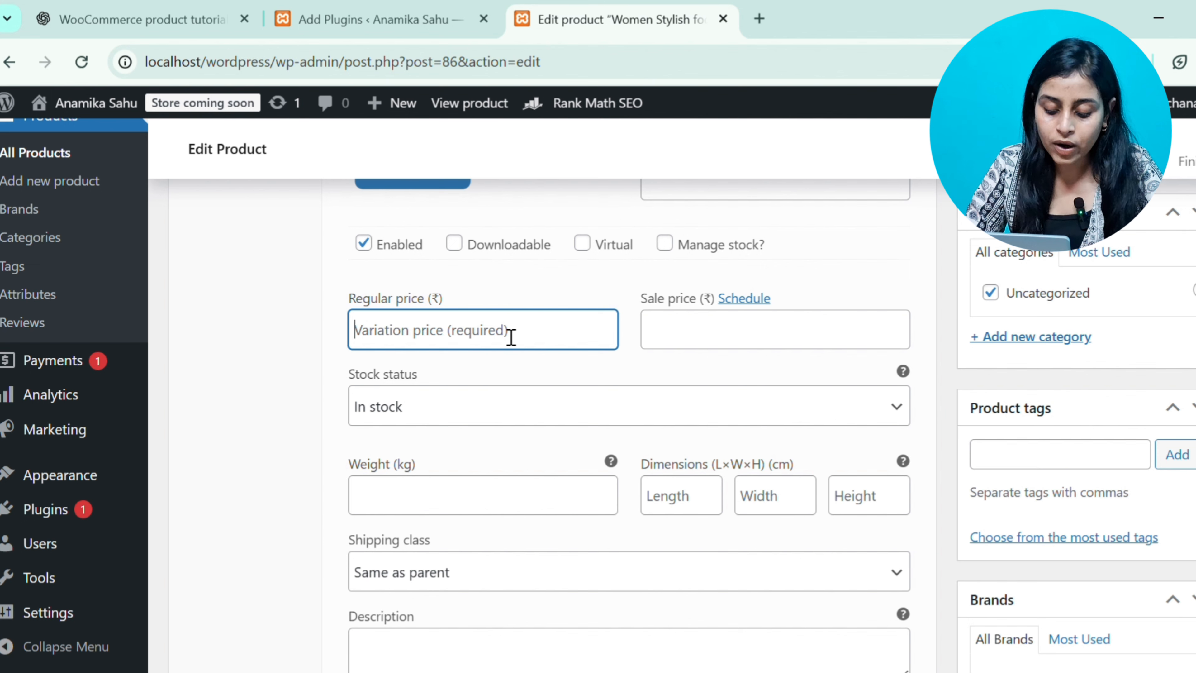
type("4")
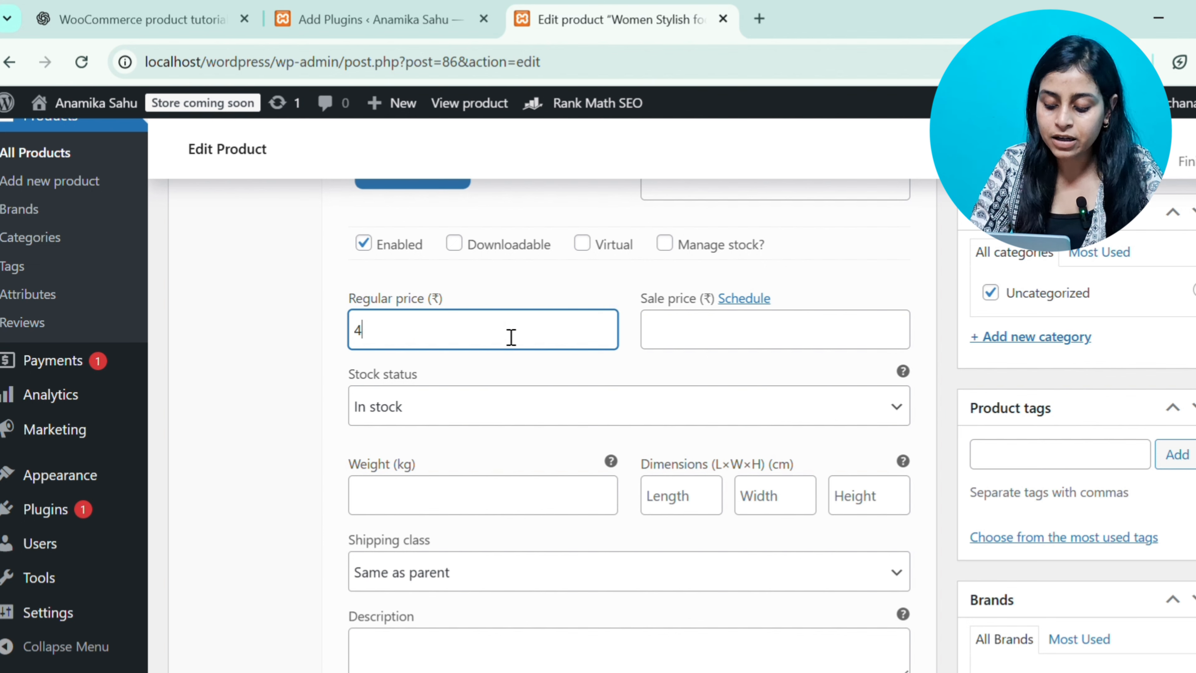
type("99")
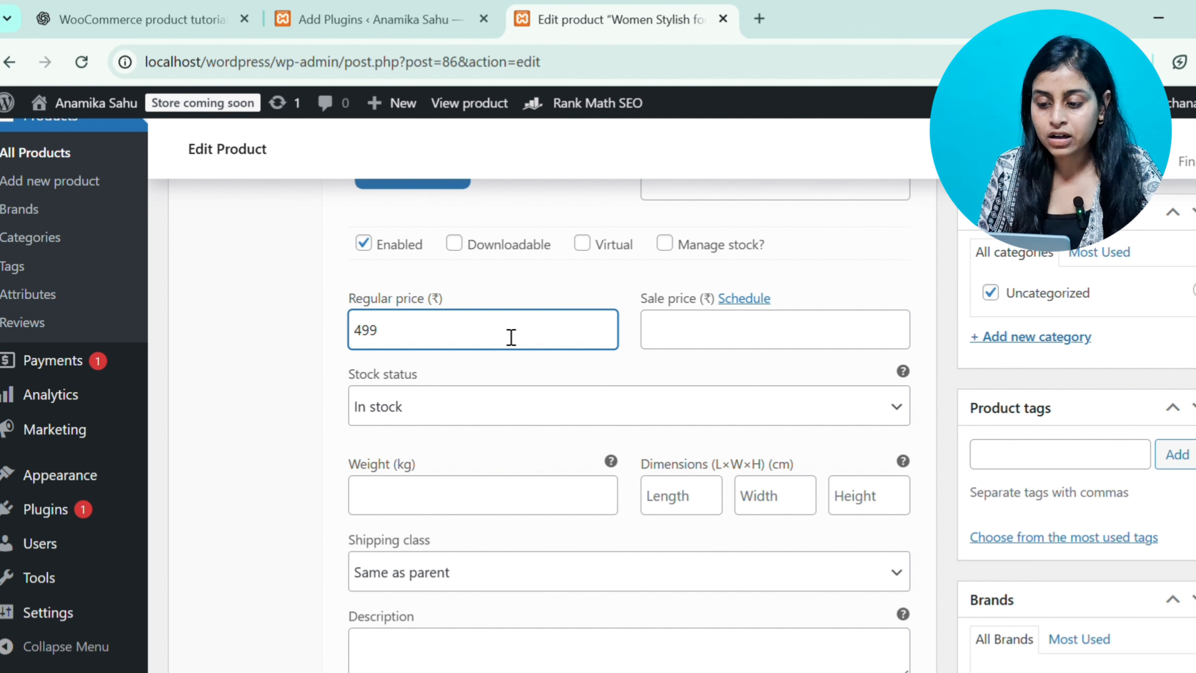
key("Tab")
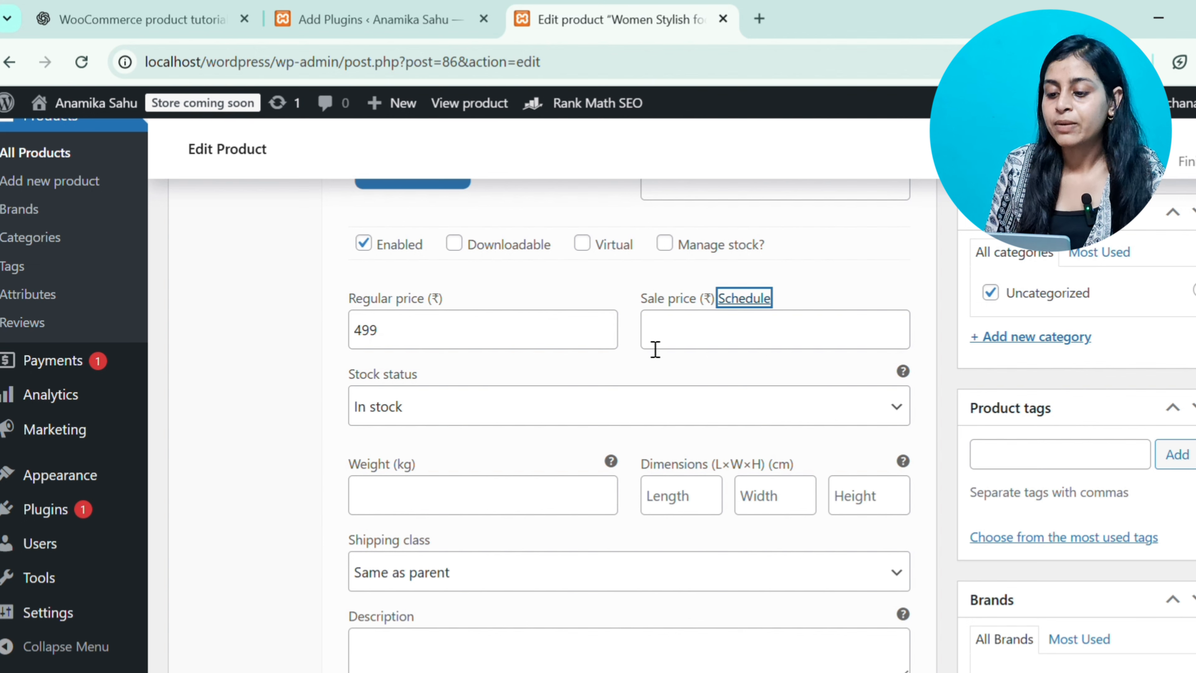
left_click(675, 349)
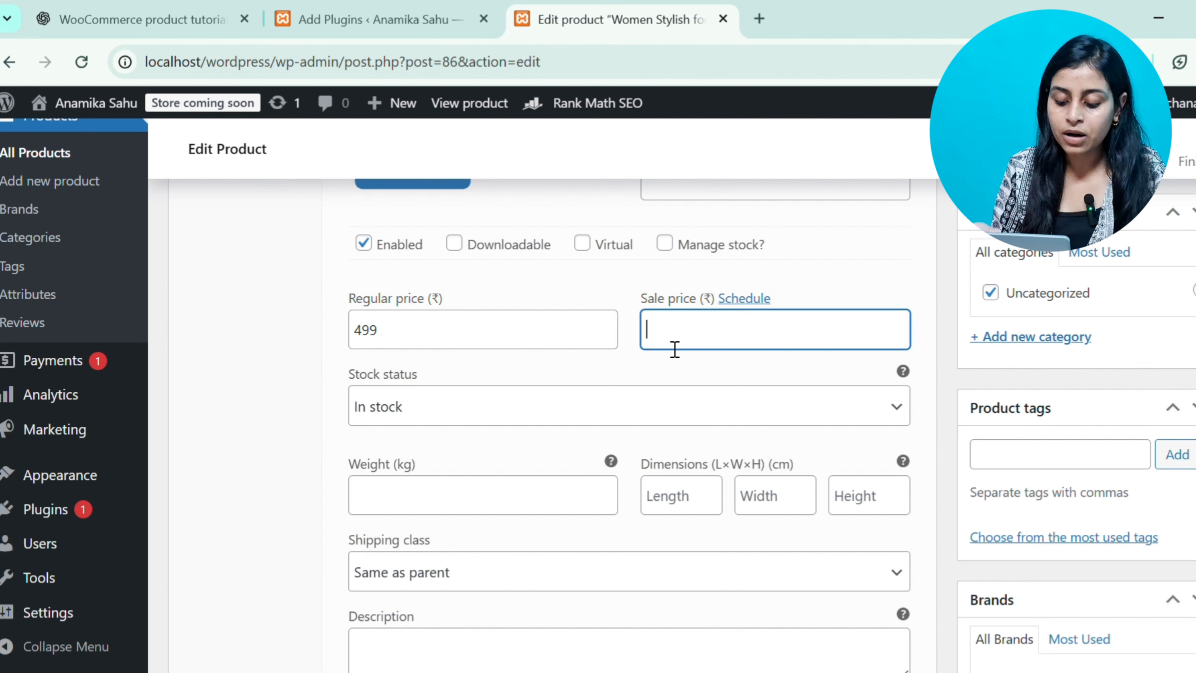
type("399")
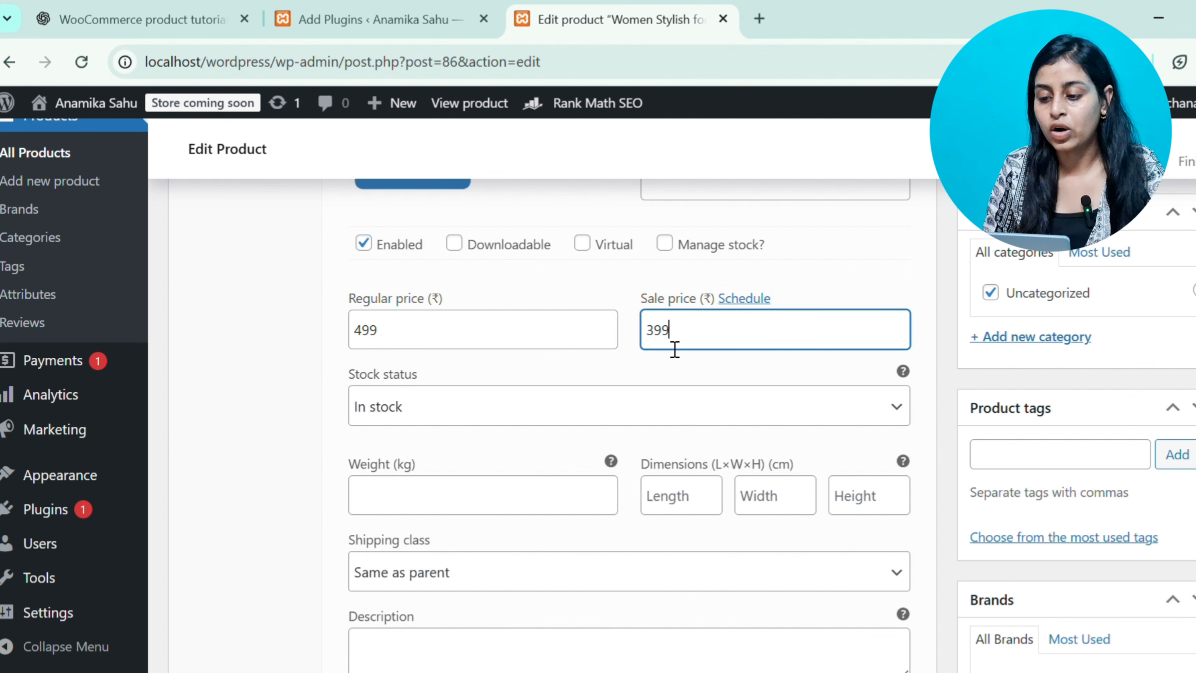
key("Tab")
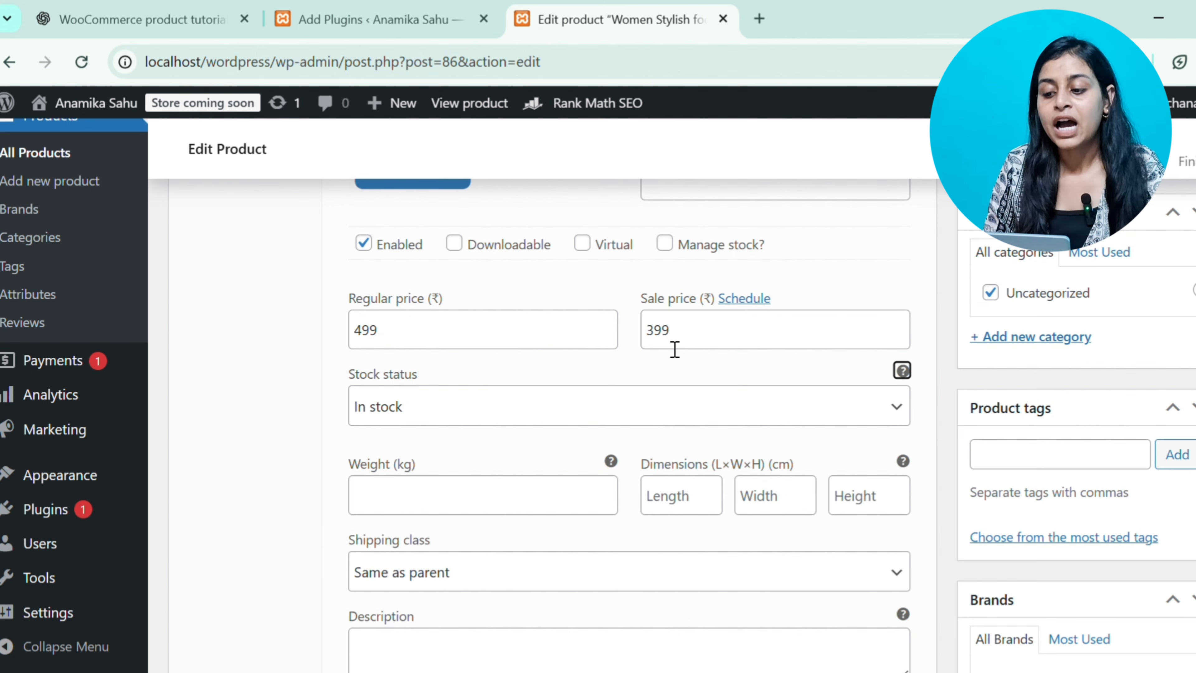
left_click(764, 299)
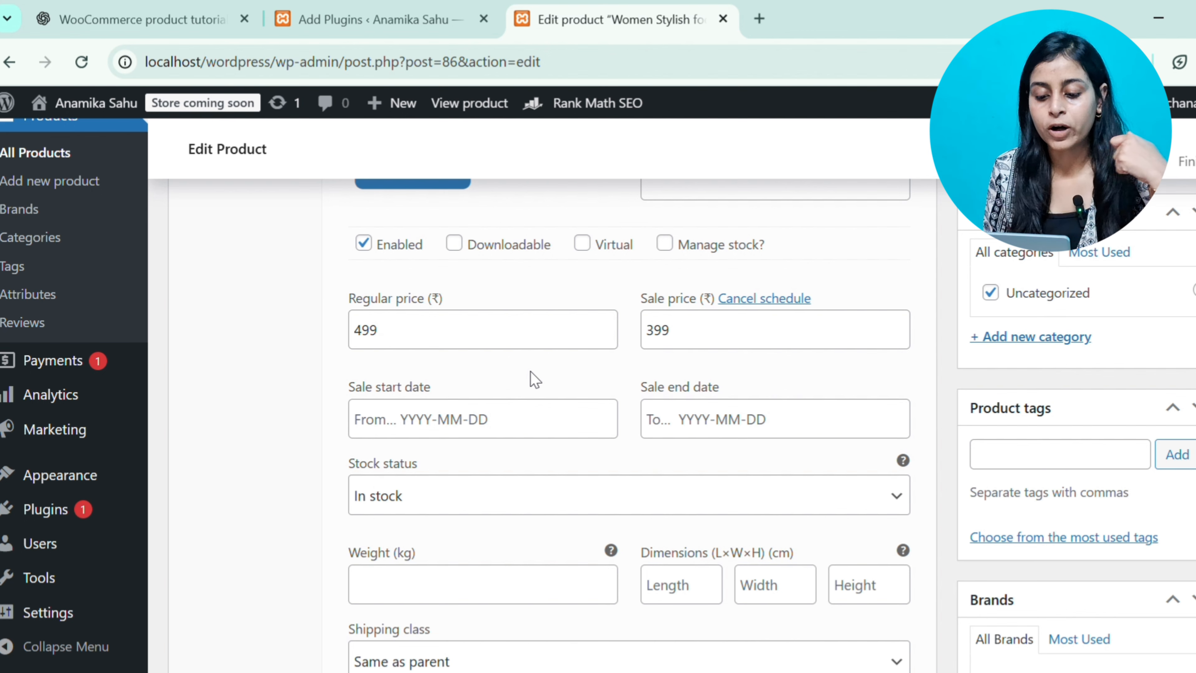
Enable stock management for the variation, set its stock quantity to 2, and save the variation changes
scroll(536, 450, "down", 2)
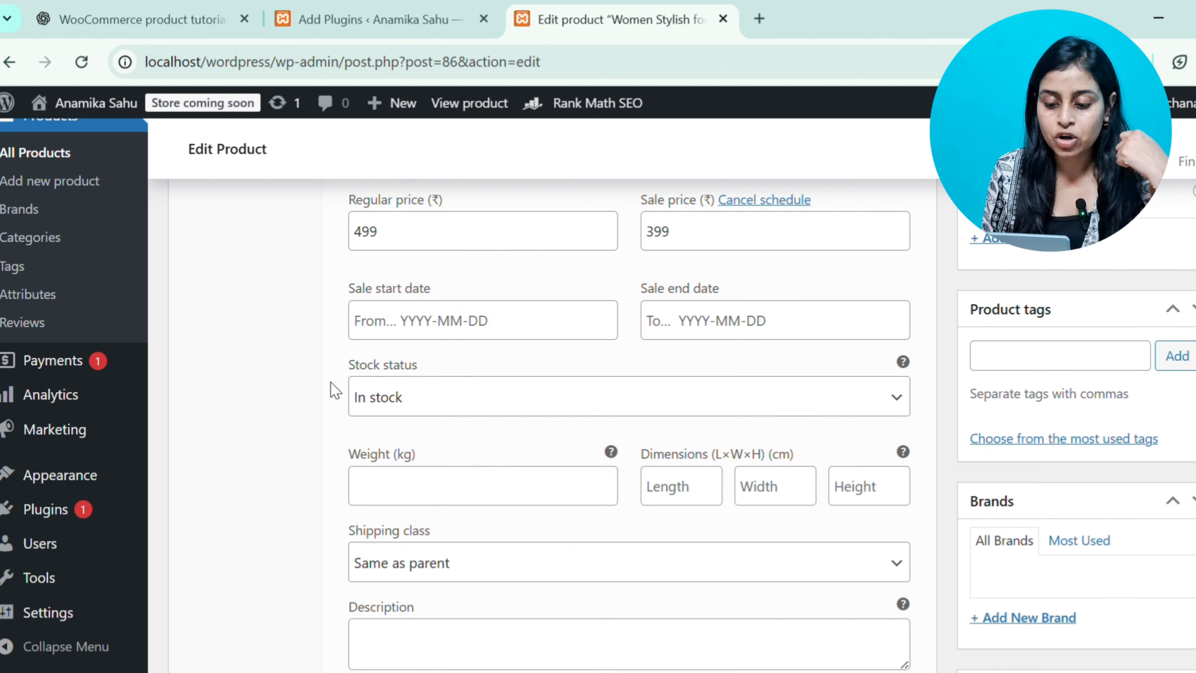
left_click(445, 403)
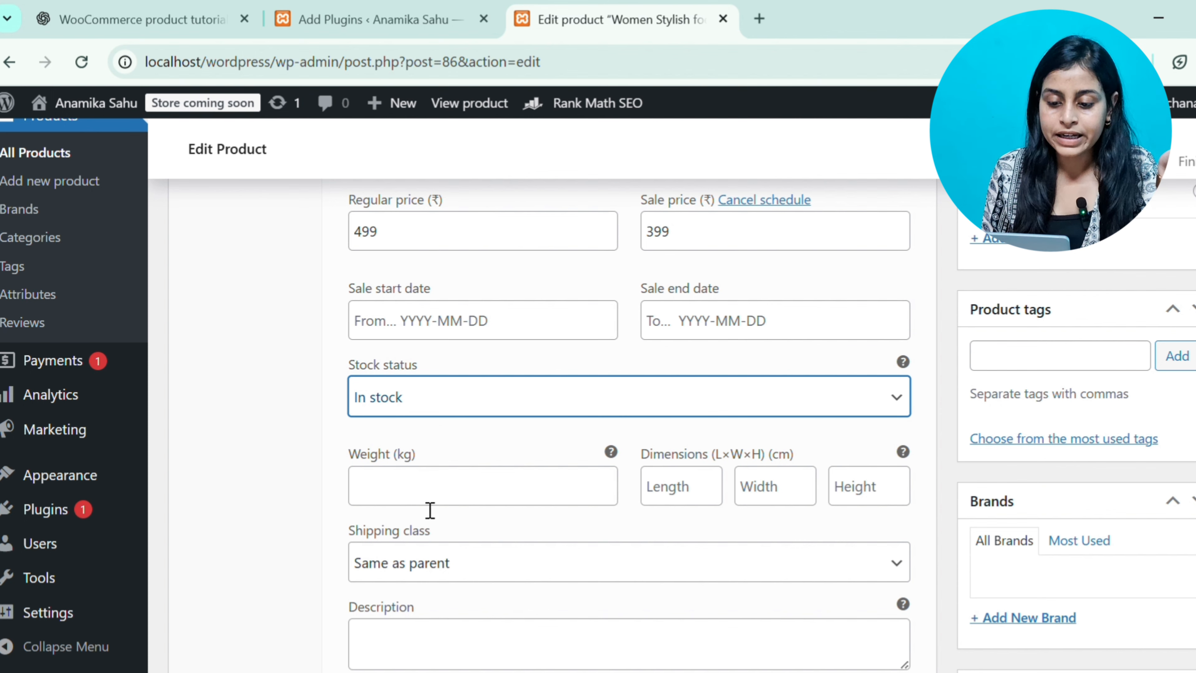
scroll(424, 506, "down", 4)
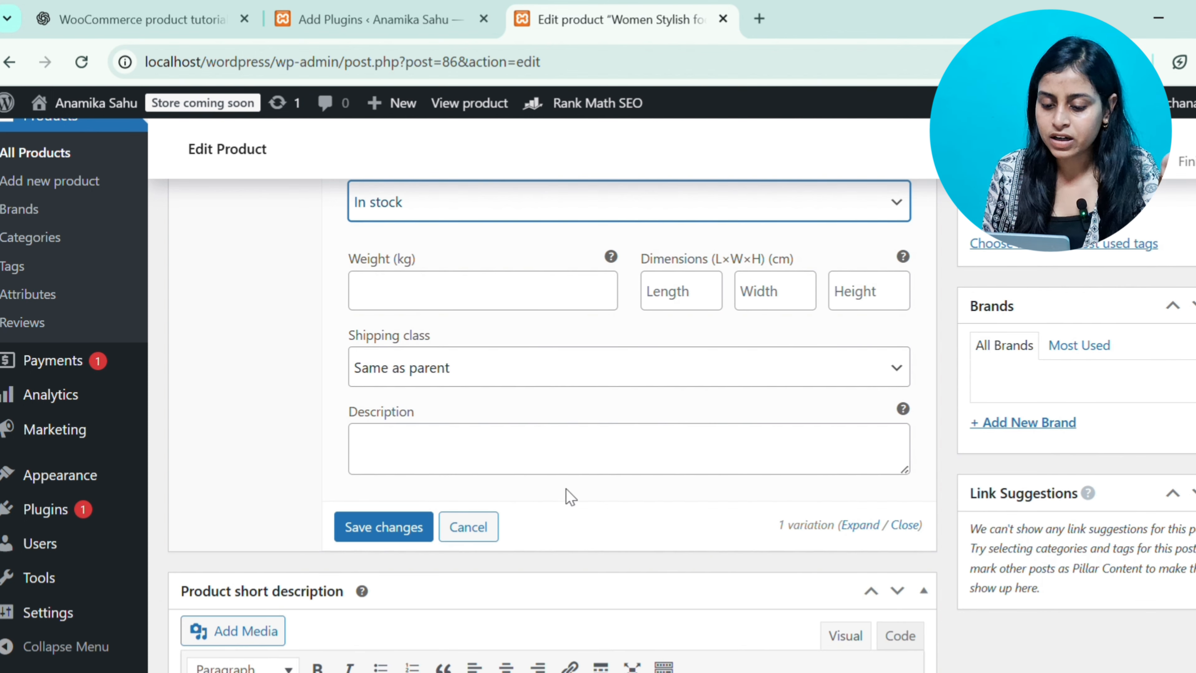
scroll(376, 534, "up", 8)
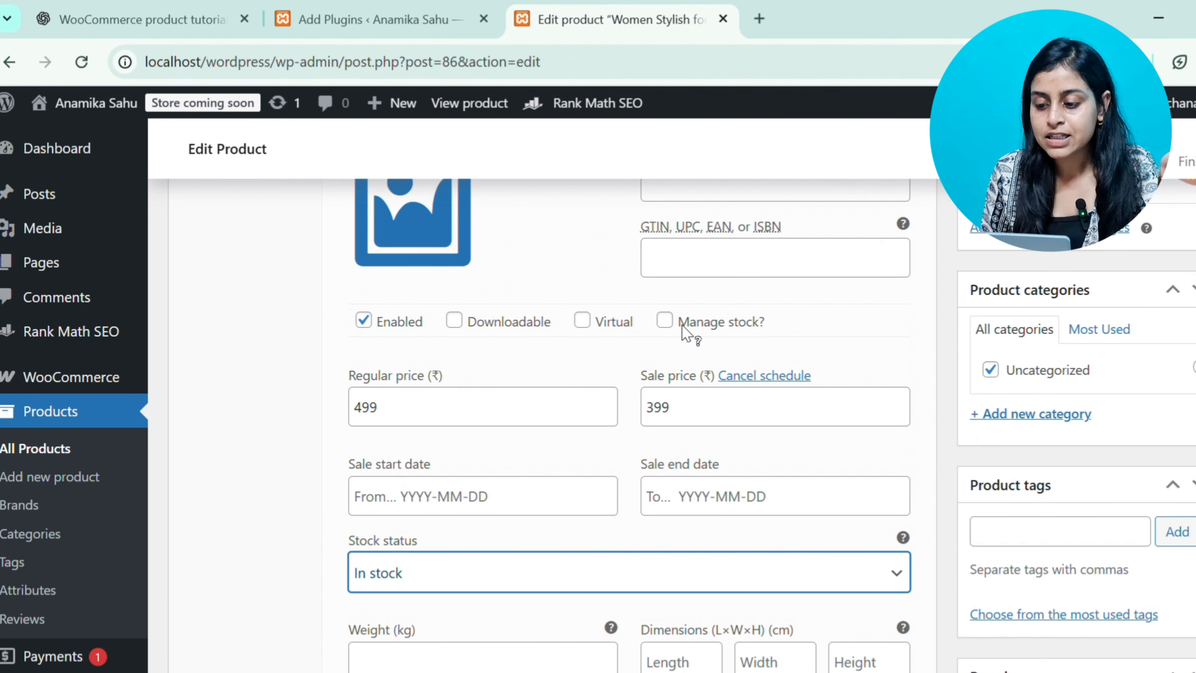
left_click(667, 322)
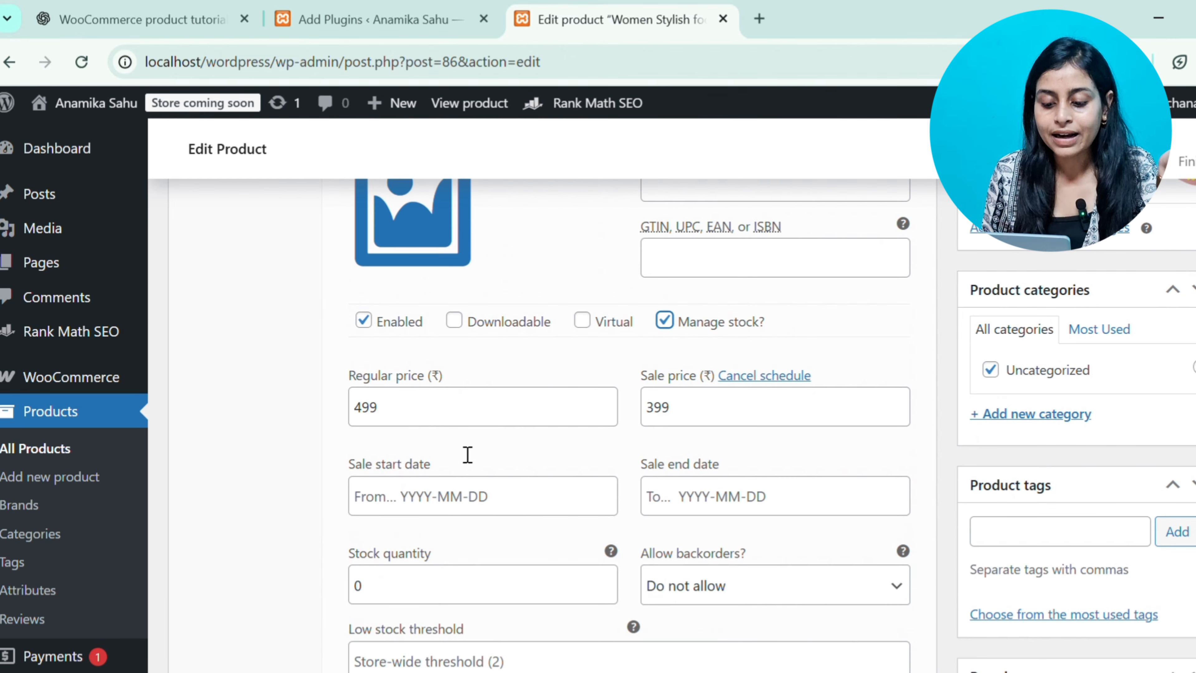
left_click(463, 598)
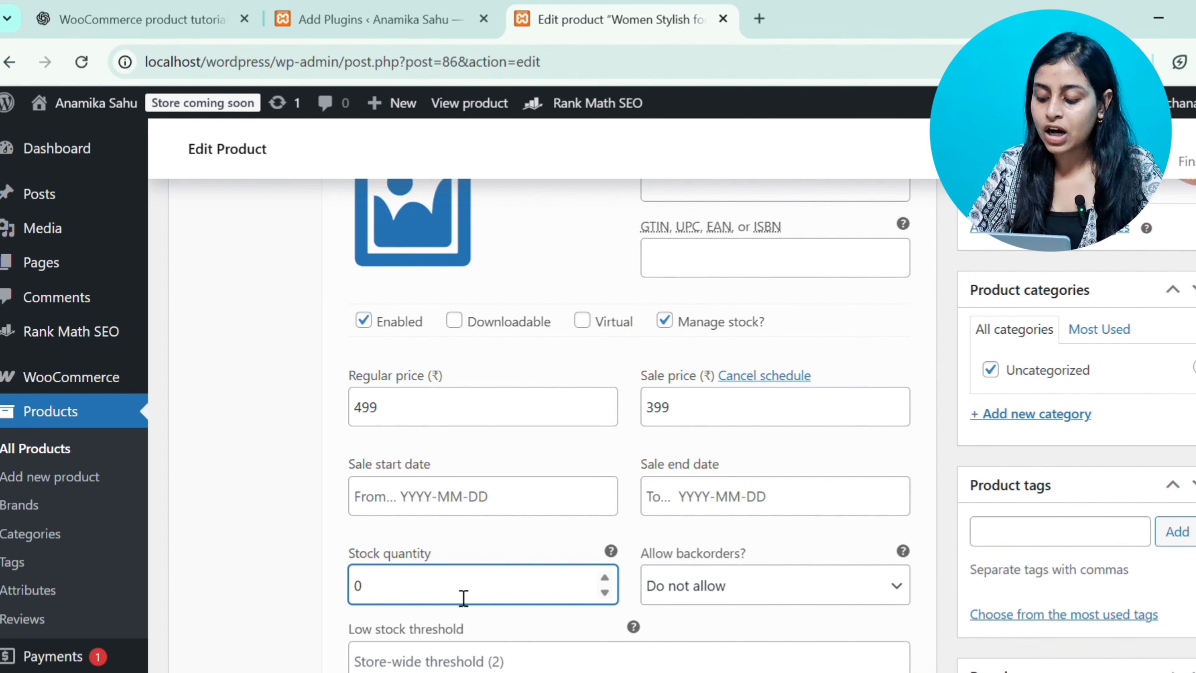
key("BackSpace")
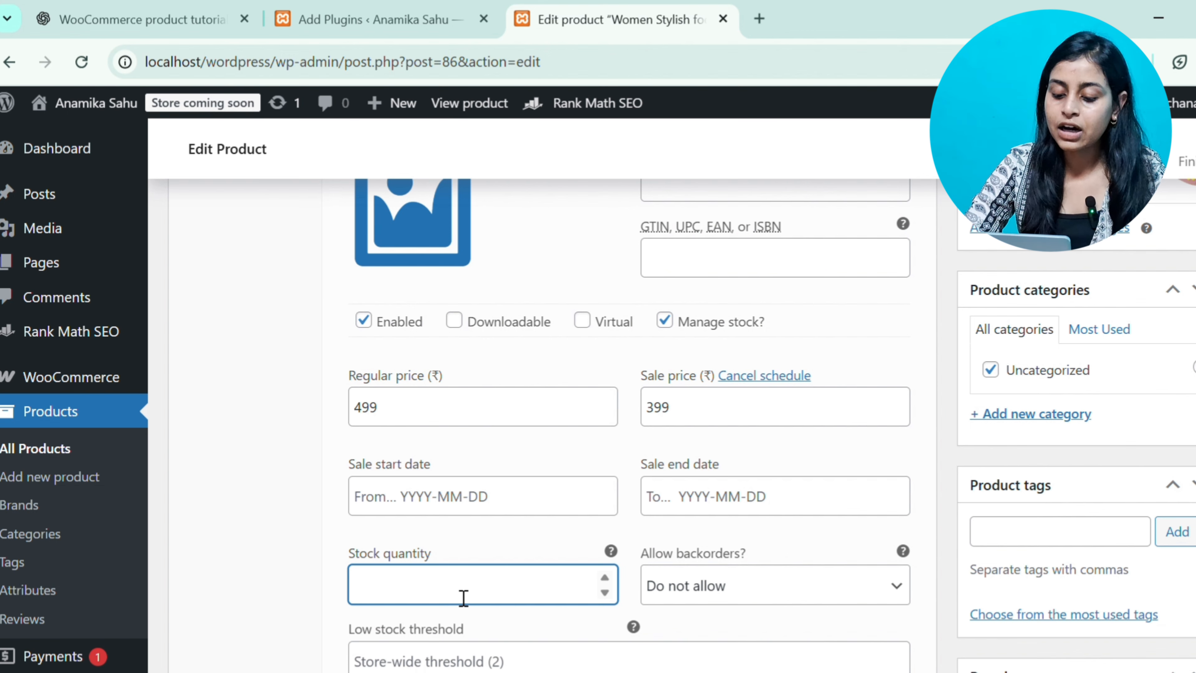
type("2")
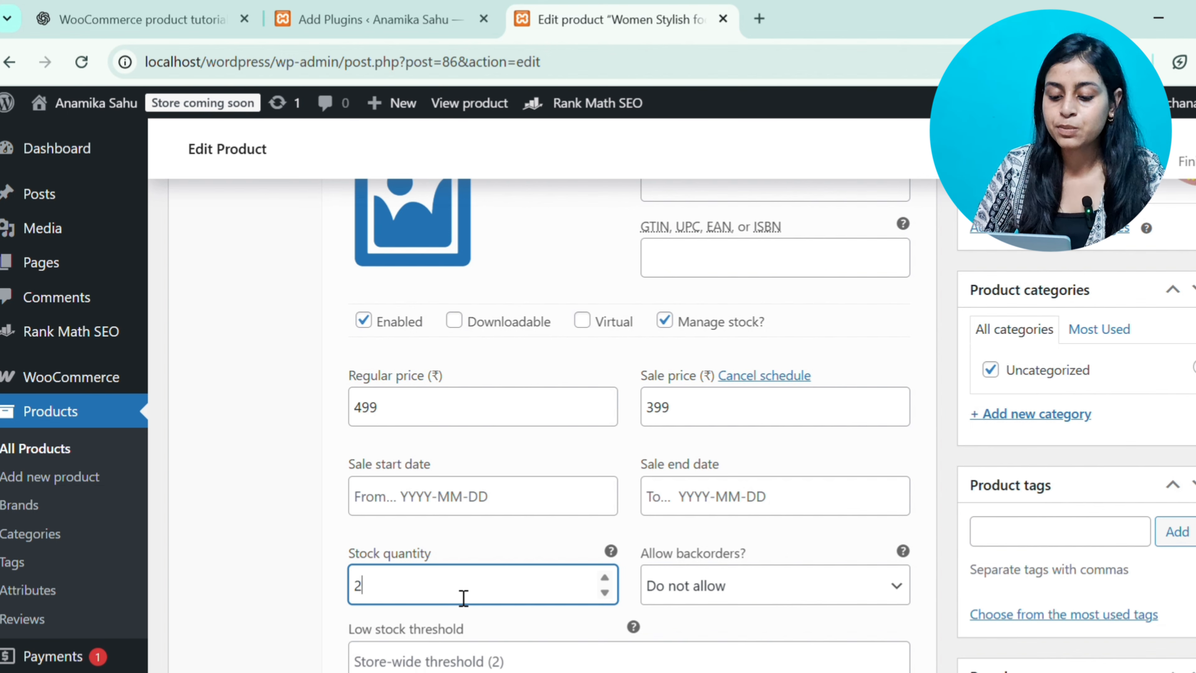
left_click(378, 534)
scroll(379, 534, "down", 3)
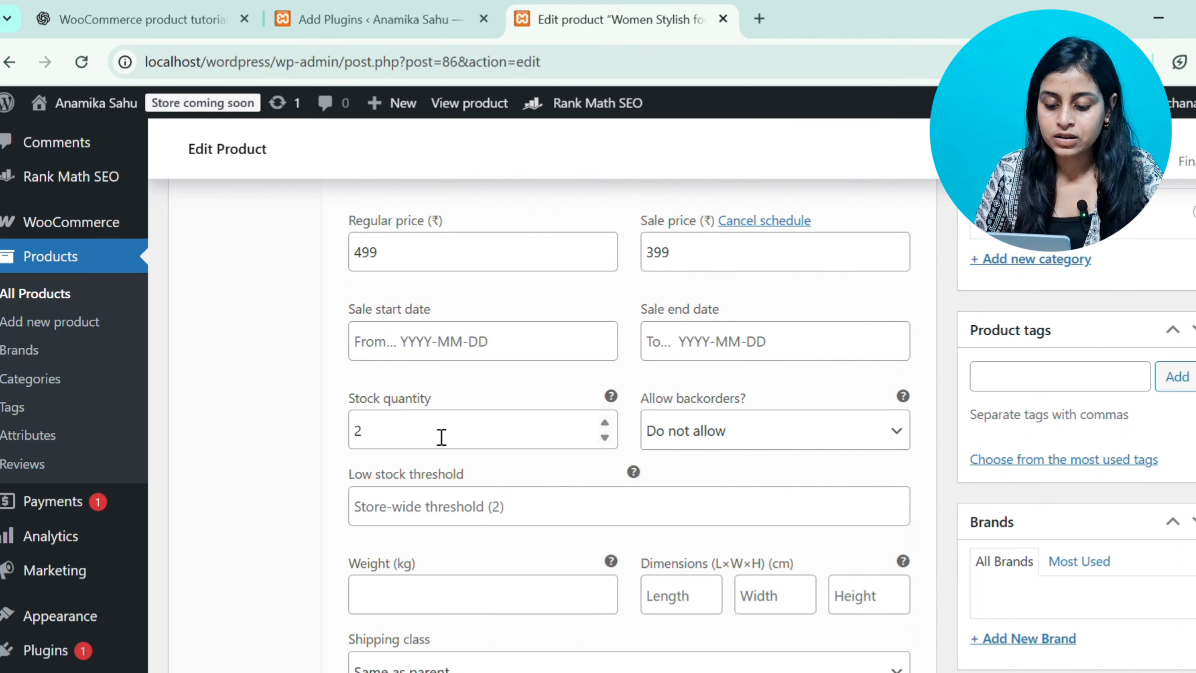
scroll(441, 438, "down", 5)
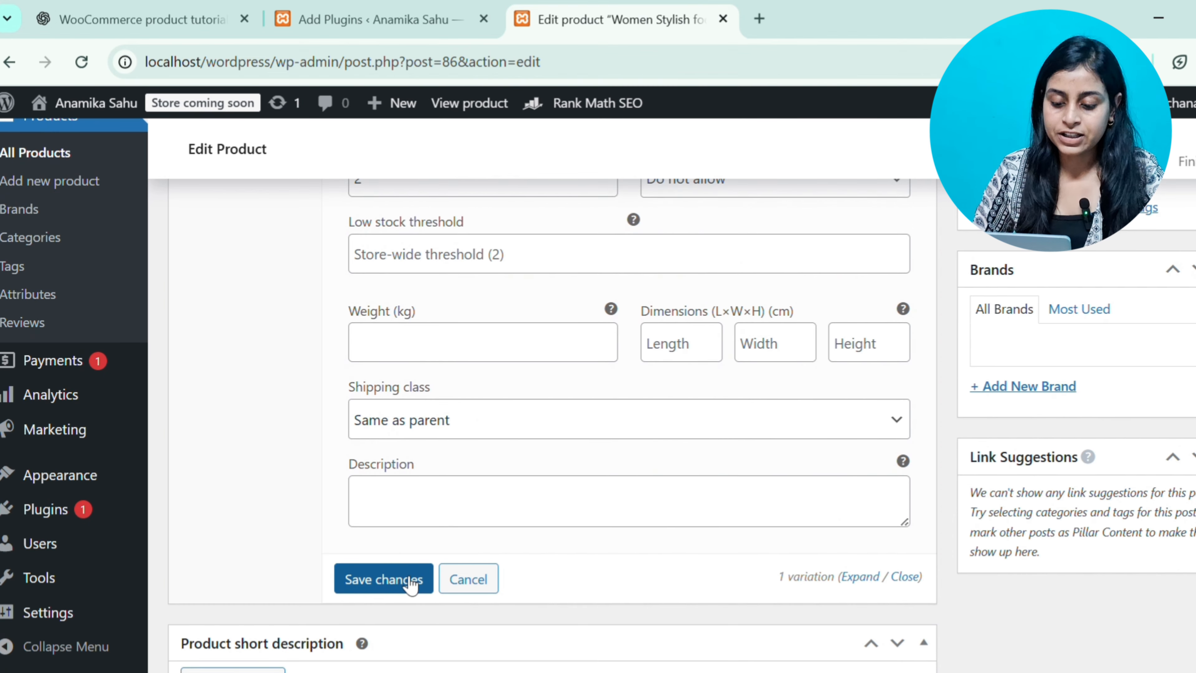
left_click(411, 587)
Add a new product brand named oofoam
scroll(414, 585, "up", 10)
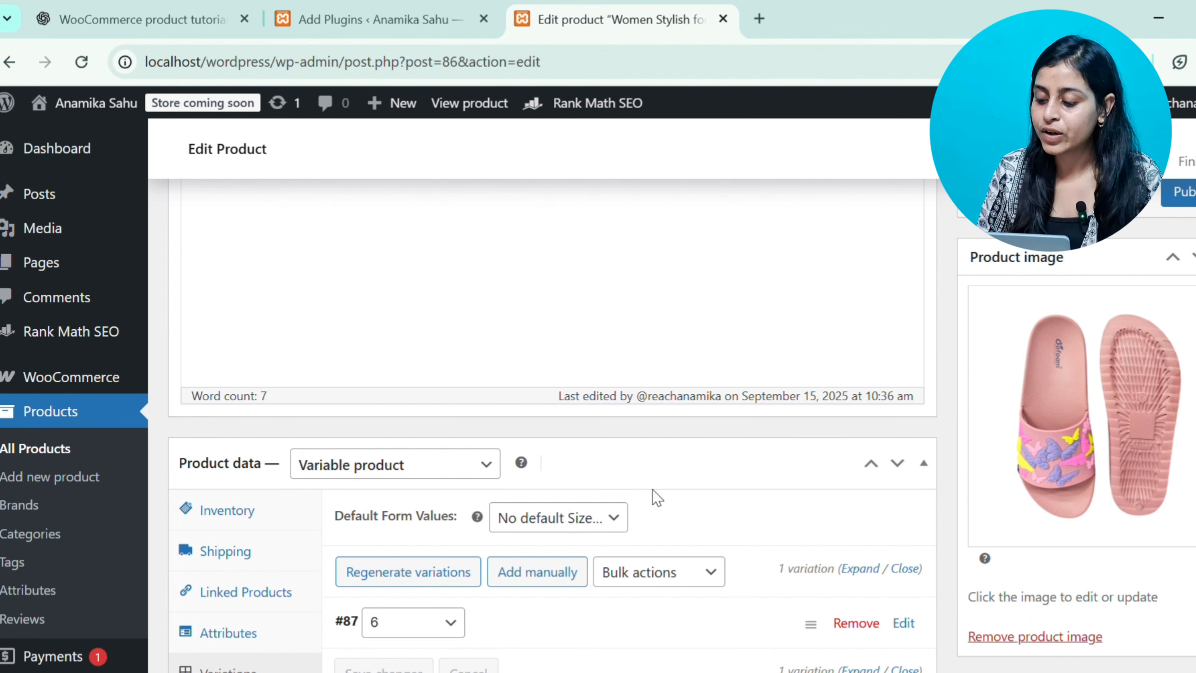
scroll(655, 496, "down", 8)
scroll(660, 497, "down", 4)
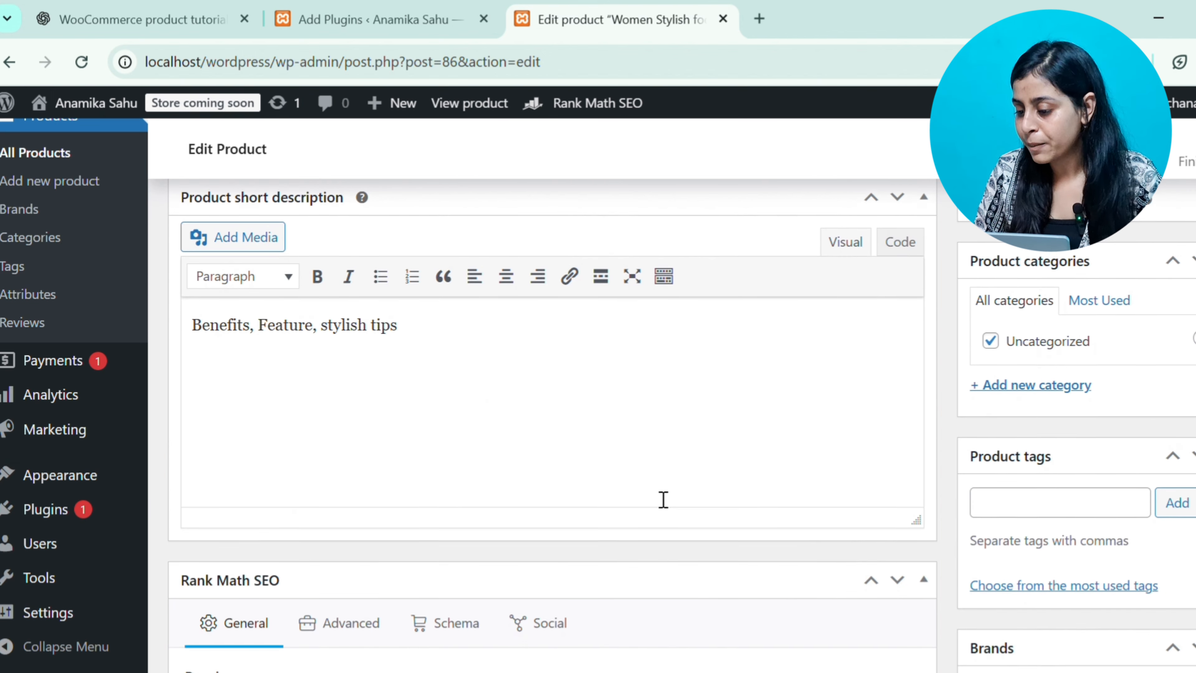
scroll(657, 495, "down", 3)
scroll(662, 499, "up", 4)
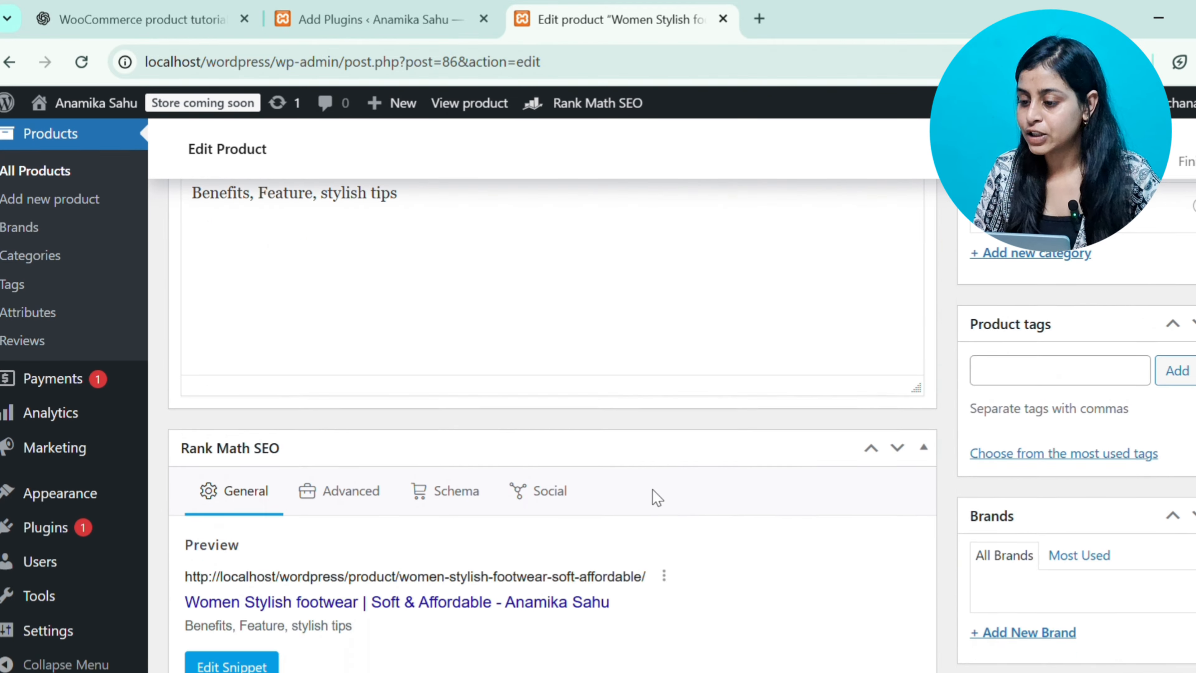
scroll(1093, 359, "down", 8)
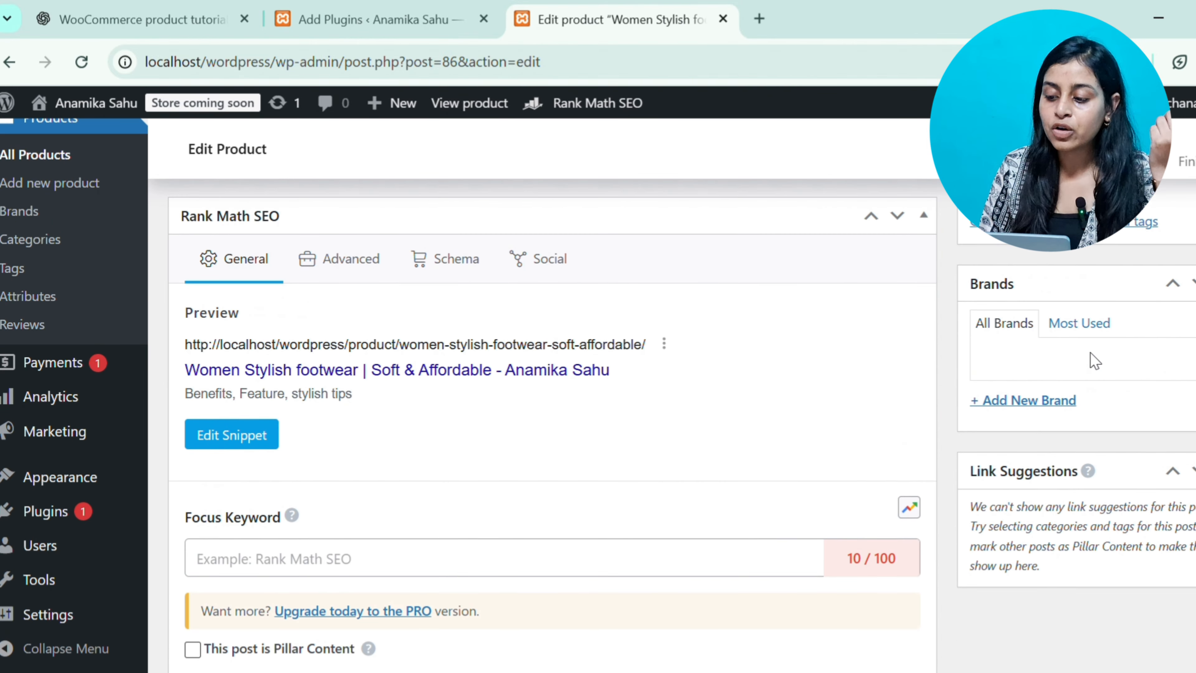
left_click(1047, 401)
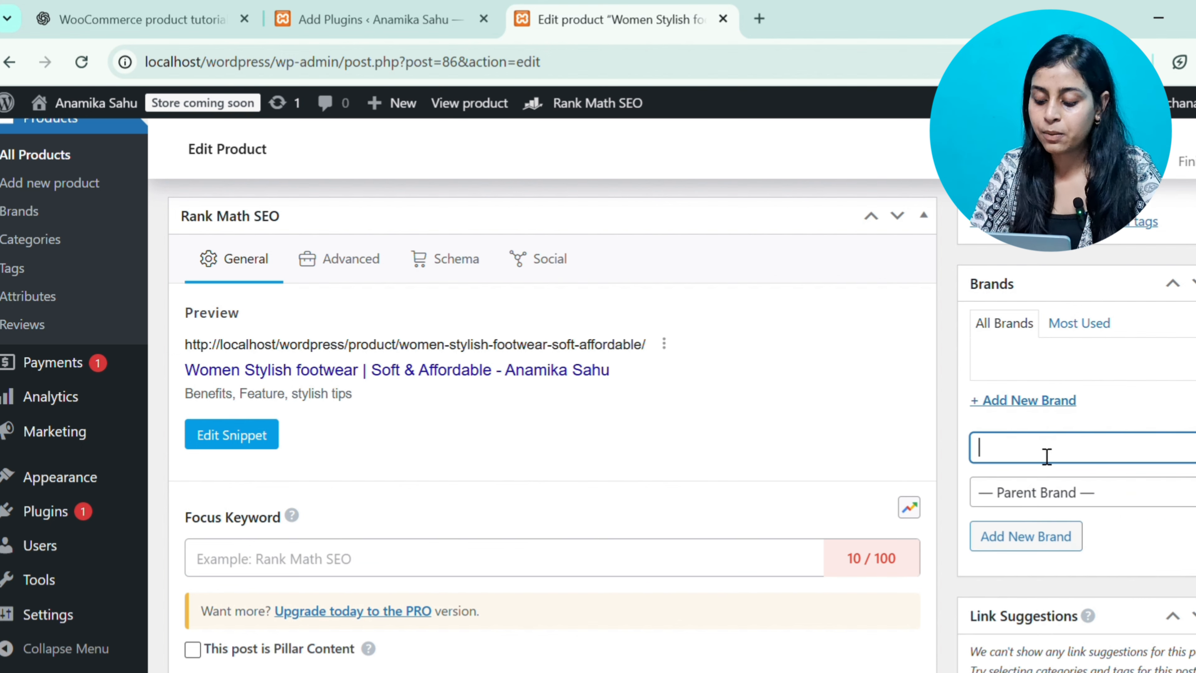
type("oofoam")
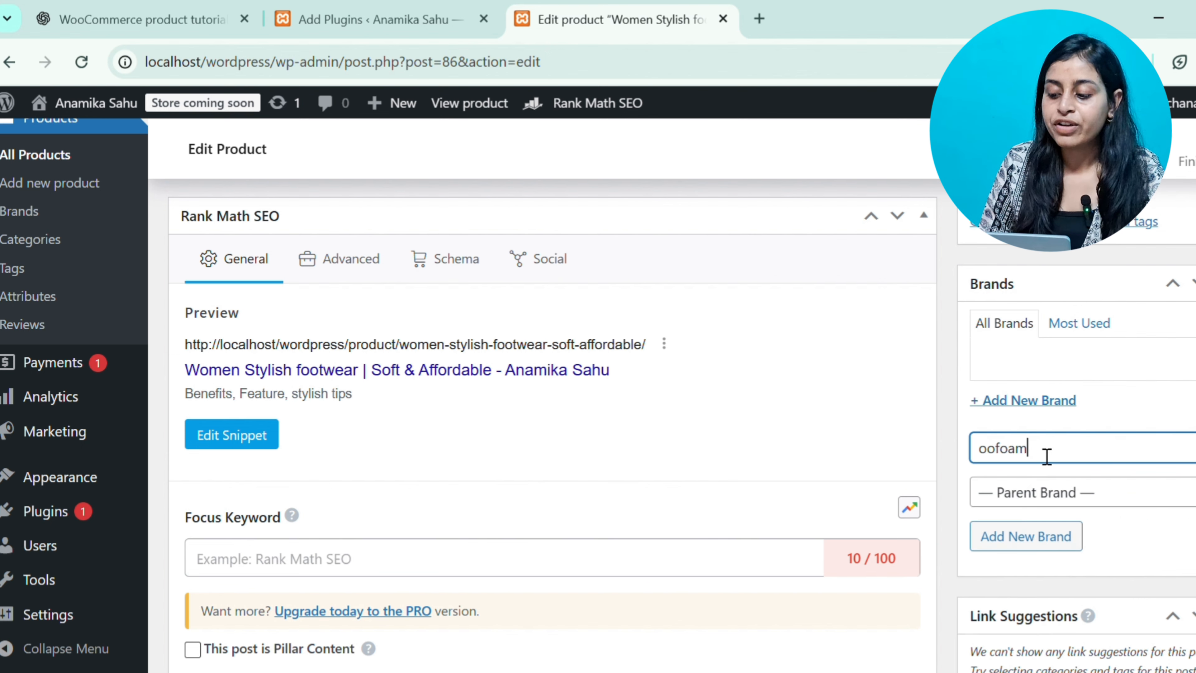
left_click(1023, 547)
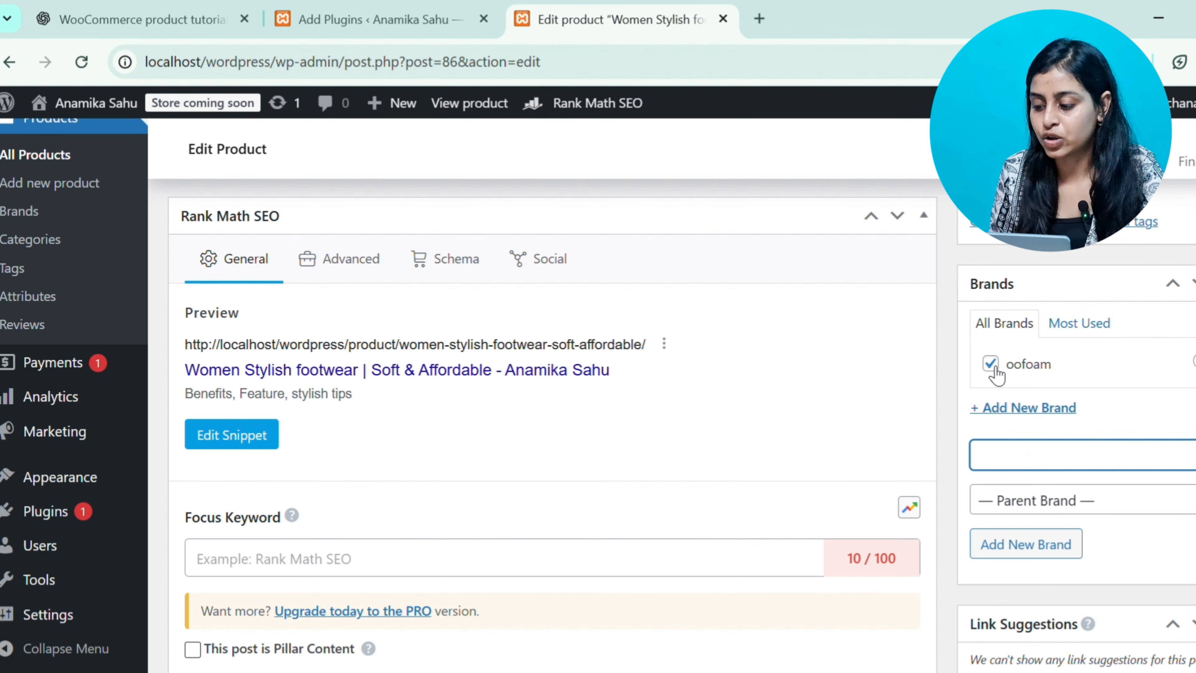
Add the product tags "women footwear" and "footwear for women"
scroll(1122, 541, "down", 5)
scroll(1122, 547, "up", 7)
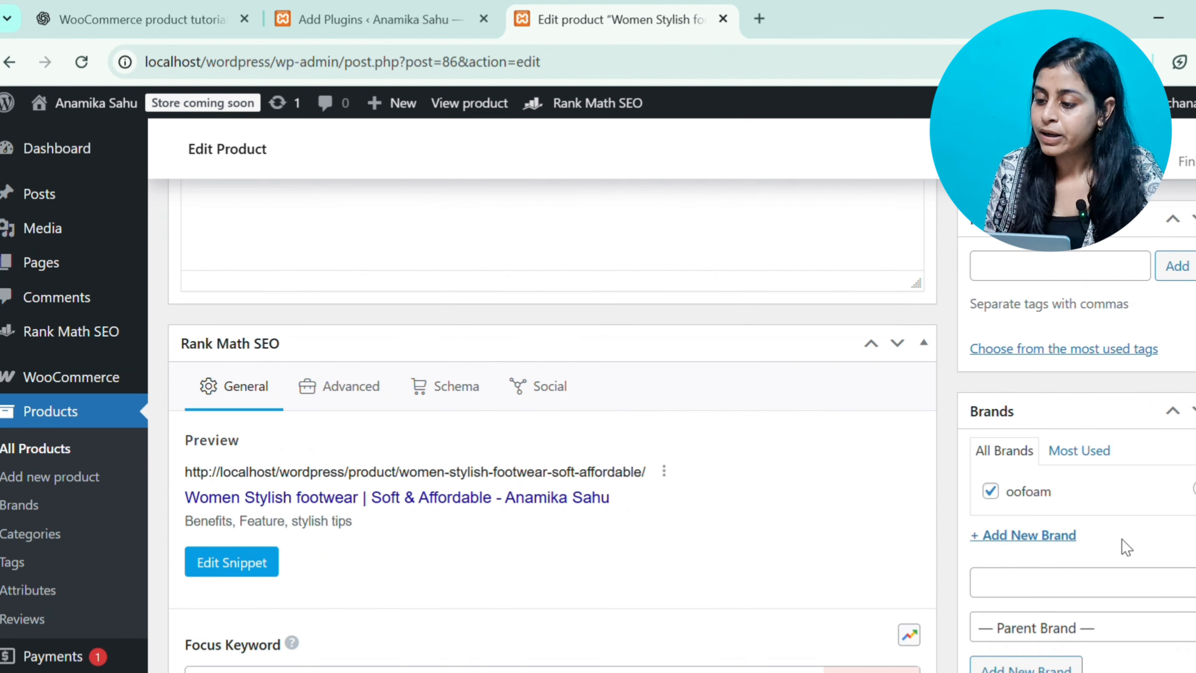
scroll(1121, 538, "up", 2)
left_click(1079, 345)
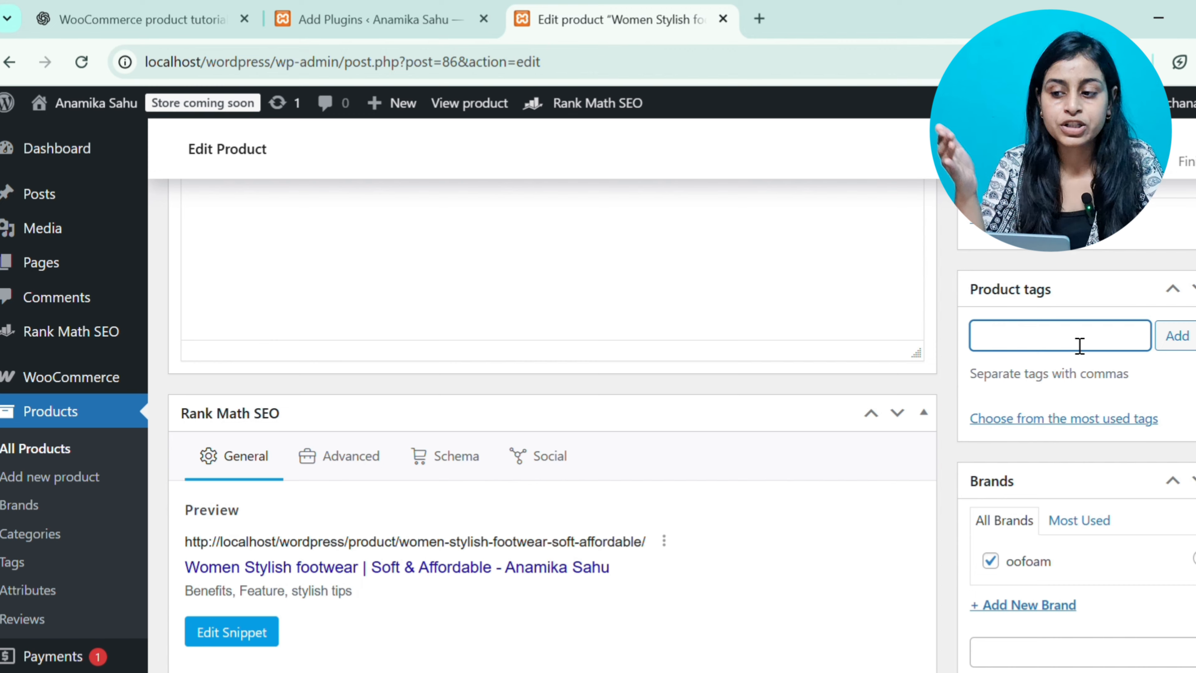
scroll(1076, 299, "up", 10)
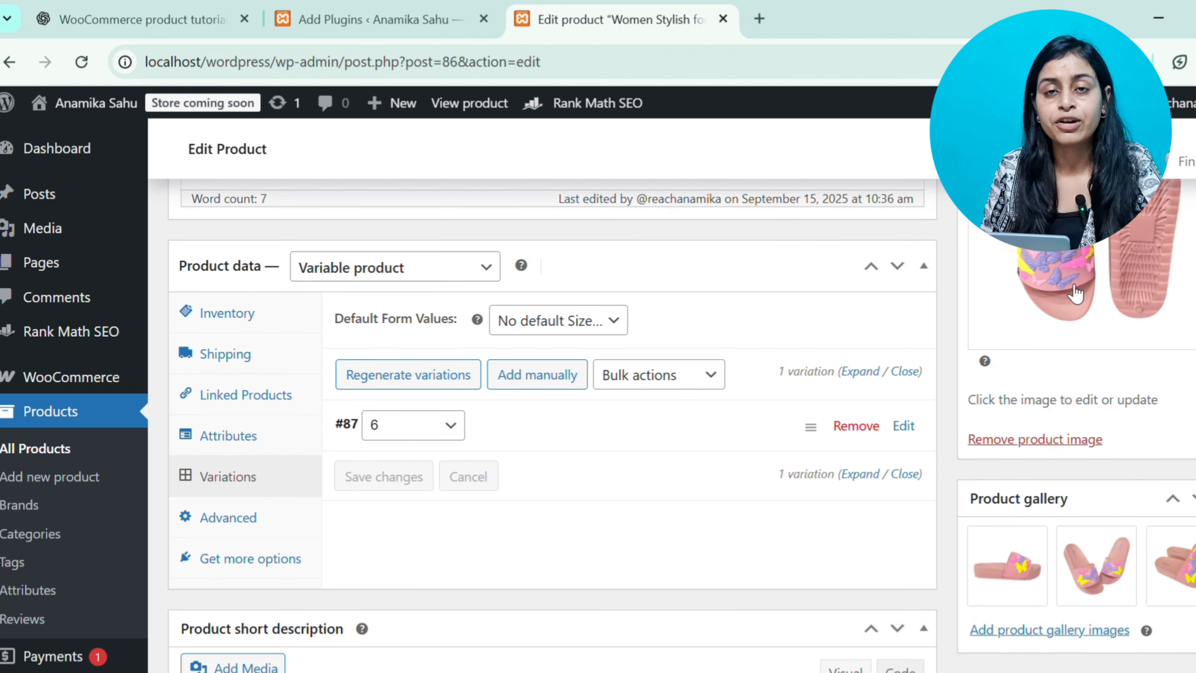
scroll(1076, 294, "down", 10)
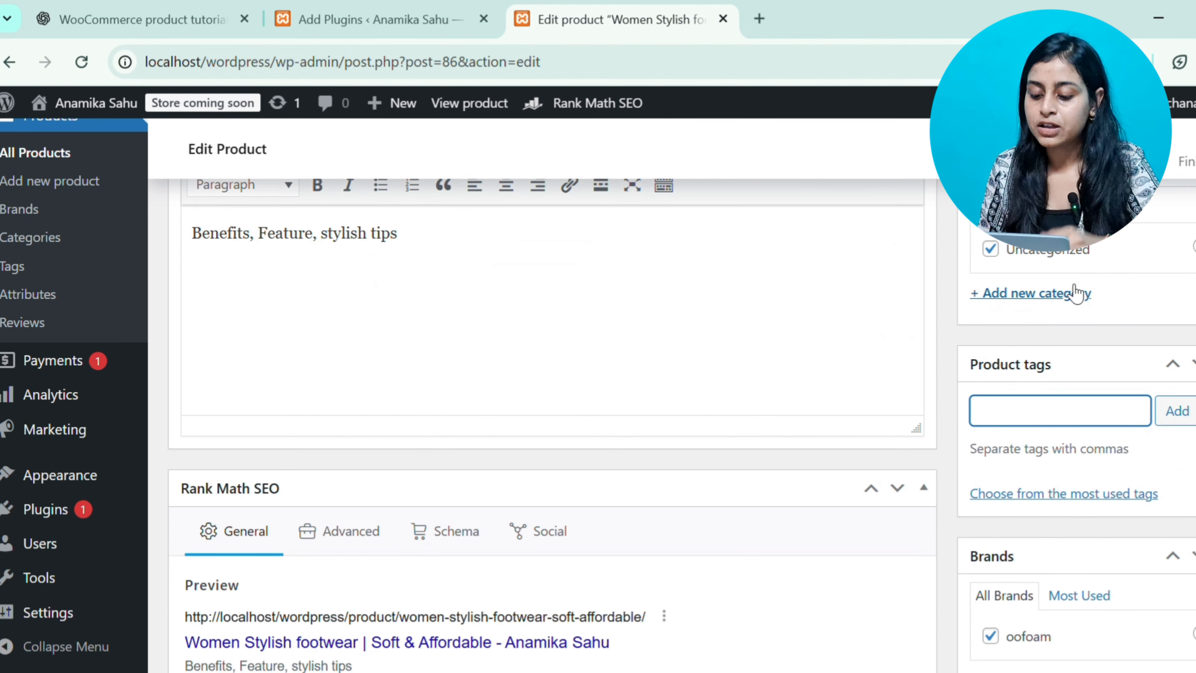
type("wome")
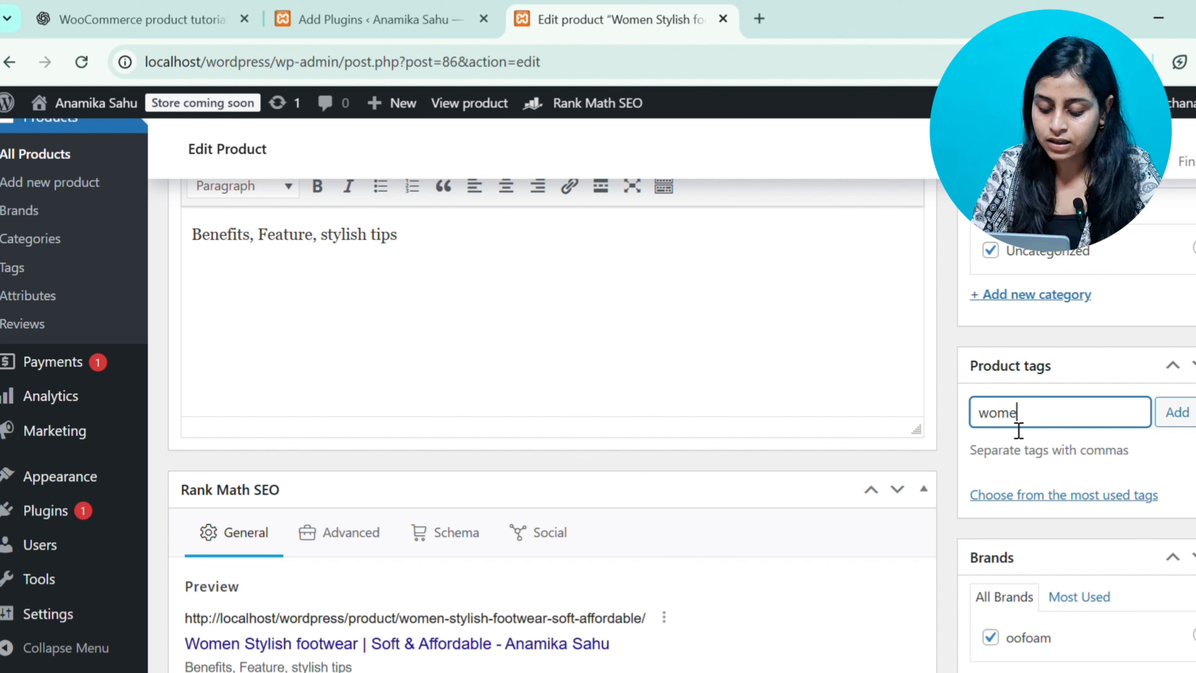
type("n footwear")
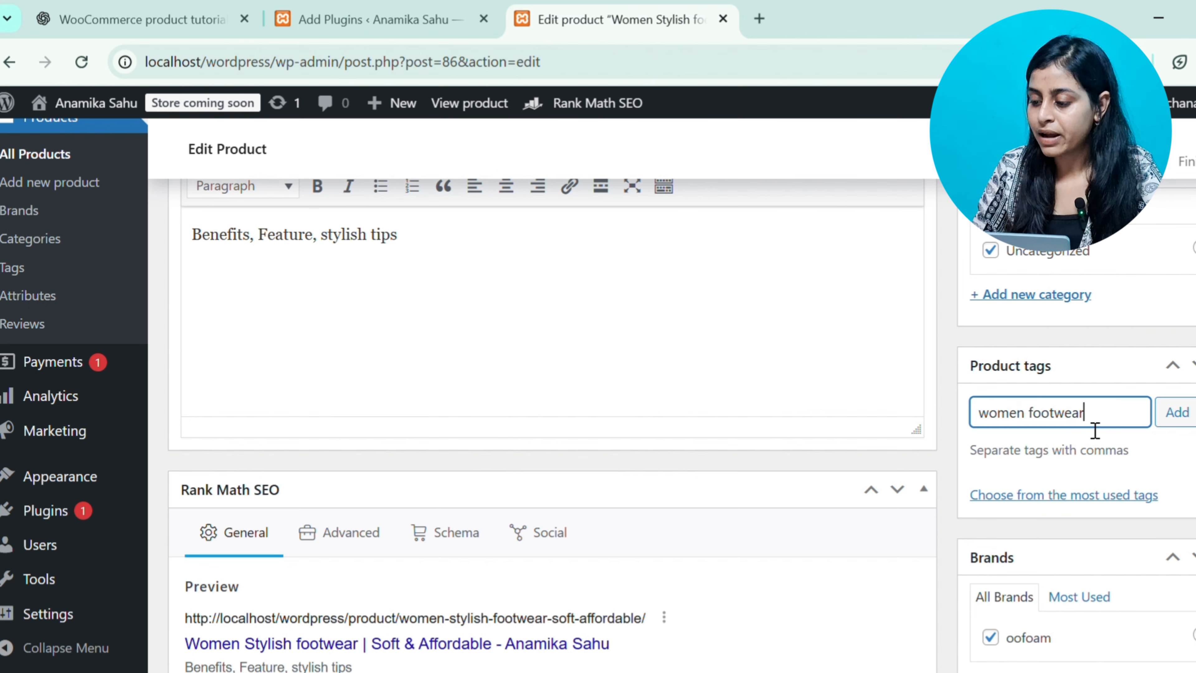
left_click(1179, 424)
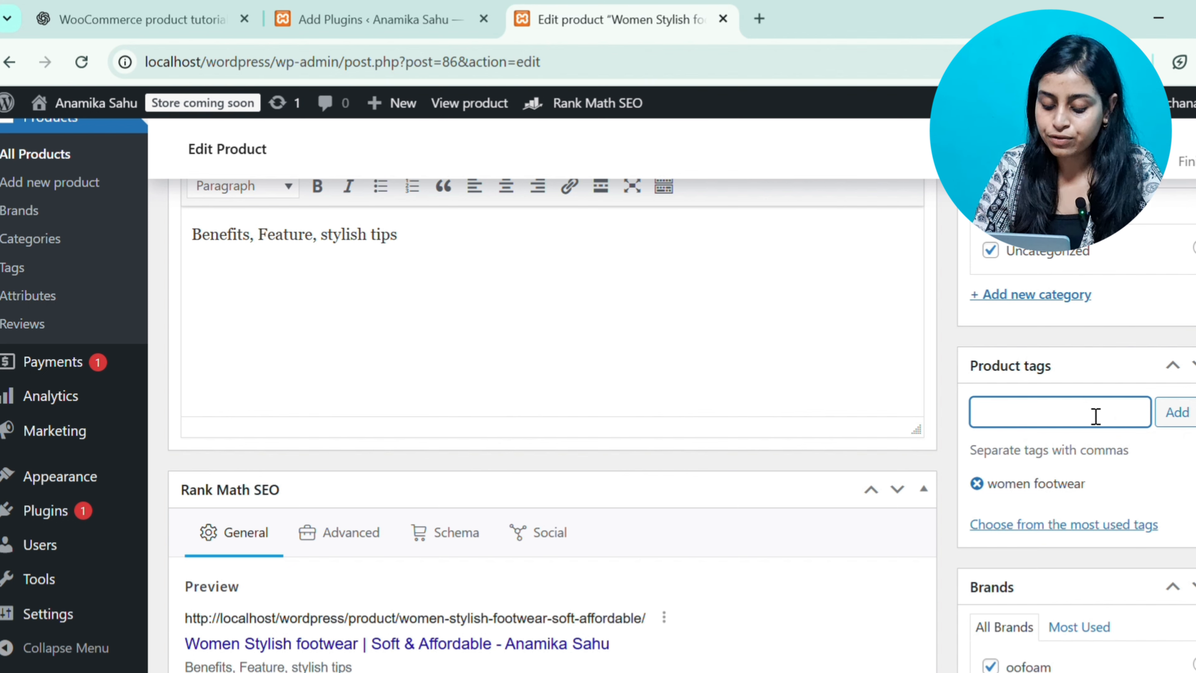
type("footw")
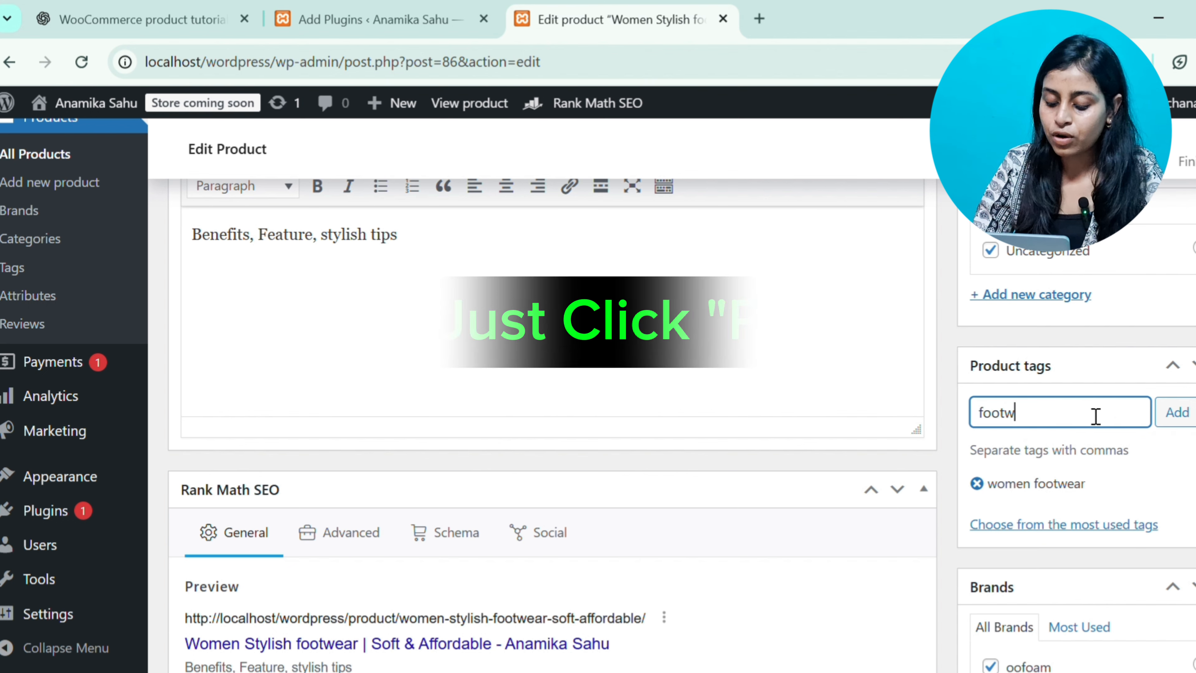
type("ear for women")
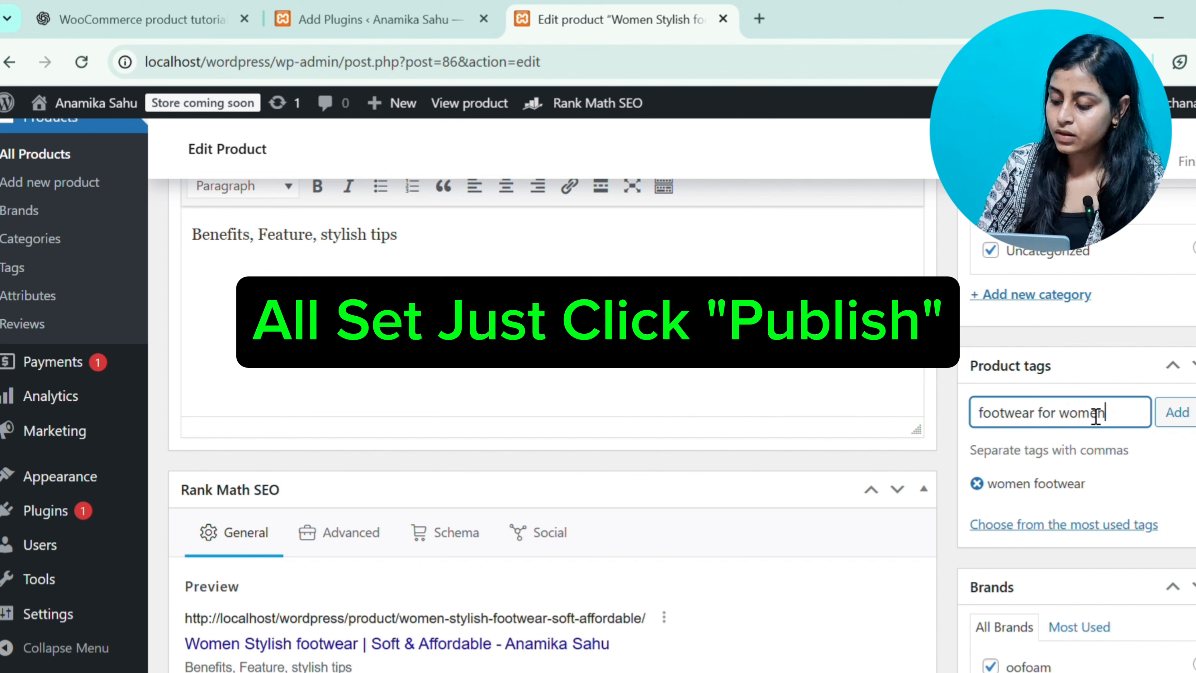
left_click(1188, 414)
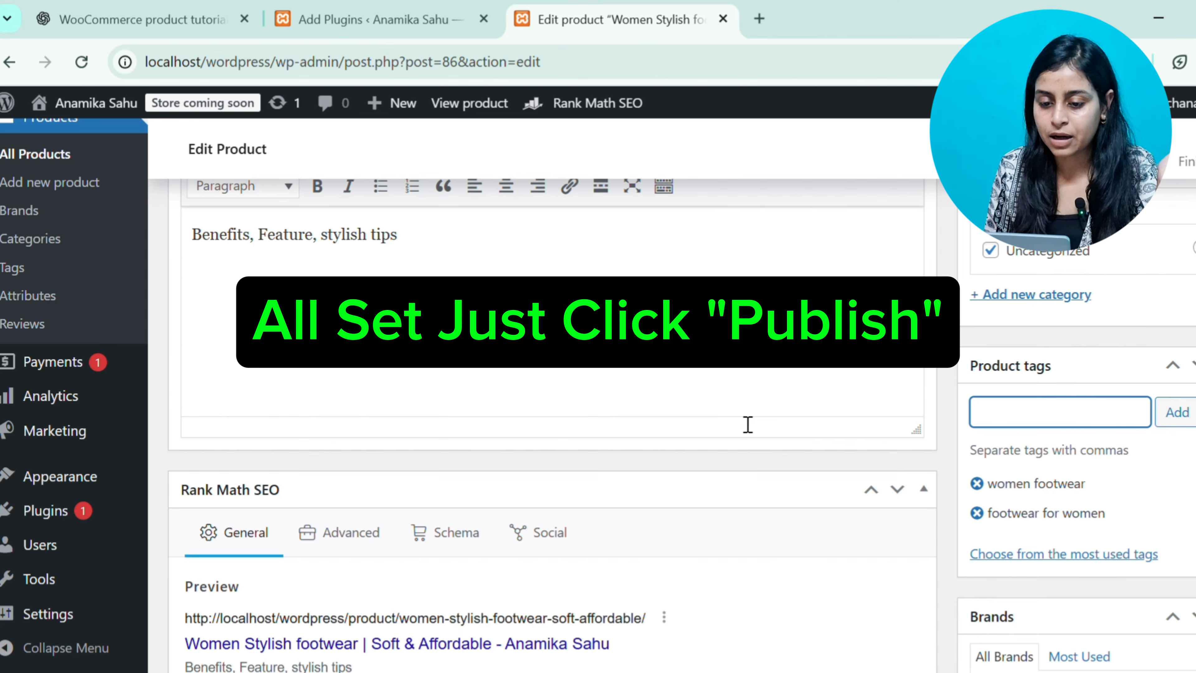
scroll(748, 424, "up", 8)
scroll(748, 424, "down", 9)
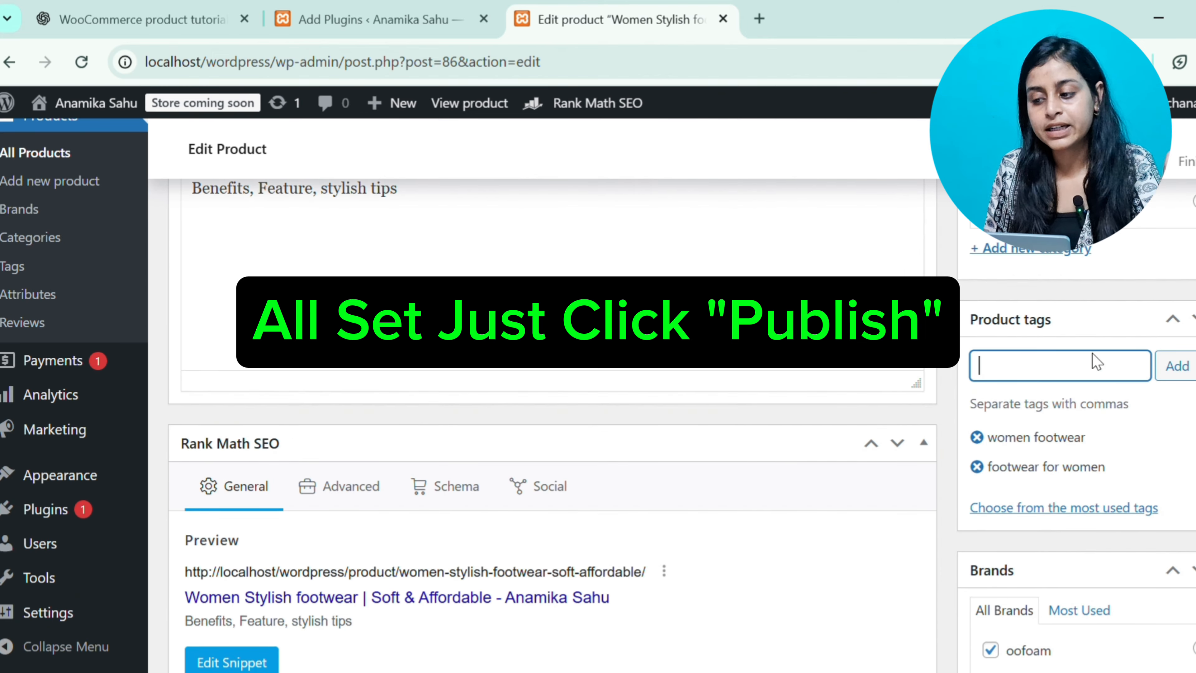